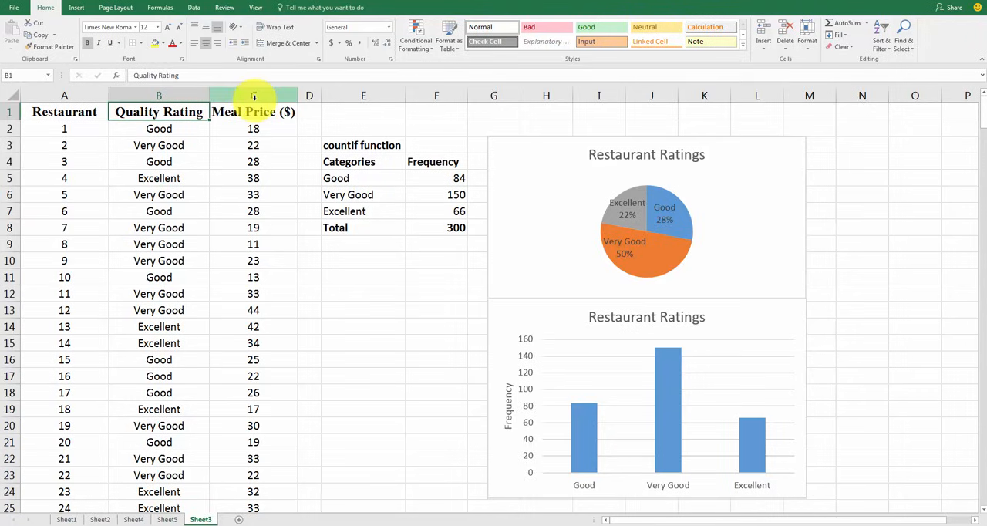
Examine the Quality Rating and Meal Price ($) columns, the countif frequency table and the Restaurant Ratings bar chart
{"action": "left_click", "coordinate": [254, 98]}
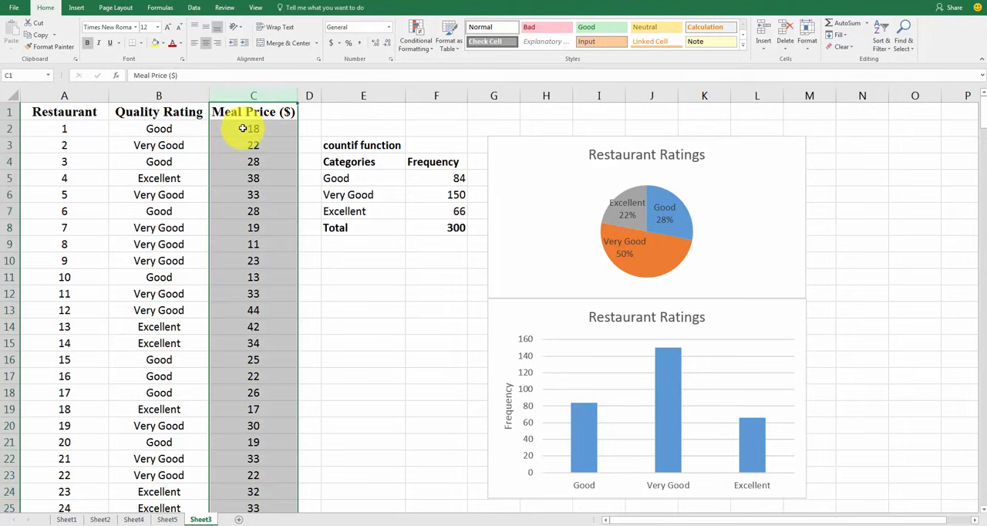
{"action": "left_click", "coordinate": [245, 129]}
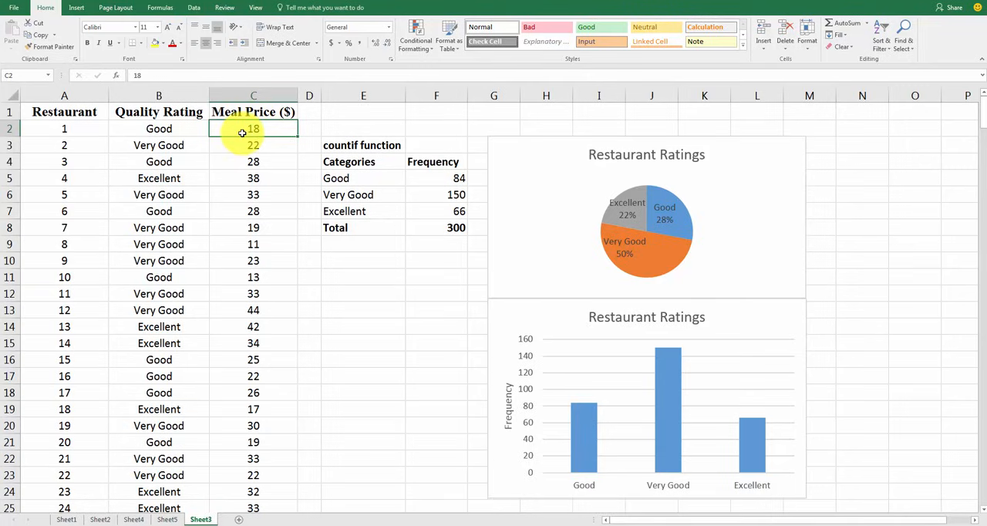
{"action": "scroll", "coordinate": [245, 154], "scroll_direction": "down", "scroll_amount": 18}
{"action": "scroll", "coordinate": [244, 163], "scroll_direction": "up", "scroll_amount": 18}
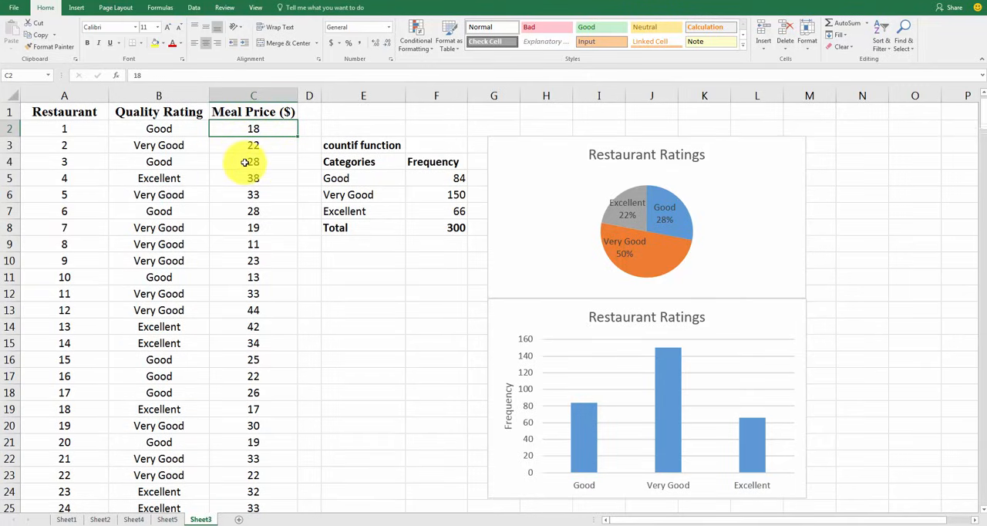
{"action": "left_click", "coordinate": [160, 131]}
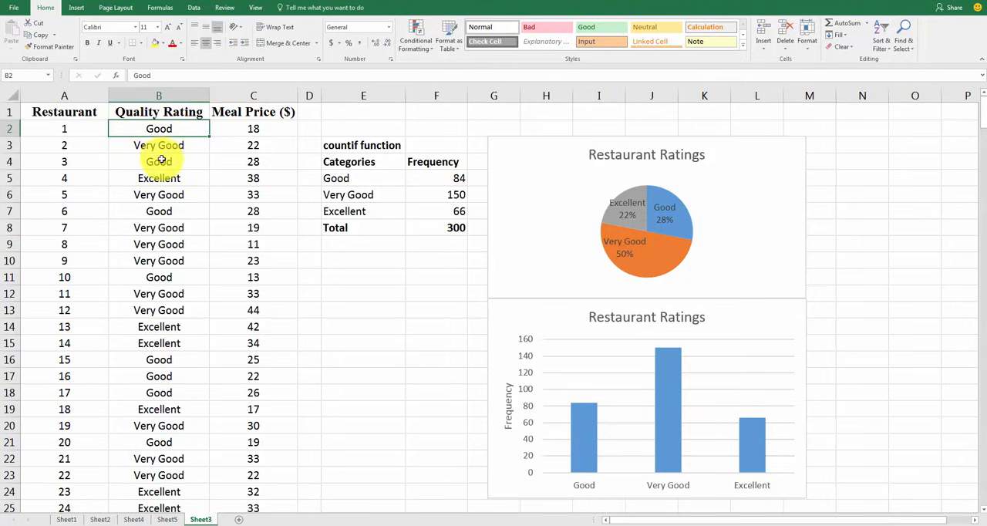
{"action": "left_click", "coordinate": [244, 128]}
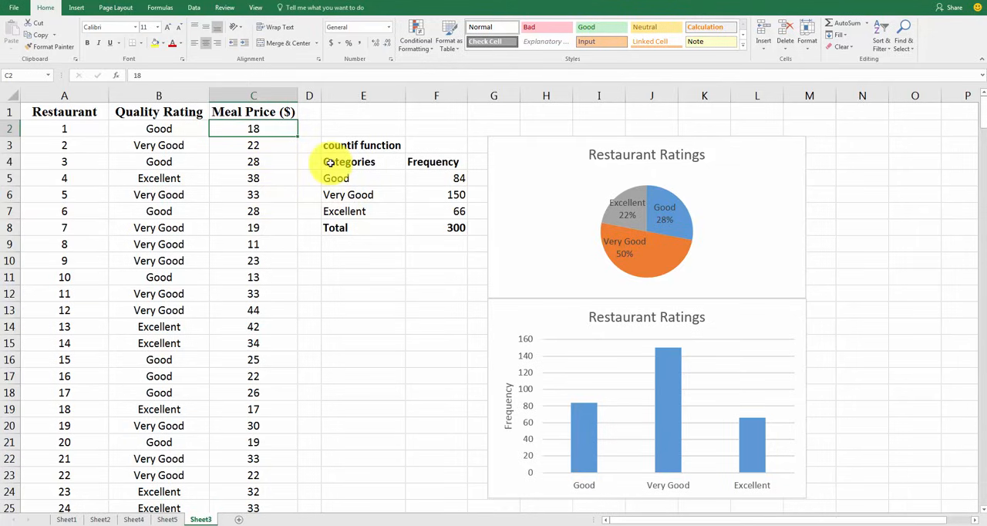
{"action": "left_click_drag", "start_coordinate": [332, 162], "coordinate": [440, 232]}
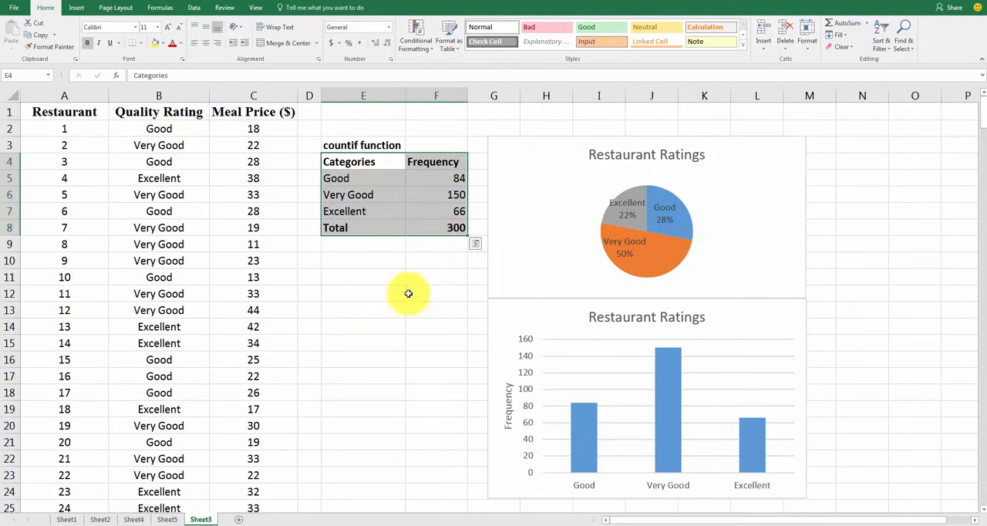
{"action": "left_click", "coordinate": [407, 293]}
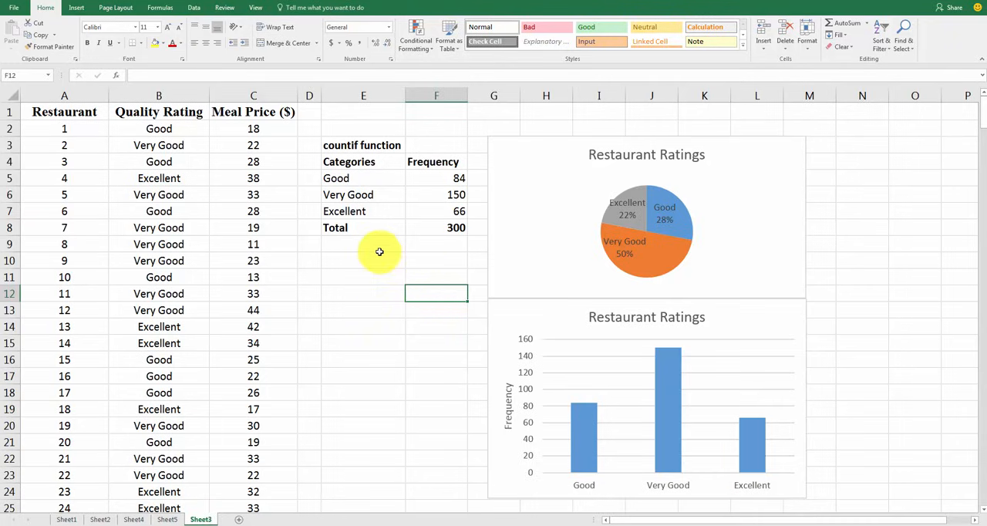
{"action": "left_click", "coordinate": [548, 324]}
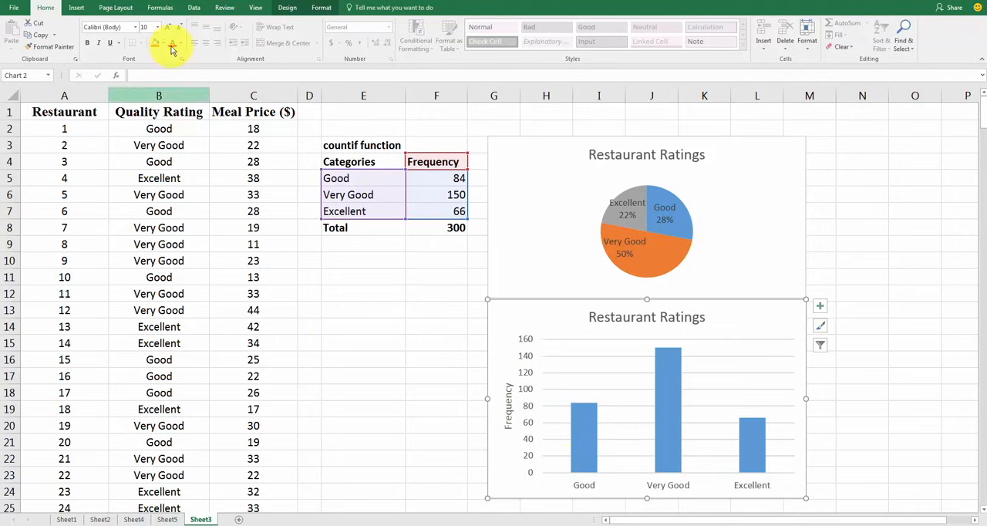
{"action": "left_click", "coordinate": [241, 116]}
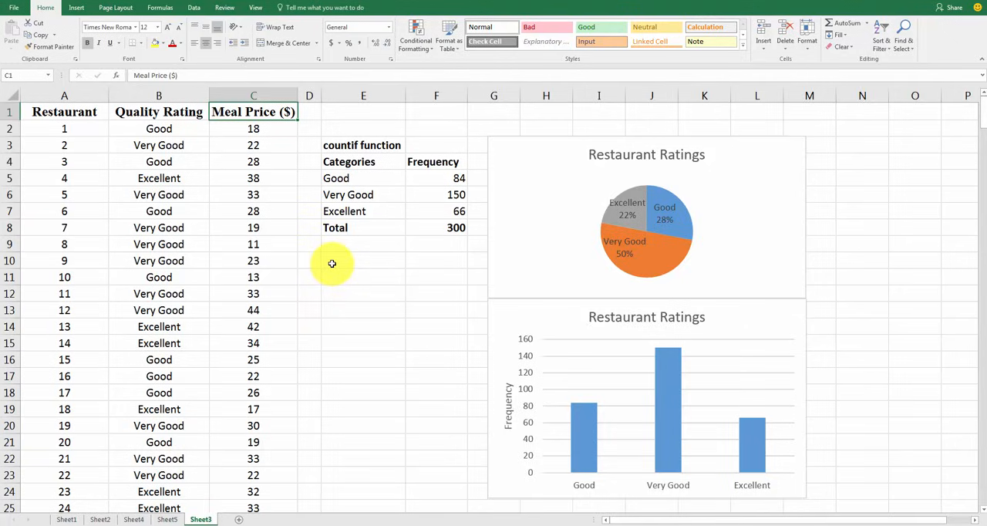
Enter the heading "Histogram" in cell E10 below the frequency table and make it bold
{"action": "left_click", "coordinate": [331, 264]}
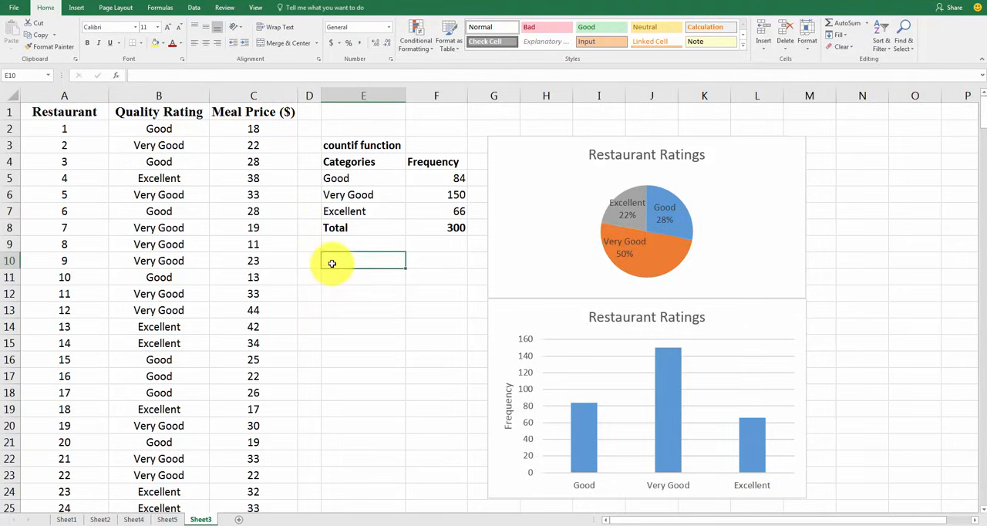
{"action": "type", "text": "H"}
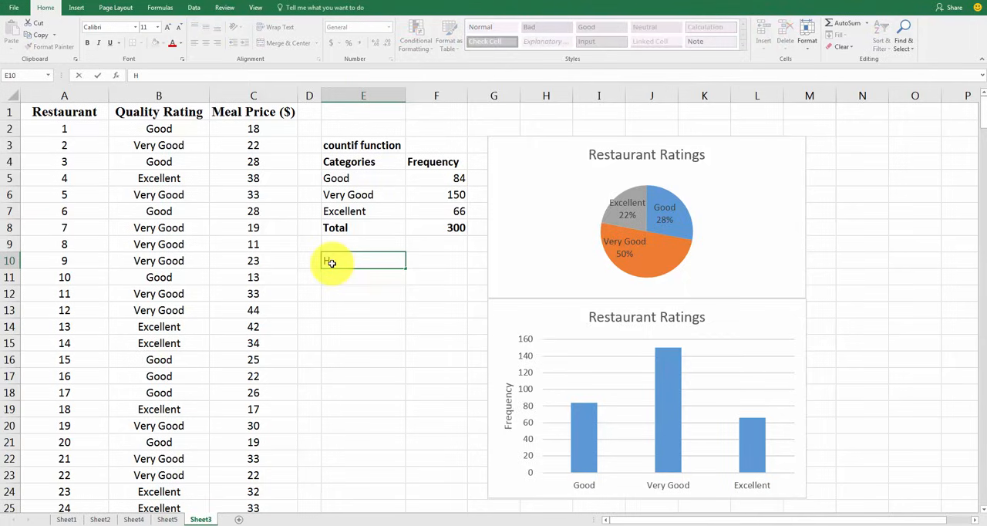
{"action": "type", "text": "istogram"}
{"action": "key", "text": "Return"}
{"action": "left_click", "coordinate": [332, 264]}
{"action": "key", "text": "ctrl+b"}
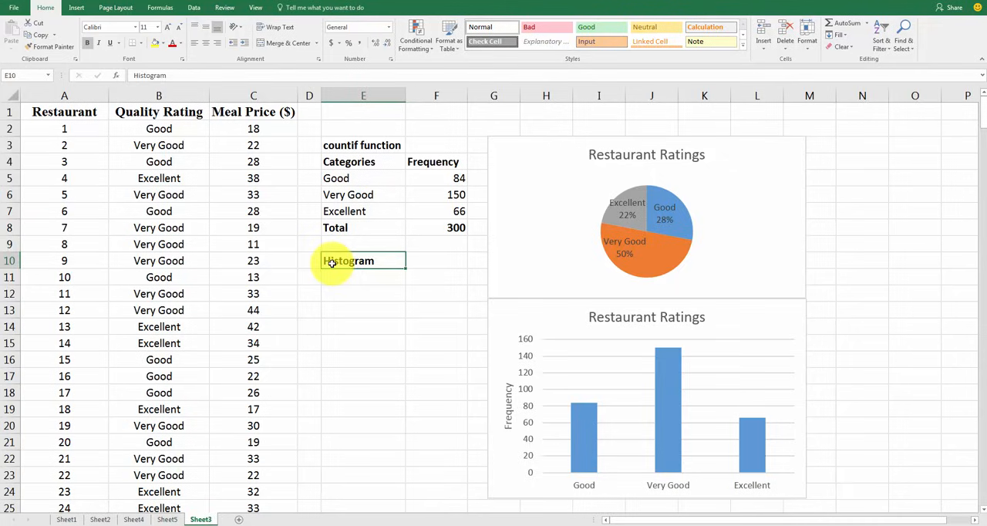
{"action": "key", "text": "Return"}
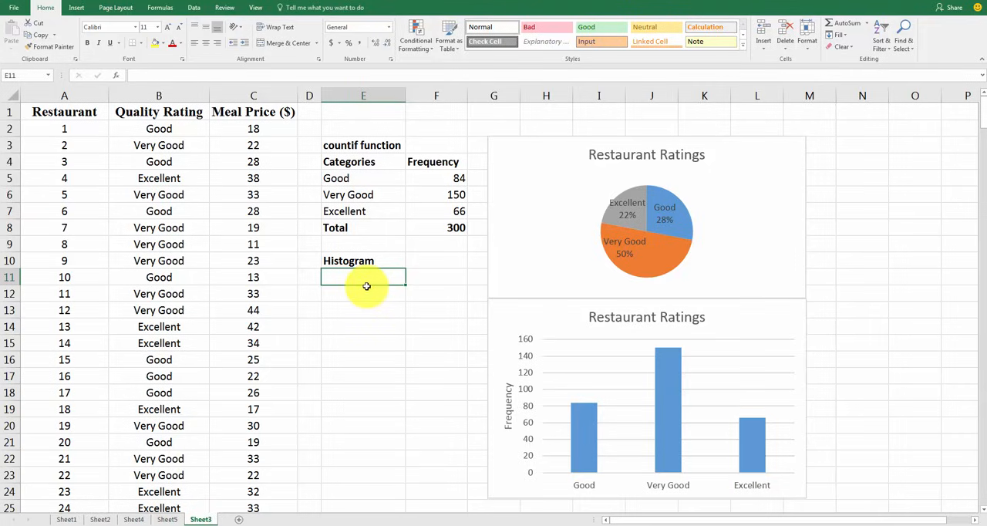
Compare the categorical entries in the Quality Rating column with the numeric entries in the Meal Price ($) column
{"action": "left_click", "coordinate": [249, 130]}
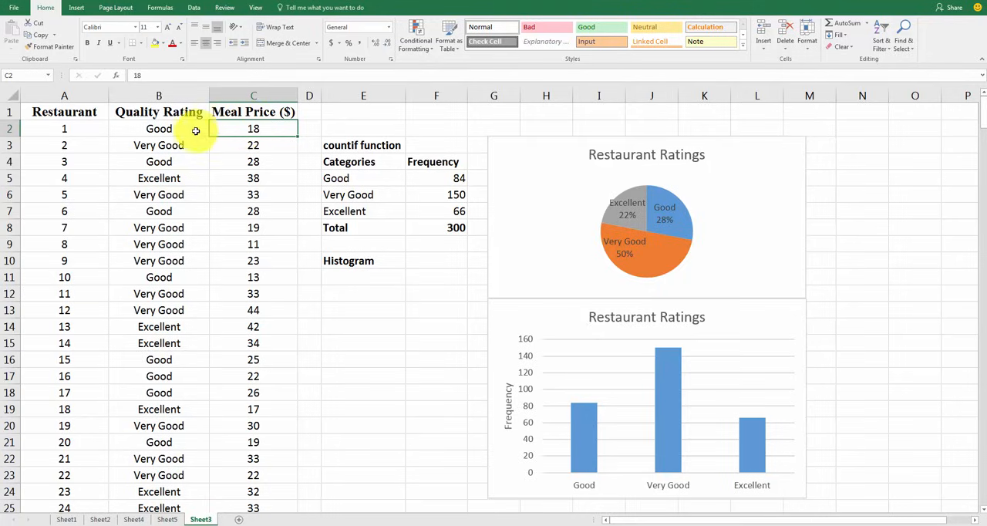
{"action": "left_click_drag", "start_coordinate": [158, 129], "coordinate": [168, 375]}
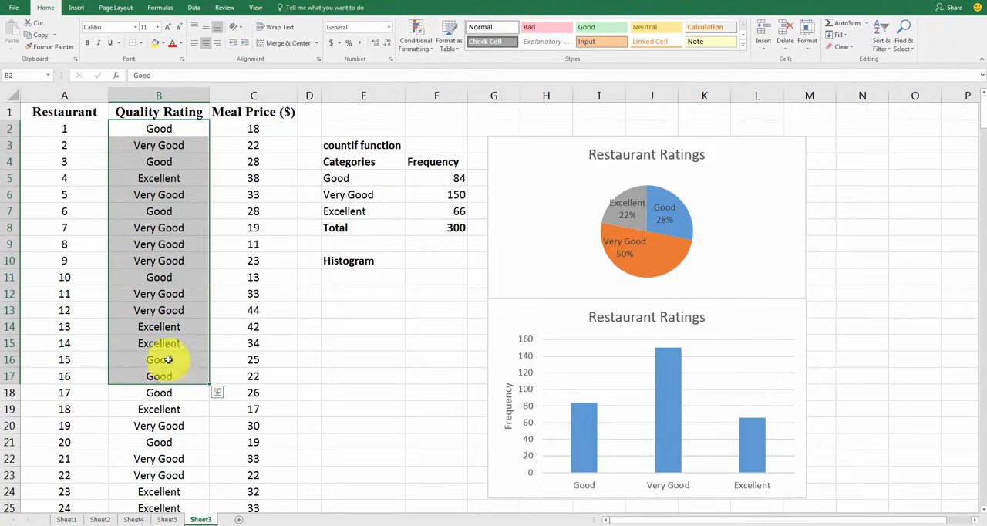
{"action": "left_click", "coordinate": [157, 128]}
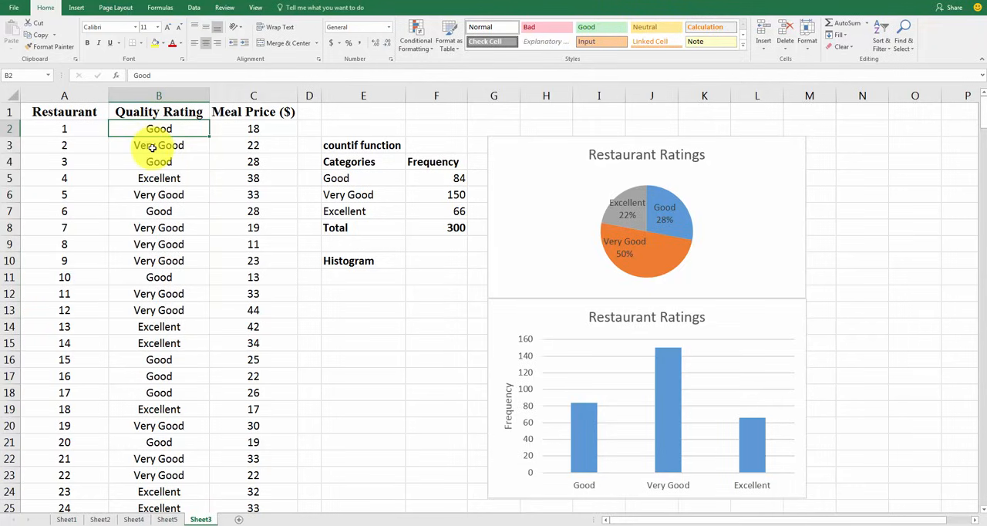
{"action": "left_click", "coordinate": [152, 147]}
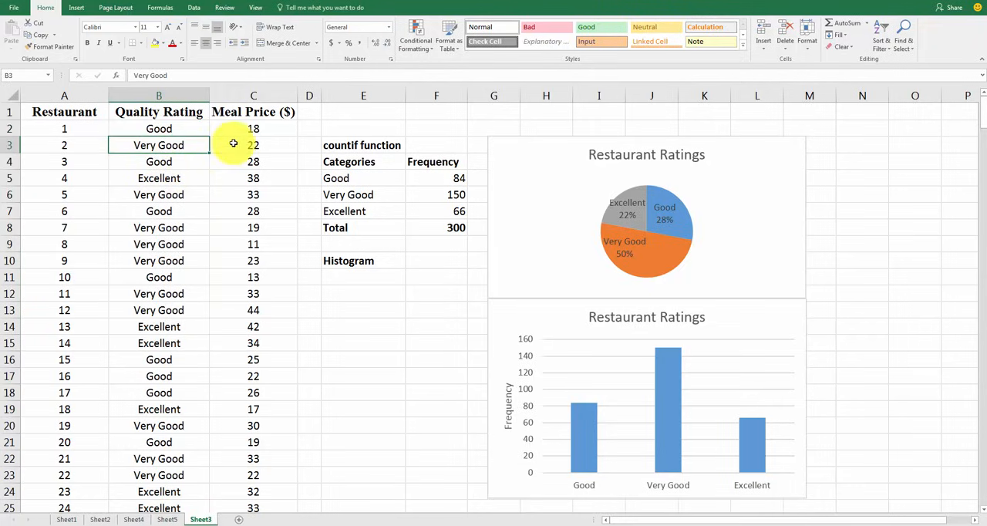
{"action": "left_click_drag", "start_coordinate": [253, 129], "coordinate": [250, 264]}
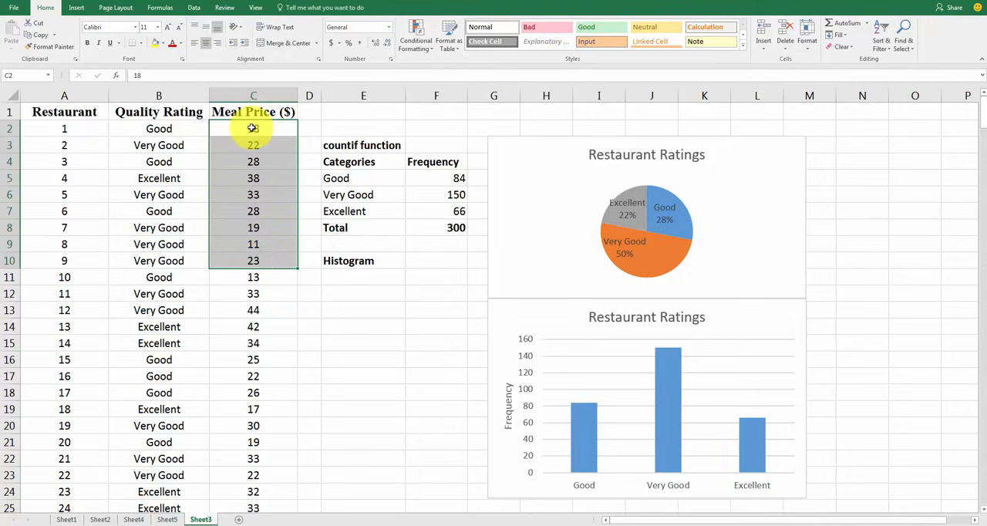
{"action": "left_click_drag", "start_coordinate": [252, 128], "coordinate": [252, 300]}
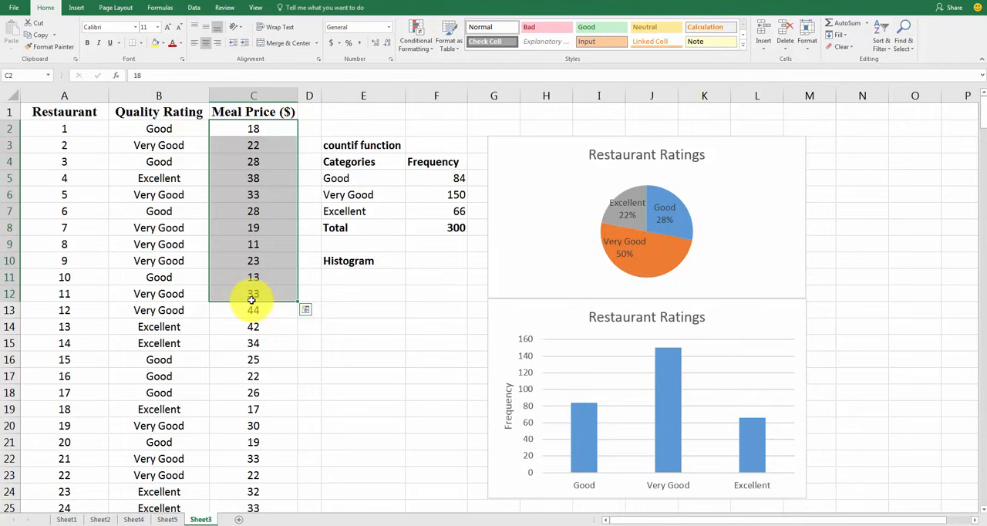
{"action": "left_click", "coordinate": [330, 278]}
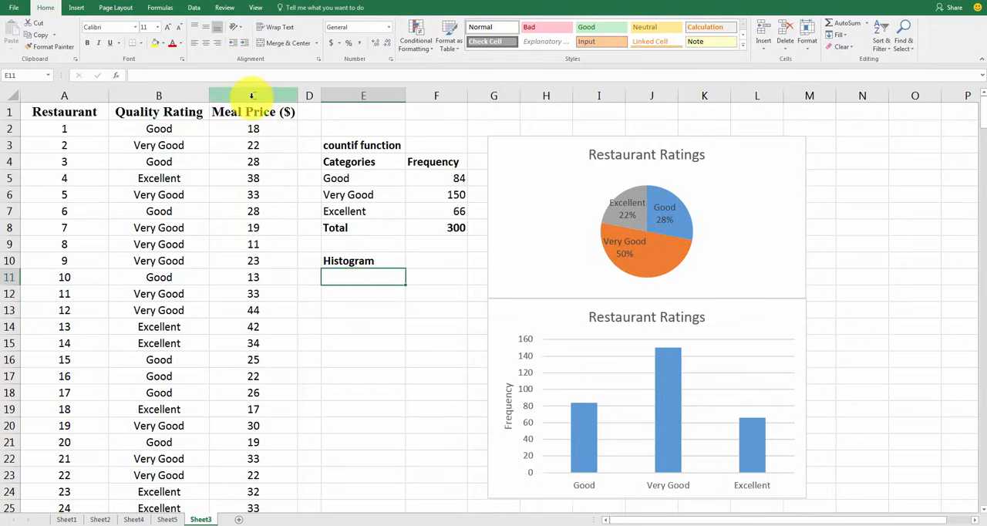
{"action": "left_click_drag", "start_coordinate": [253, 129], "coordinate": [252, 223]}
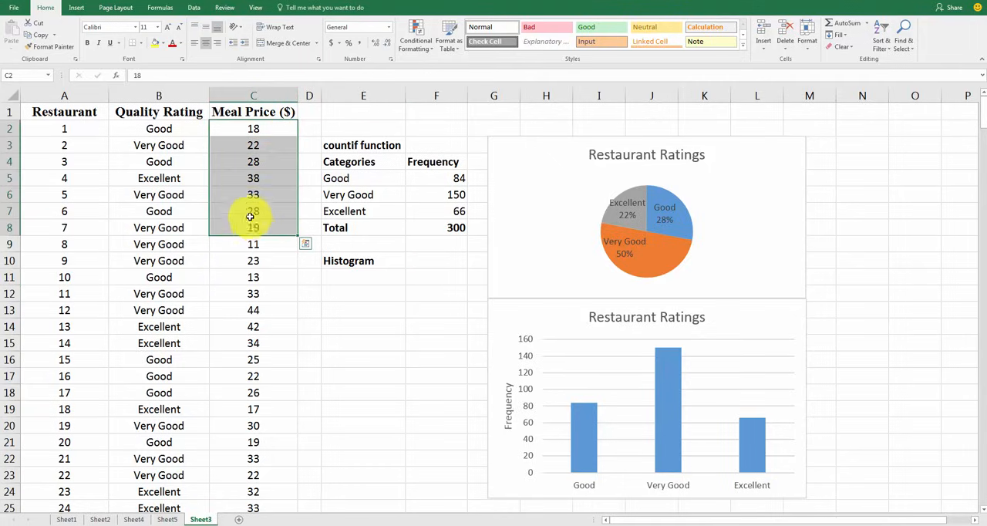
Add a filter to the Meal Price ($) column and review its list of distinct prices, keeping all values selected
{"action": "left_click", "coordinate": [258, 94]}
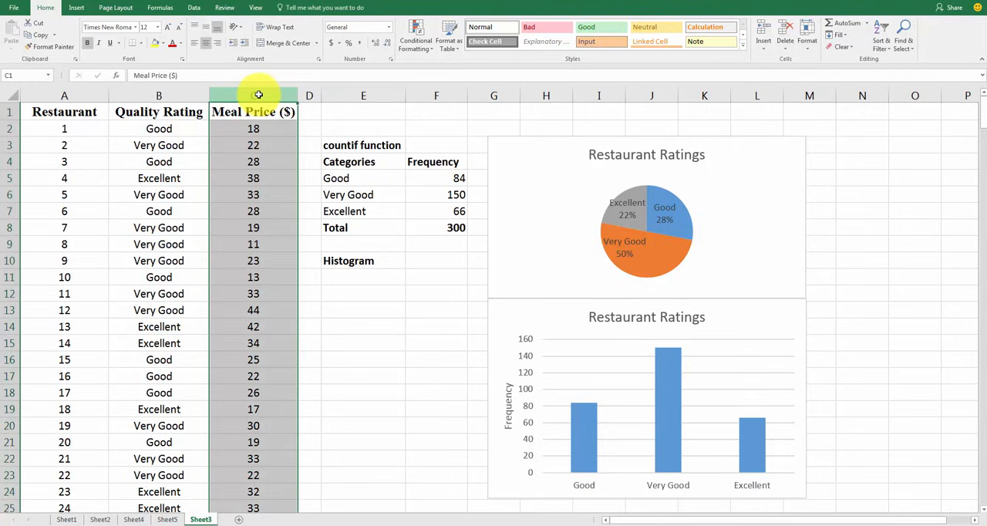
{"action": "left_click", "coordinate": [193, 7]}
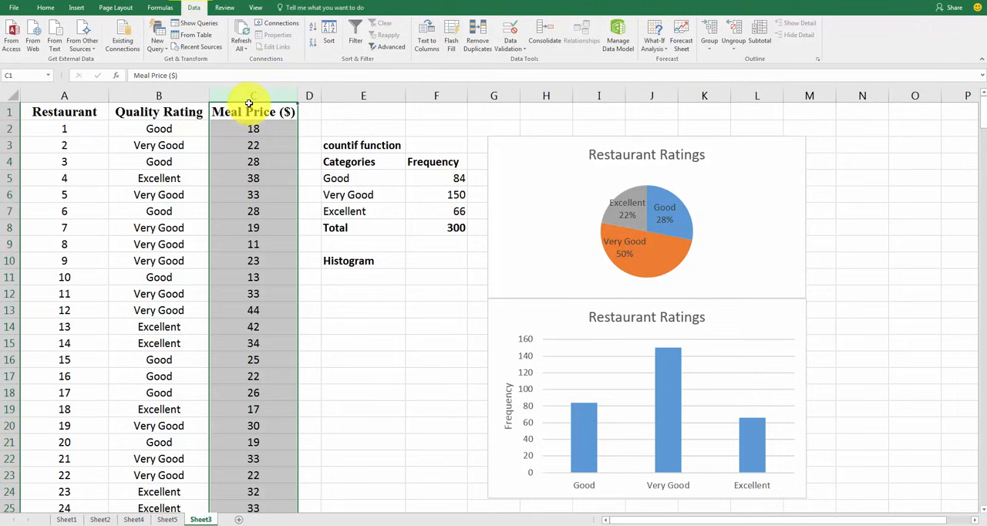
{"action": "left_click", "coordinate": [355, 37]}
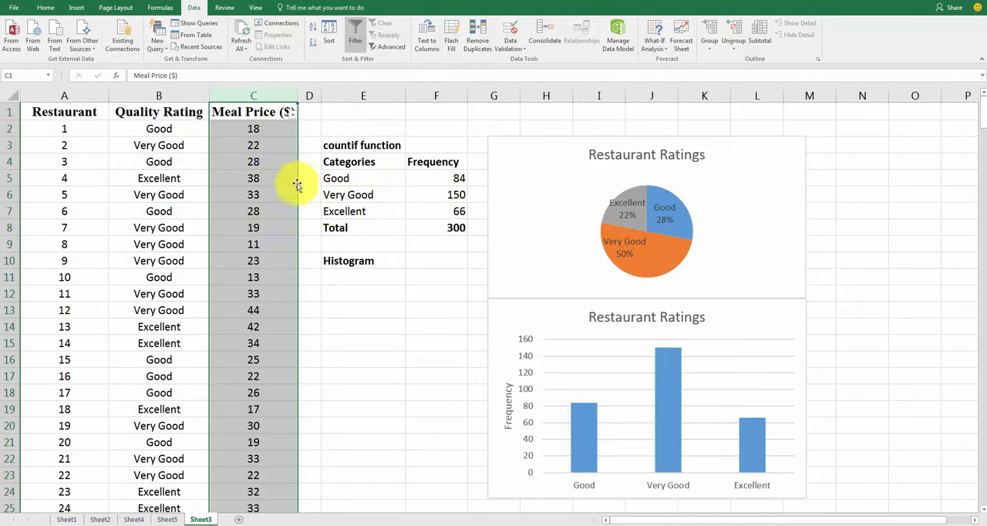
{"action": "left_click", "coordinate": [291, 113]}
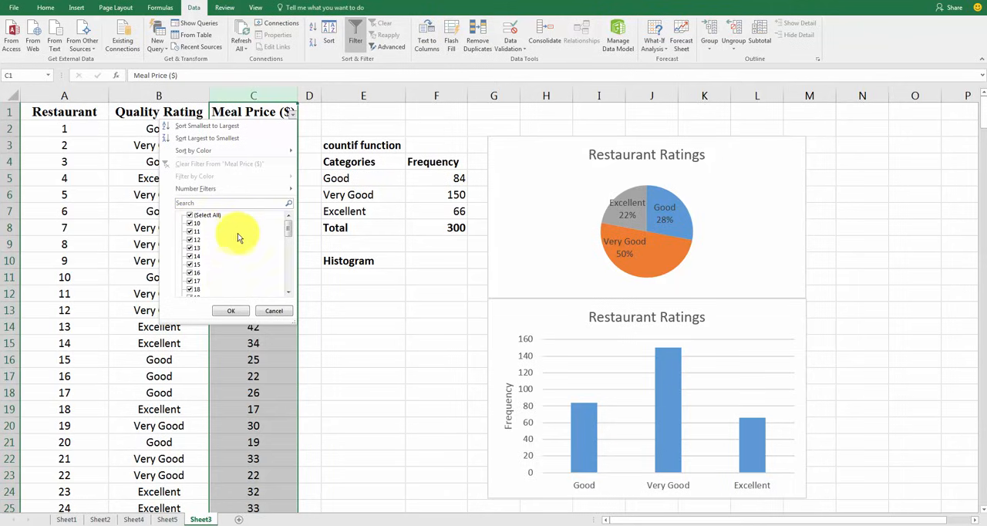
{"action": "left_click_drag", "start_coordinate": [288, 233], "coordinate": [287, 198]}
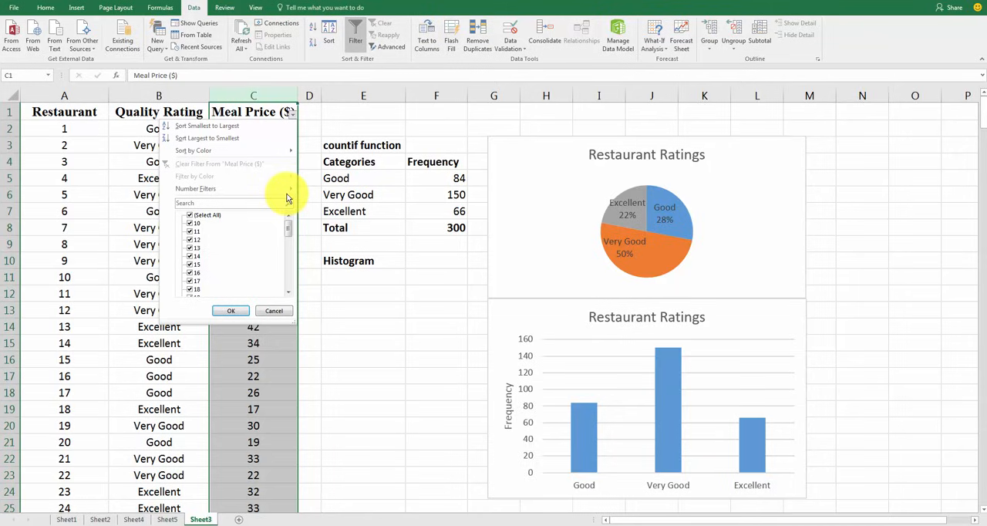
{"action": "left_click", "coordinate": [228, 313]}
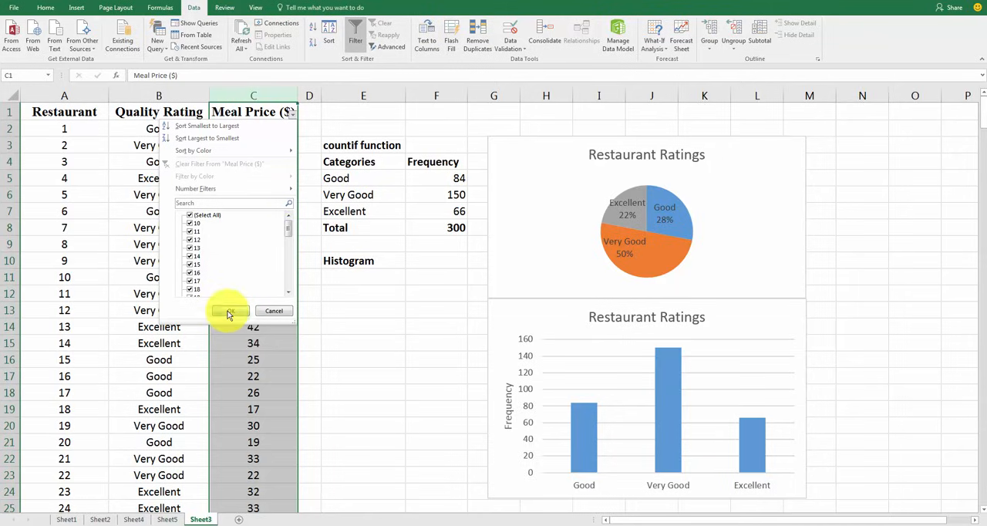
{"action": "left_click", "coordinate": [369, 342]}
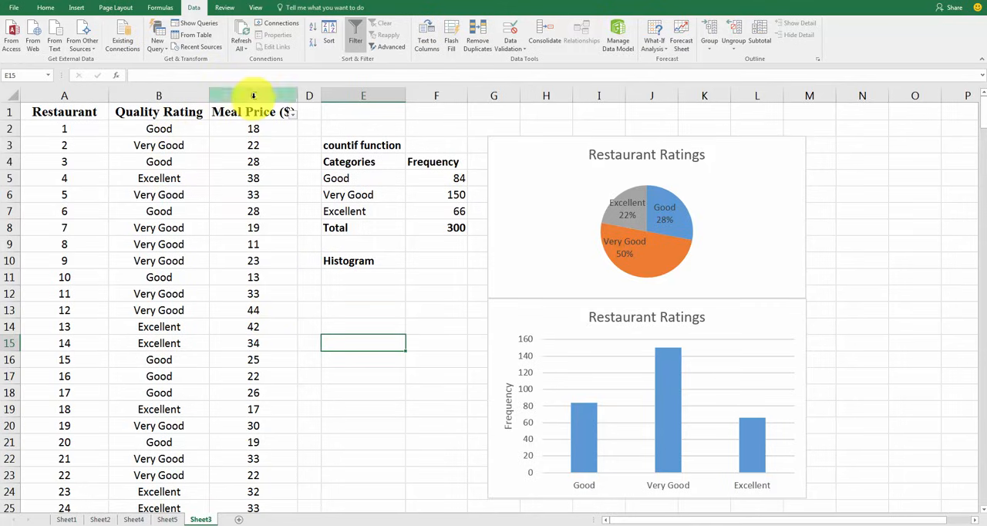
Create a PivotTable on a new worksheet from the Meal Price ($) data in Sheet3, range $C$1:$C$301
{"action": "left_click_drag", "start_coordinate": [247, 112], "coordinate": [282, 457]}
{"action": "scroll", "coordinate": [379, 432], "scroll_direction": "up", "scroll_amount": 18}
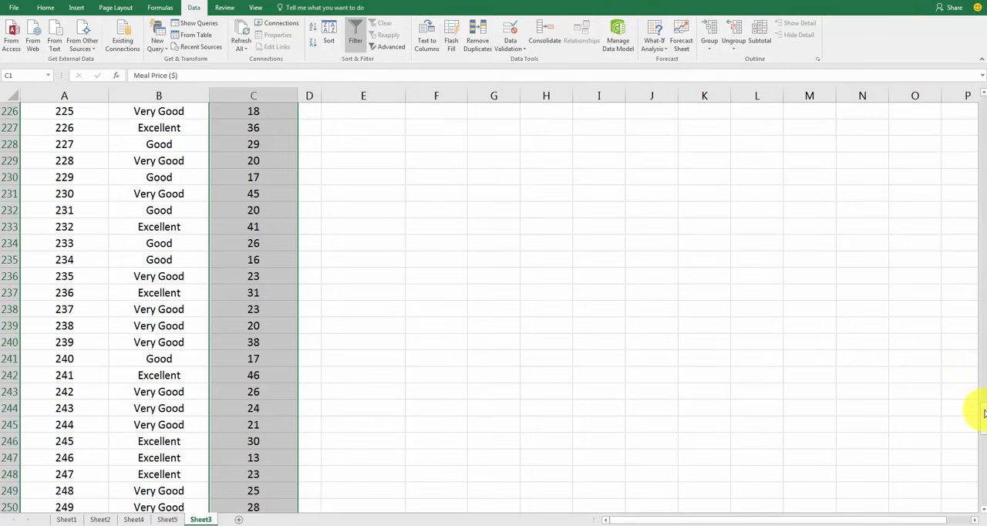
{"action": "left_click_drag", "start_coordinate": [985, 413], "coordinate": [970, 66]}
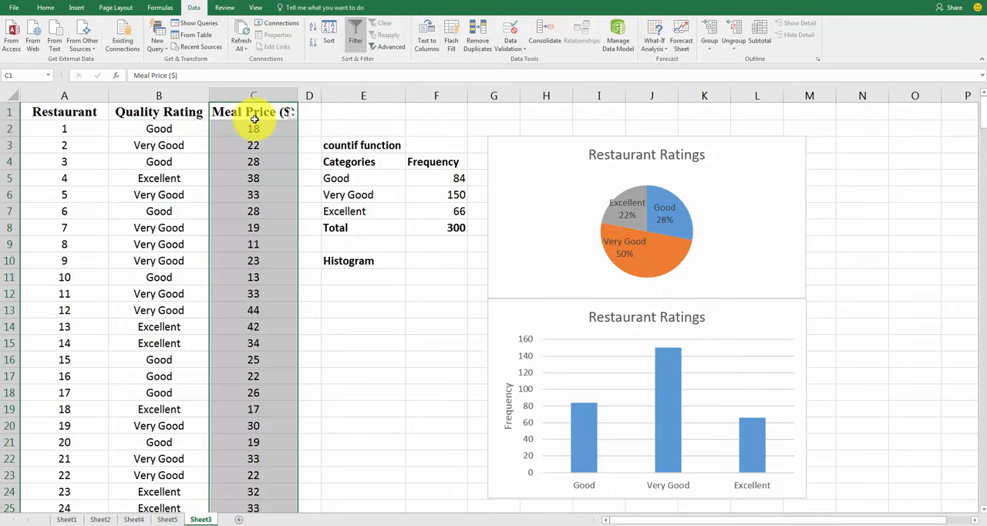
{"action": "left_click", "coordinate": [76, 7]}
{"action": "left_click", "coordinate": [16, 44]}
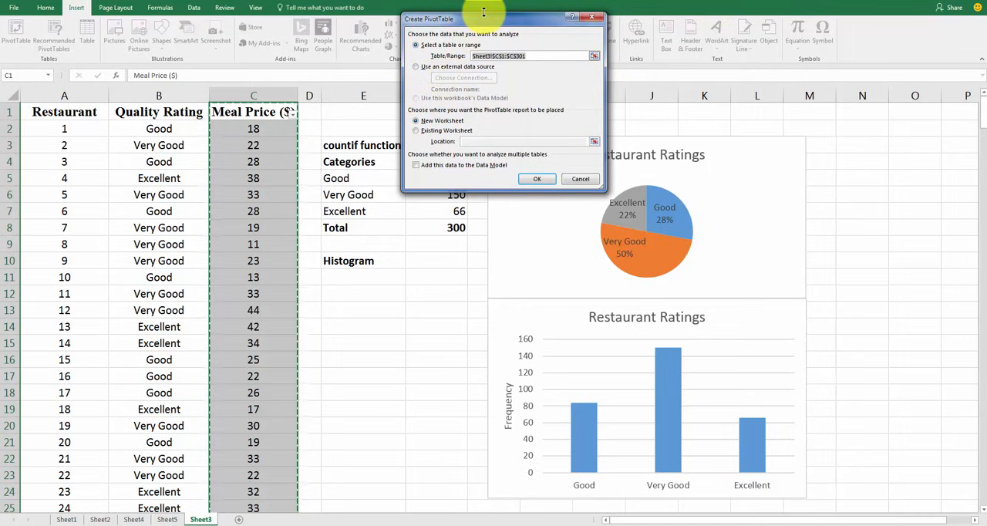
{"action": "left_click_drag", "start_coordinate": [489, 17], "coordinate": [471, 54]}
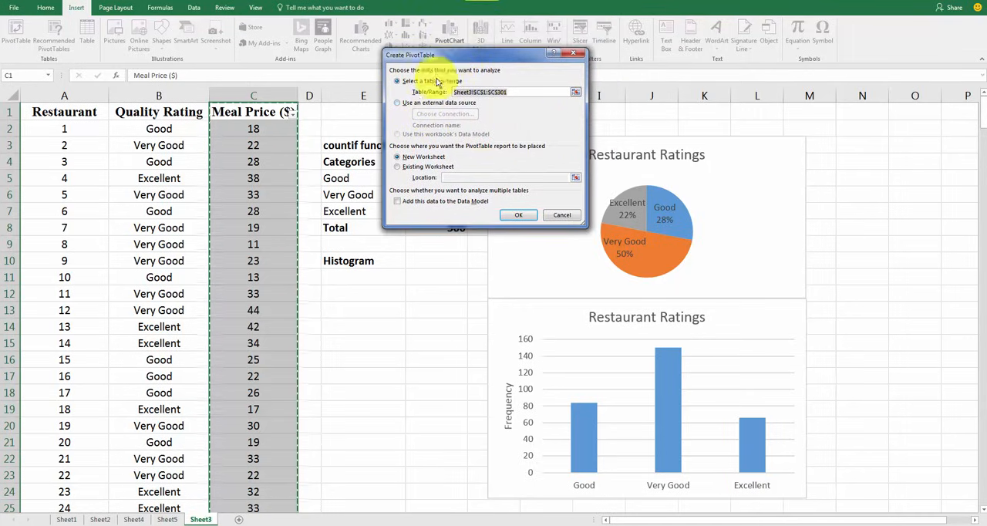
{"action": "left_click", "coordinate": [521, 217]}
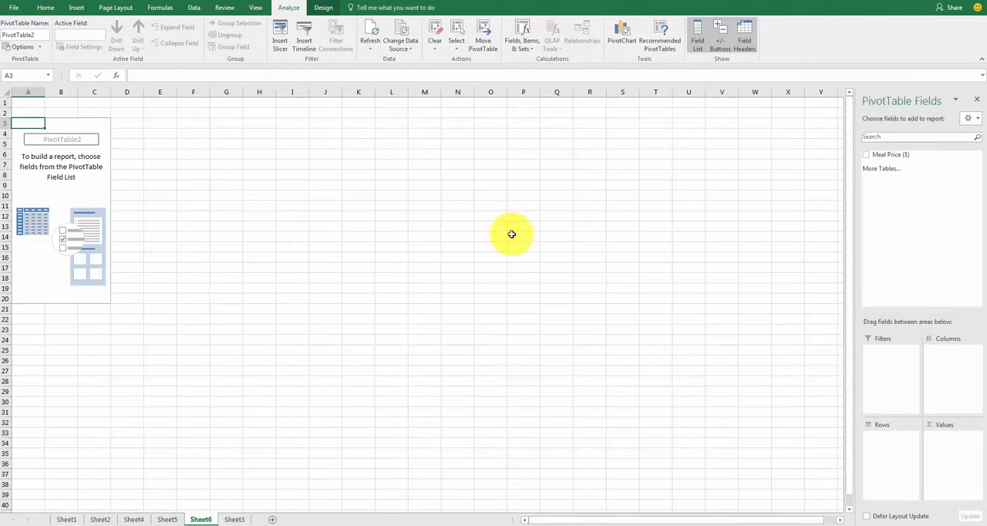
{"action": "scroll", "coordinate": [511, 239], "scroll_direction": "up", "scroll_amount": 6}
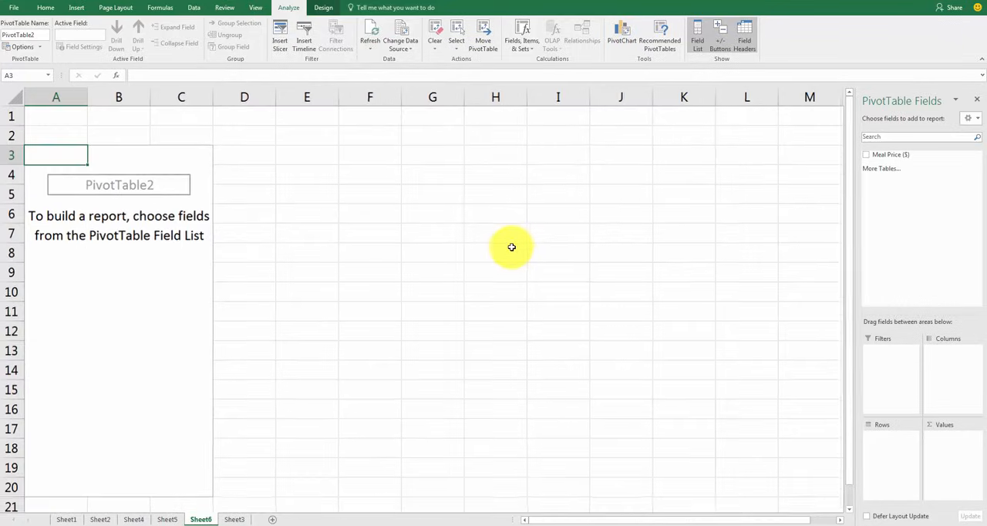
{"action": "scroll", "coordinate": [513, 251], "scroll_direction": "down", "scroll_amount": 1}
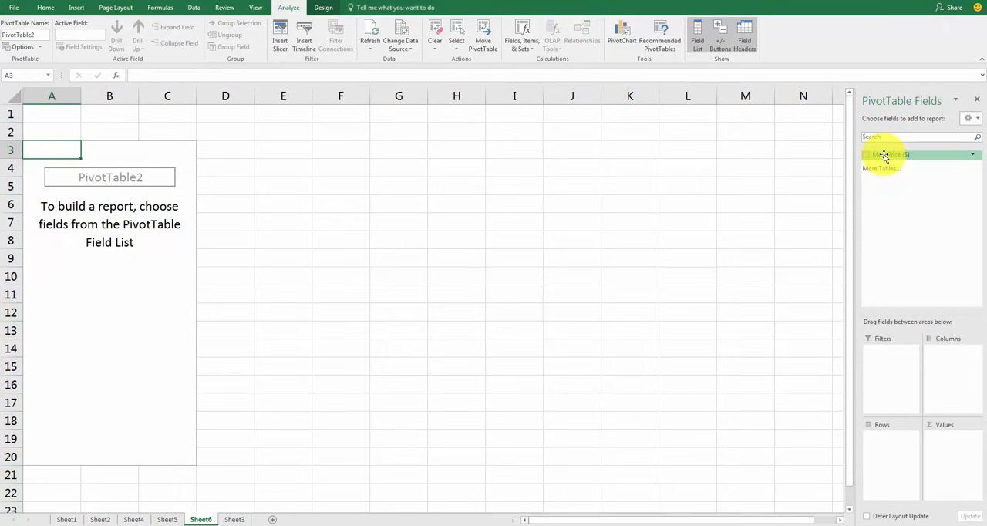
Add the Meal Price ($) field to the PivotTable's rows and review the full list of distinct prices
{"action": "left_click_drag", "start_coordinate": [885, 157], "coordinate": [893, 453]}
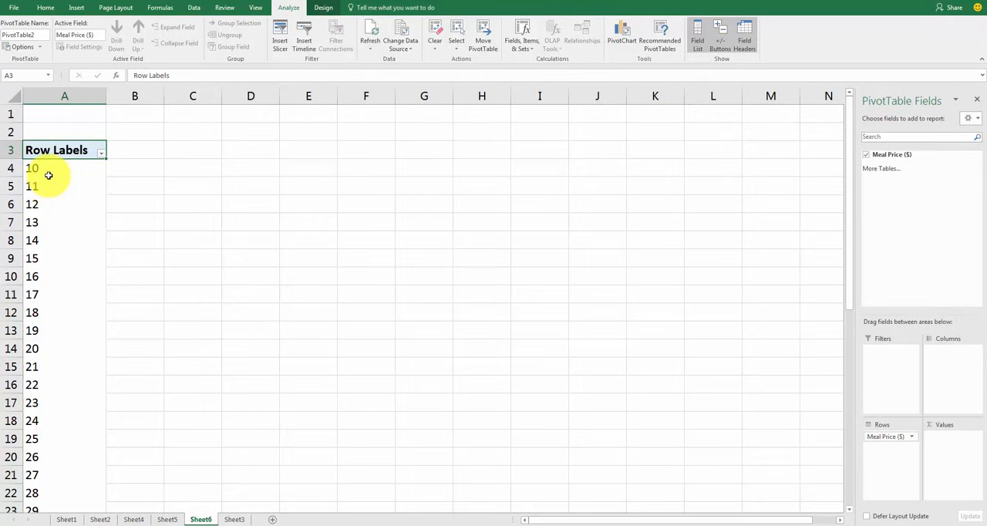
{"action": "scroll", "coordinate": [46, 173], "scroll_direction": "down", "scroll_amount": 8}
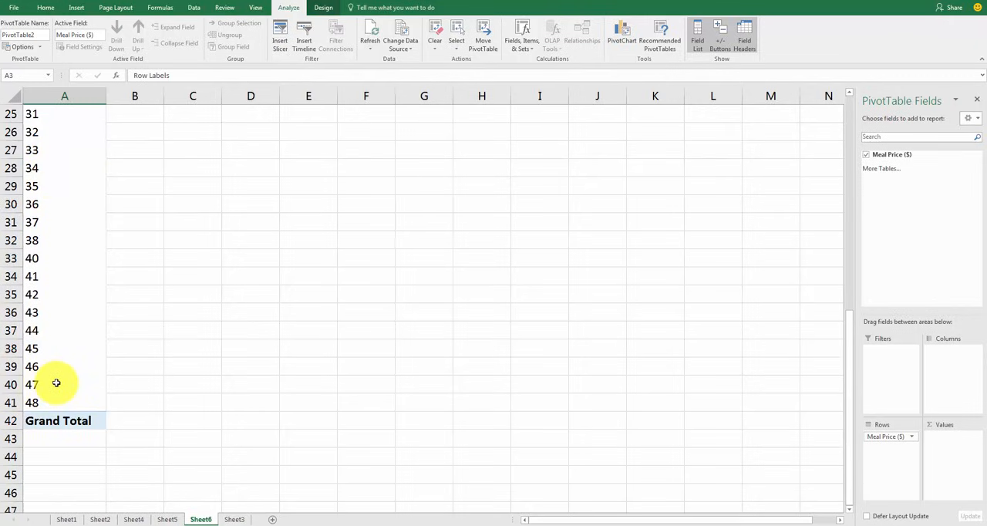
{"action": "scroll", "coordinate": [57, 383], "scroll_direction": "up", "scroll_amount": 8}
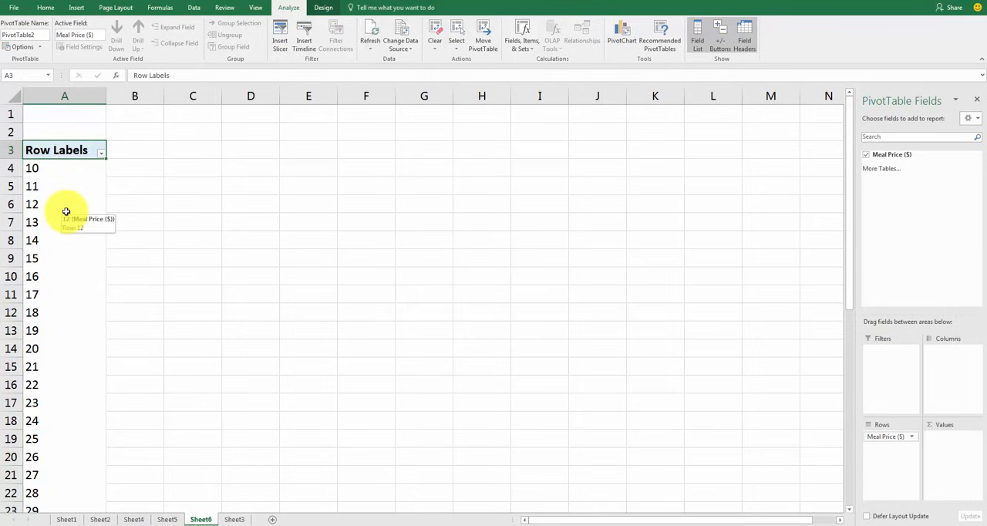
{"action": "scroll", "coordinate": [66, 211], "scroll_direction": "down", "scroll_amount": 10}
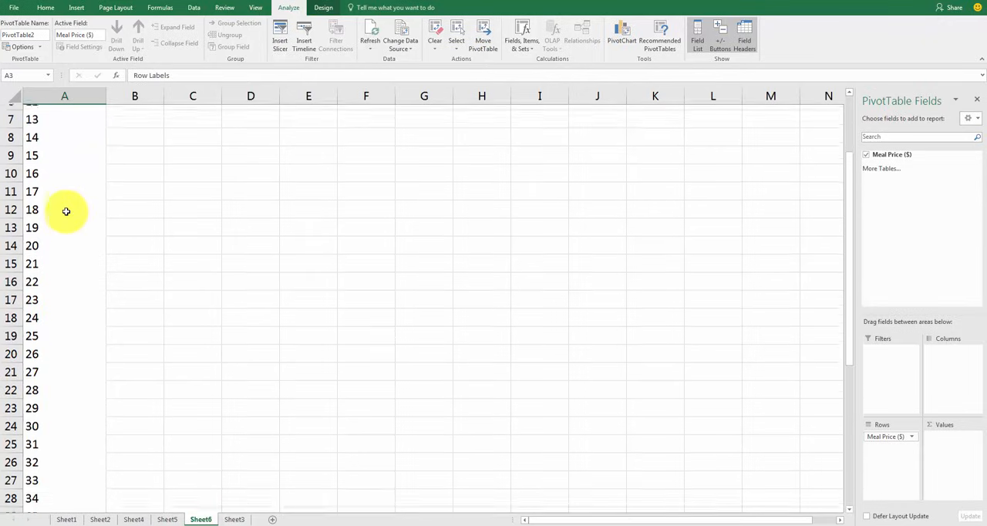
{"action": "scroll", "coordinate": [62, 272], "scroll_direction": "up", "scroll_amount": 10}
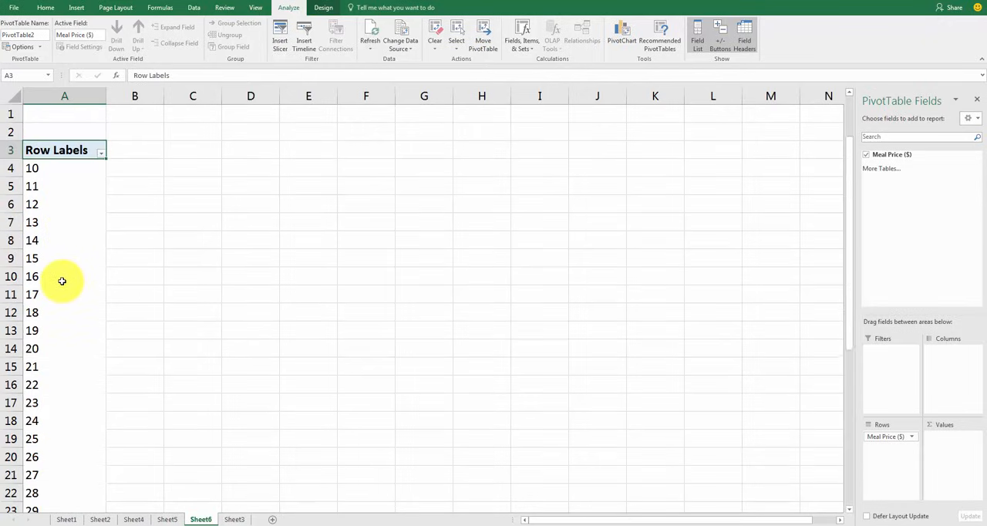
{"action": "scroll", "coordinate": [63, 208], "scroll_direction": "down", "scroll_amount": 10}
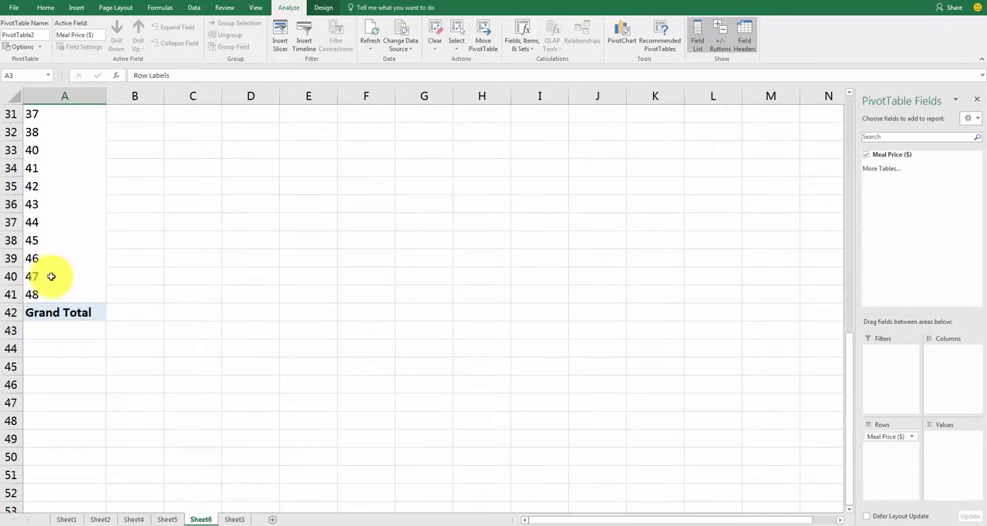
{"action": "scroll", "coordinate": [53, 278], "scroll_direction": "up", "scroll_amount": 10}
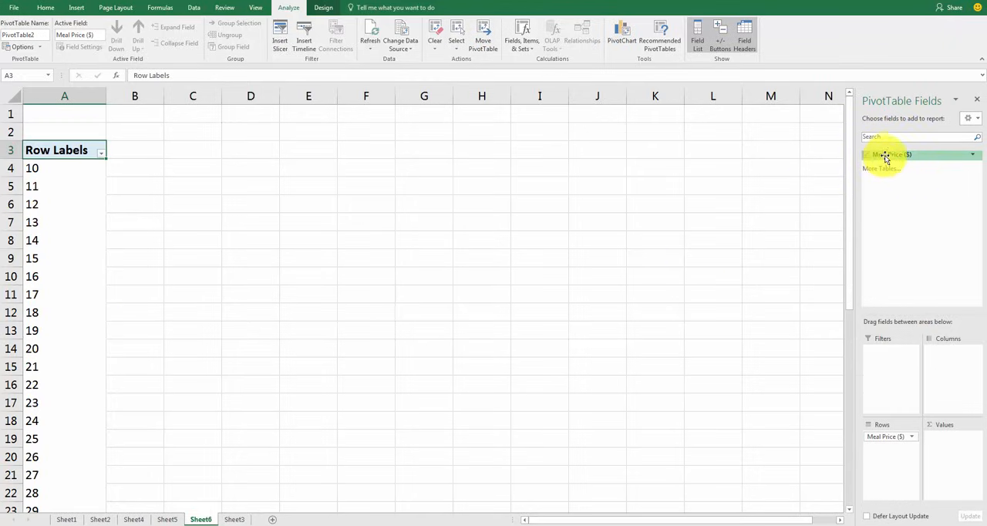
Add Meal Price ($) to the PivotTable's values and inspect the sum shown for the $10 price
{"action": "left_click_drag", "start_coordinate": [894, 157], "coordinate": [948, 440]}
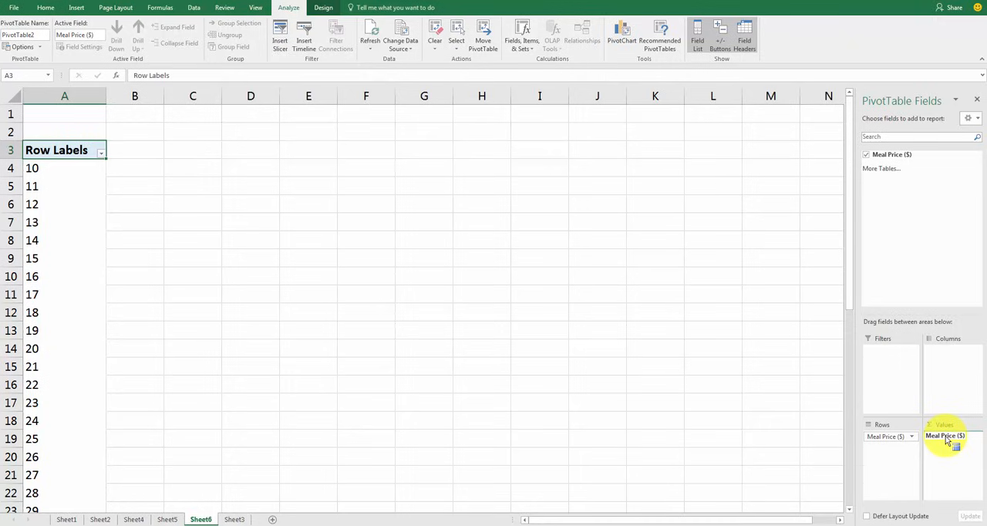
{"action": "left_click_drag", "start_coordinate": [947, 441], "coordinate": [954, 450]}
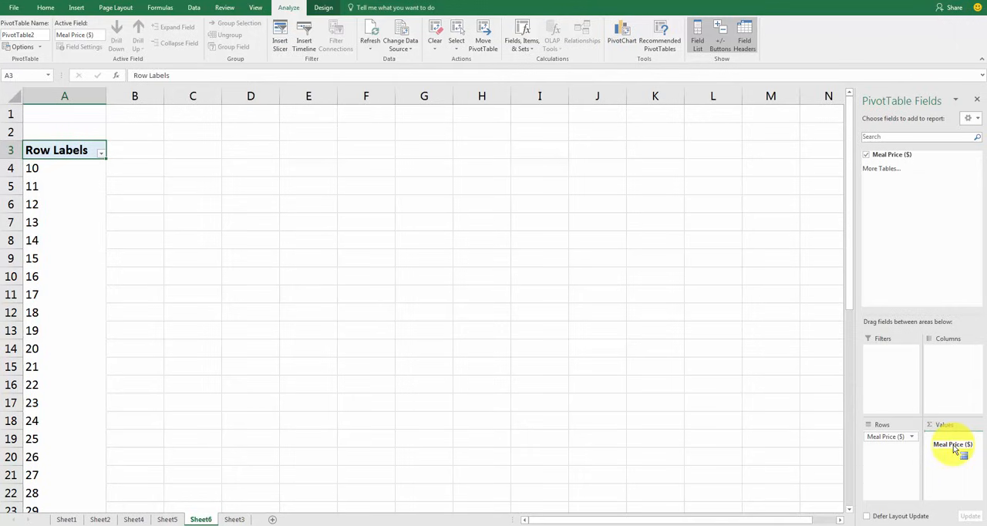
{"action": "left_click_drag", "start_coordinate": [954, 450], "coordinate": [952, 448]}
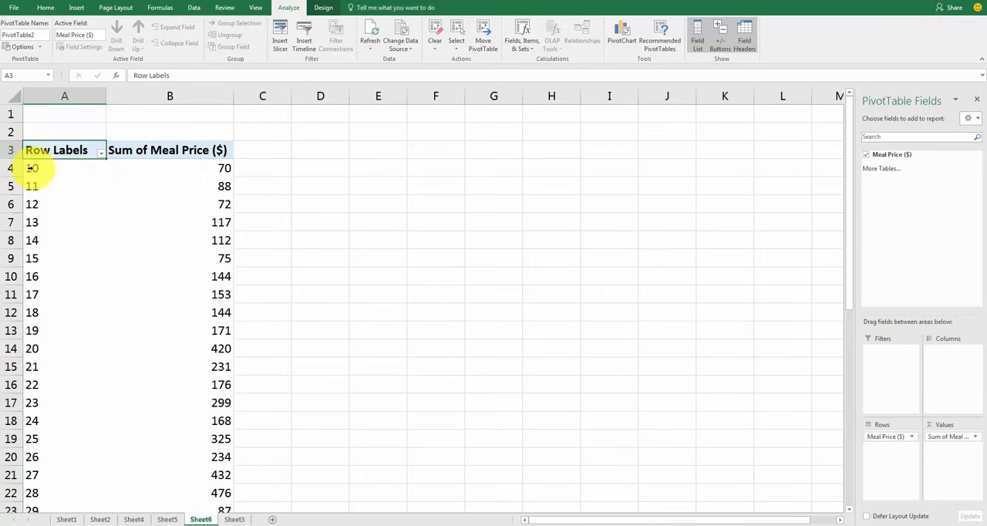
{"action": "left_click", "coordinate": [115, 151]}
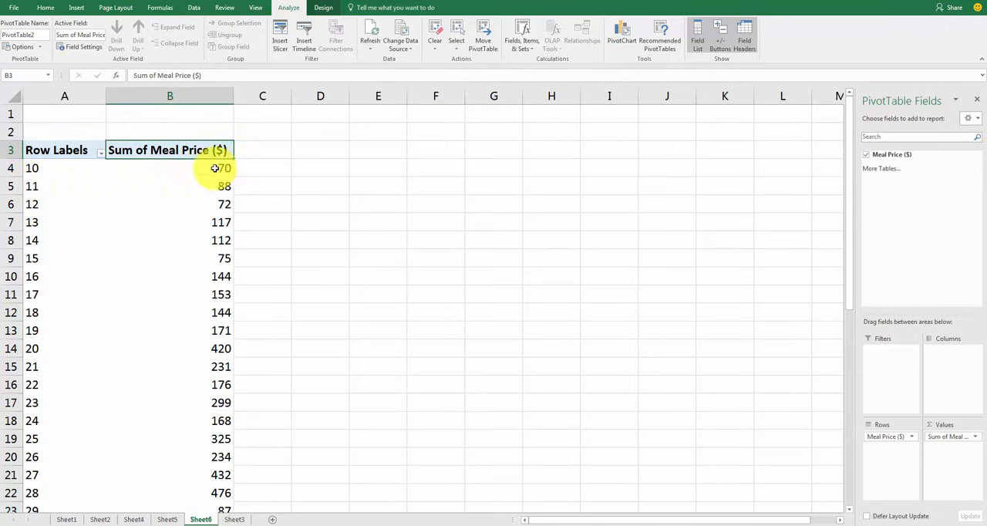
{"action": "left_click", "coordinate": [220, 168]}
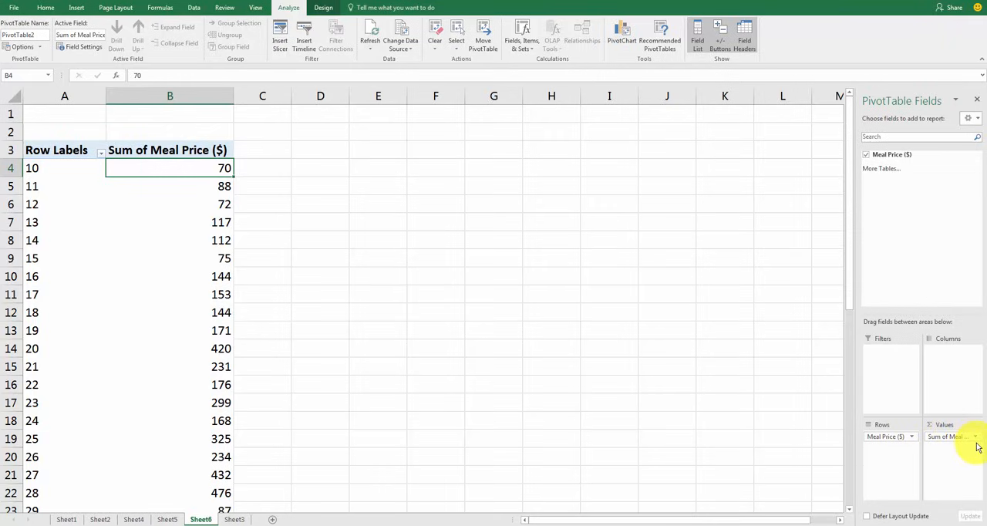
Change the Meal Price ($) value field to summarize by Count instead of Sum
{"action": "mouse_move", "coordinate": [975, 438]}
{"action": "left_mouse_down"}
{"action": "mouse_move", "coordinate": [934, 441]}
{"action": "mouse_move", "coordinate": [976, 440]}
{"action": "left_mouse_up"}
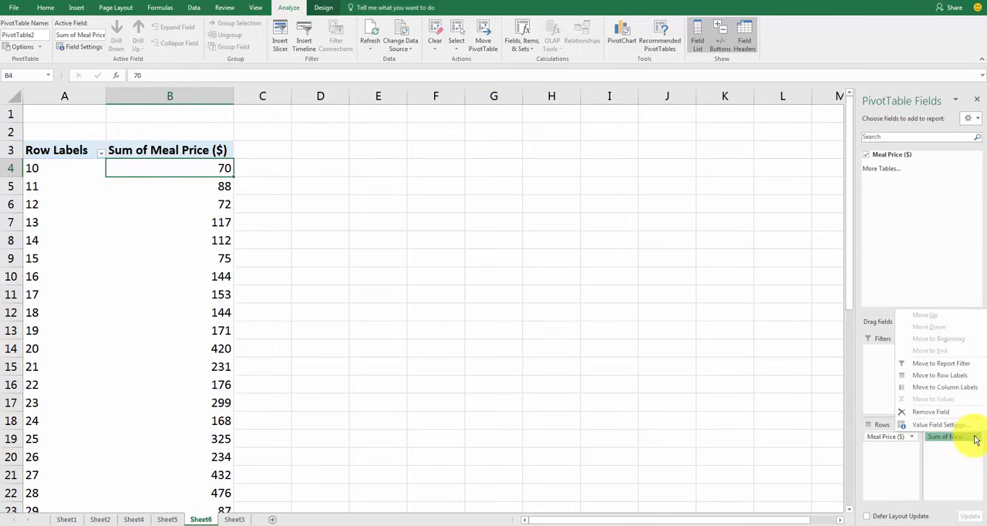
{"action": "left_click", "coordinate": [937, 427]}
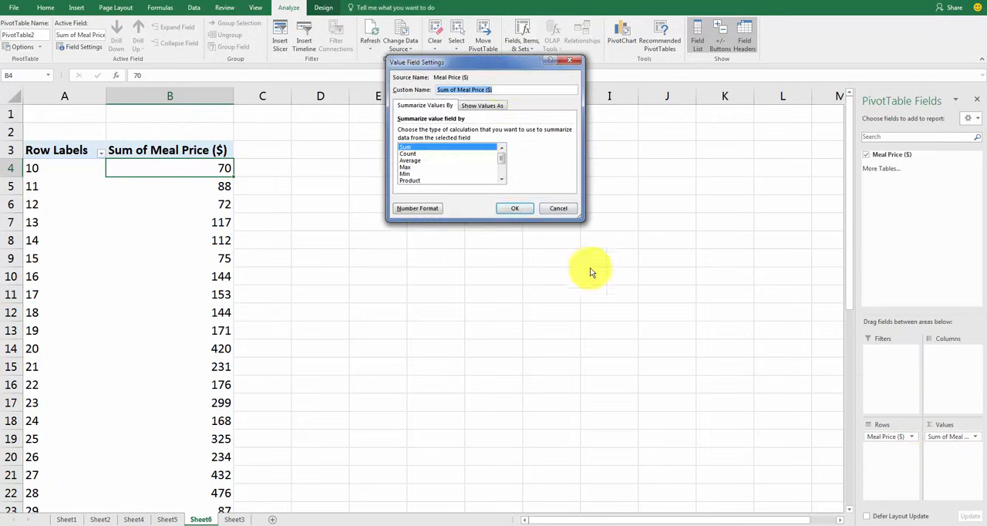
{"action": "left_click", "coordinate": [409, 153]}
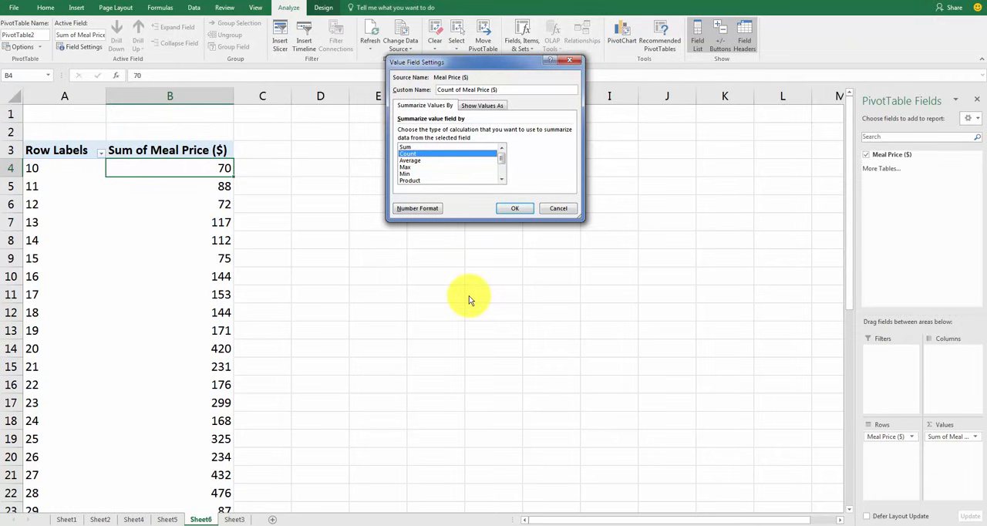
{"action": "left_click", "coordinate": [514, 209]}
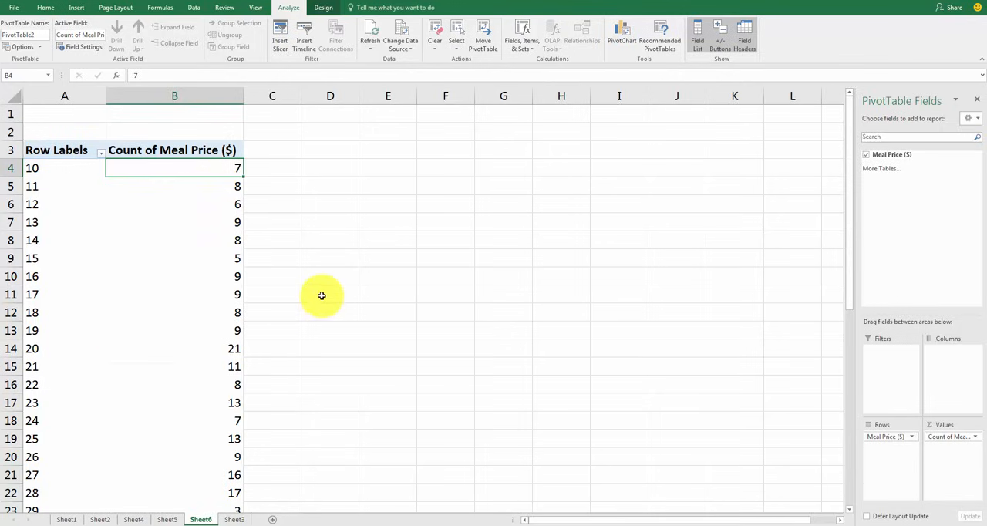
Check the grand total of the counts, and summarize the Meal Price ($) value field by Sum for comparison
{"action": "scroll", "coordinate": [317, 294], "scroll_direction": "down", "scroll_amount": 8}
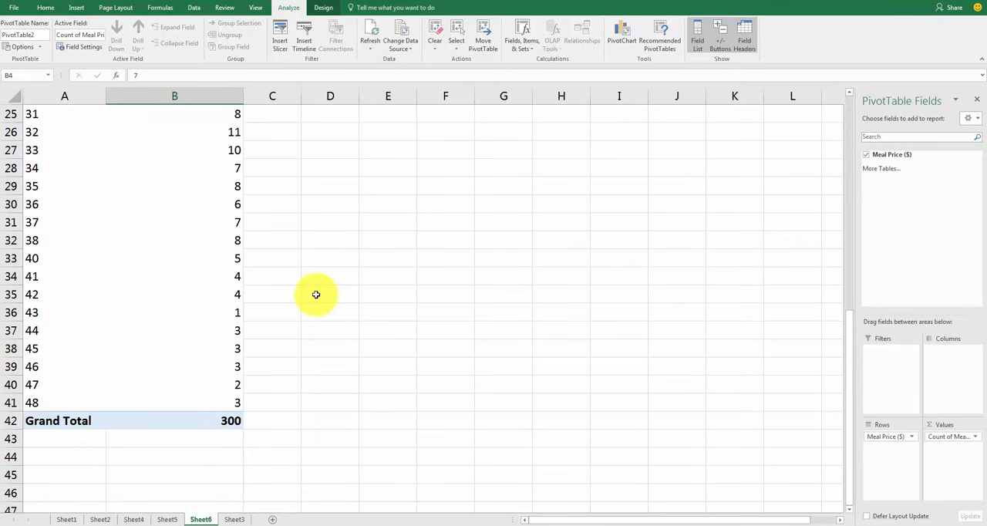
{"action": "left_click", "coordinate": [213, 421]}
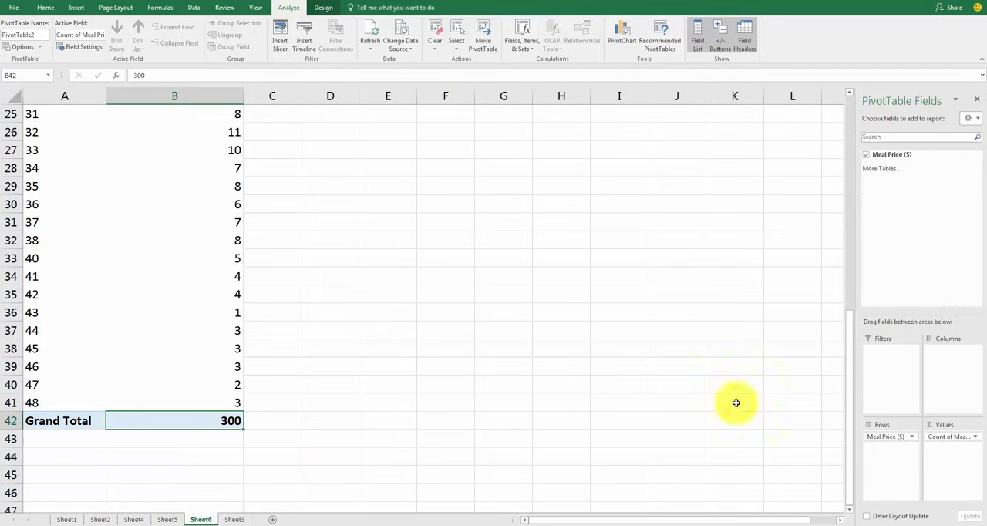
{"action": "left_click", "coordinate": [975, 438]}
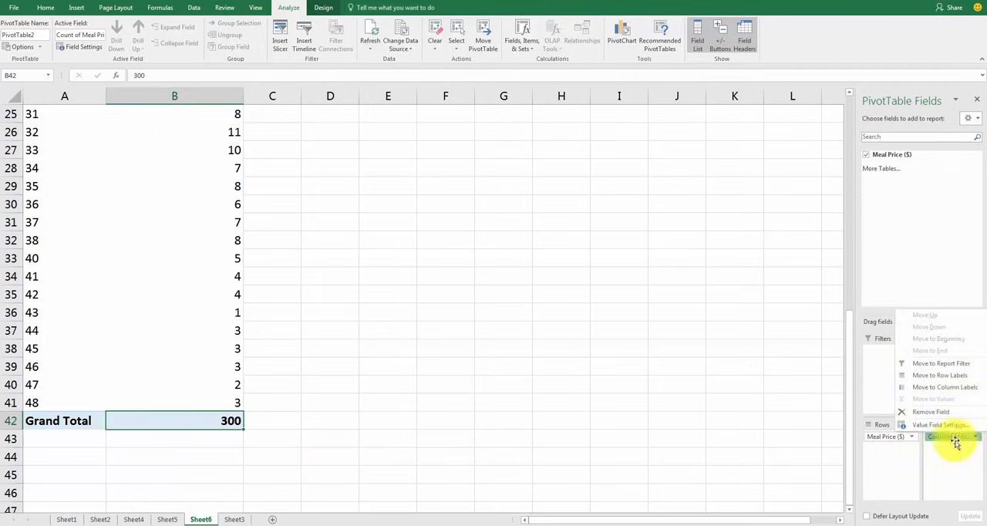
{"action": "left_click", "coordinate": [940, 427]}
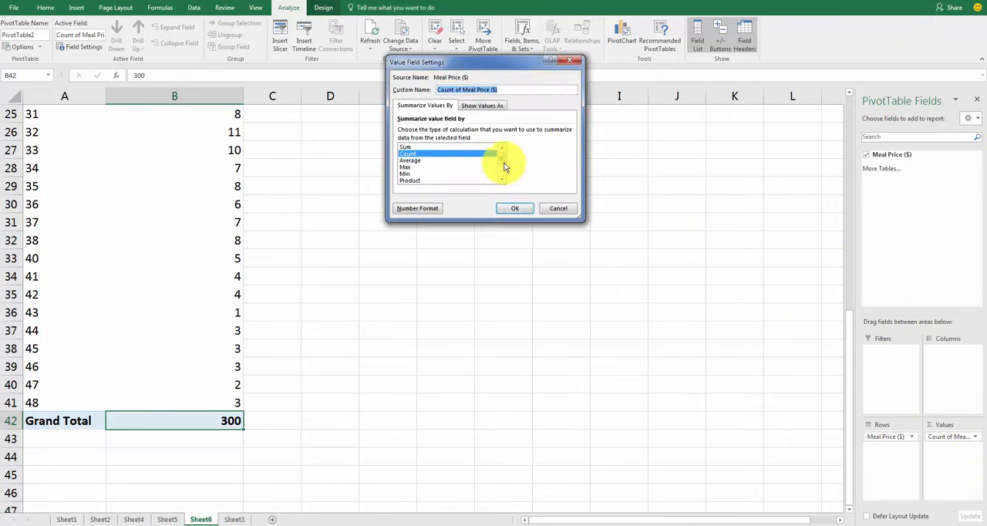
{"action": "left_click", "coordinate": [409, 146]}
{"action": "left_click", "coordinate": [515, 213]}
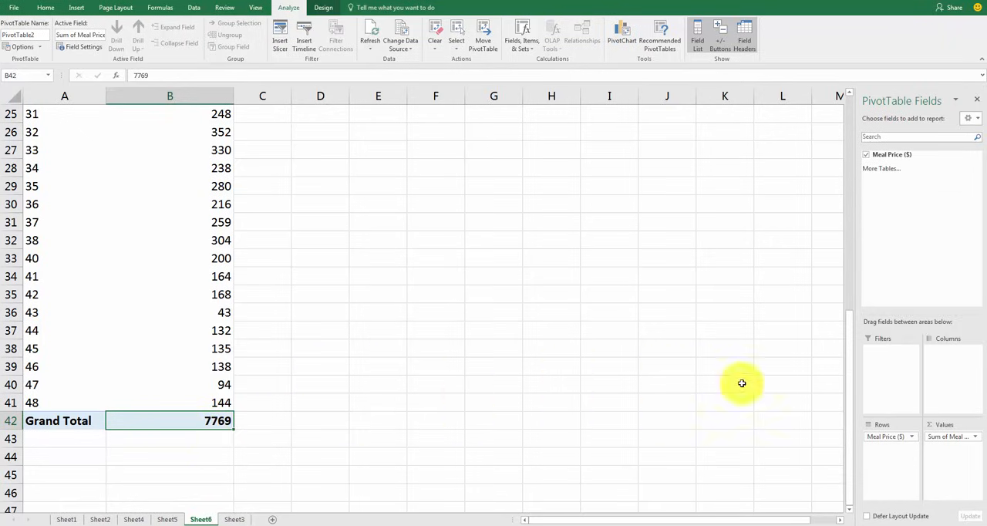
Switch the Meal Price ($) value field back to Count and review the count for each price
{"action": "left_click", "coordinate": [965, 437]}
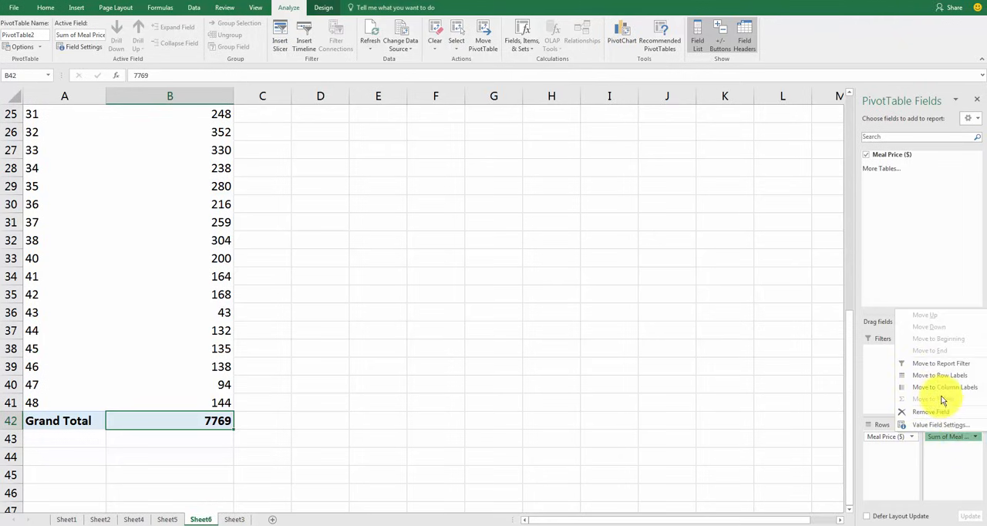
{"action": "left_click", "coordinate": [938, 425]}
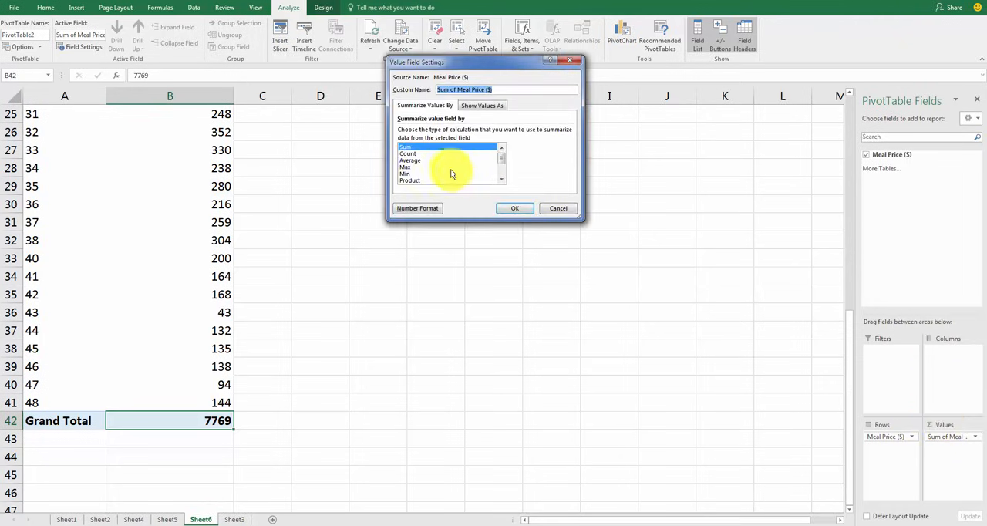
{"action": "left_click", "coordinate": [434, 153]}
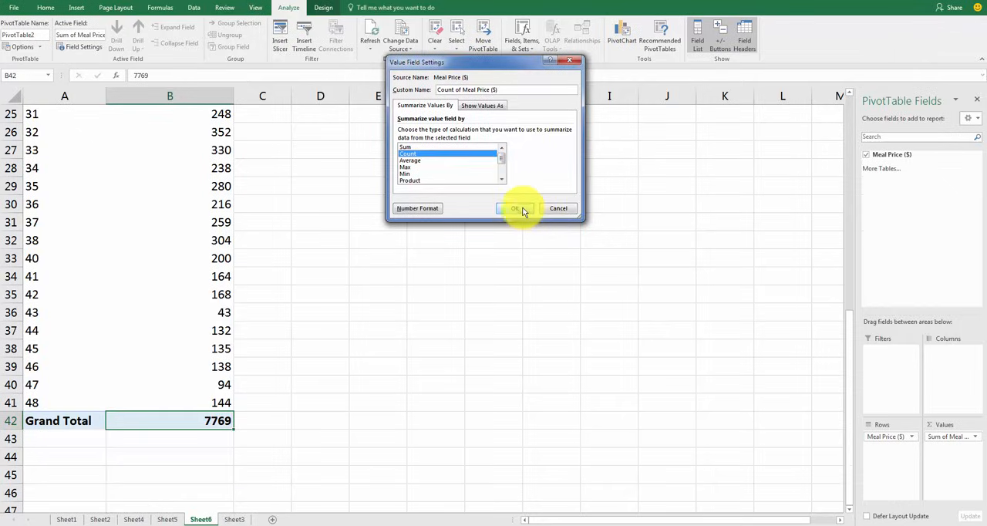
{"action": "left_click", "coordinate": [523, 209]}
{"action": "scroll", "coordinate": [434, 242], "scroll_direction": "up", "scroll_amount": 8}
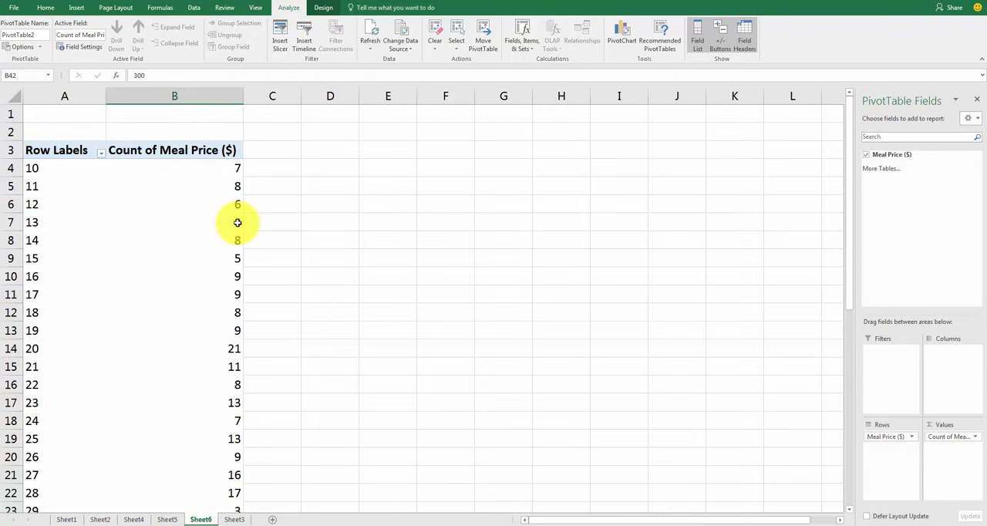
{"action": "scroll", "coordinate": [210, 254], "scroll_direction": "down", "scroll_amount": 4}
{"action": "scroll", "coordinate": [209, 254], "scroll_direction": "down", "scroll_amount": 4}
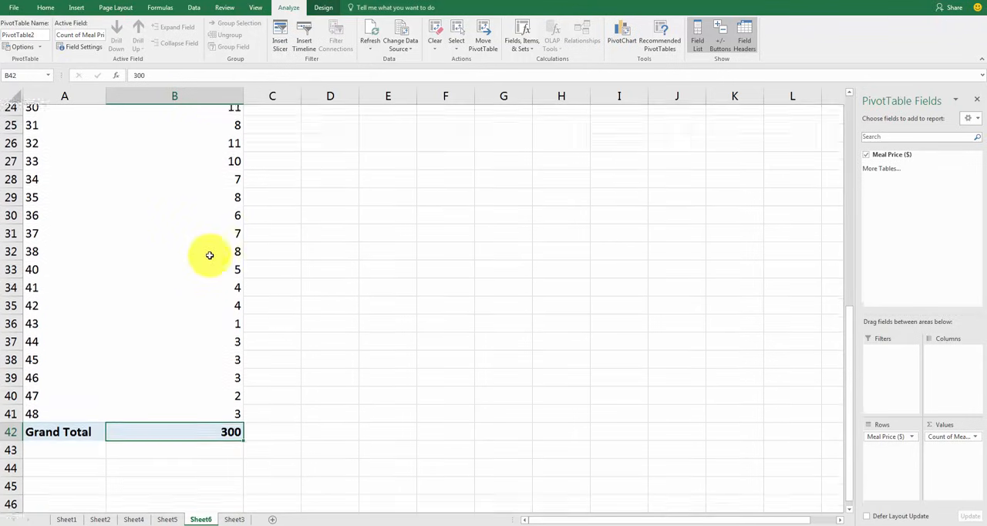
{"action": "scroll", "coordinate": [209, 257], "scroll_direction": "up", "scroll_amount": 4}
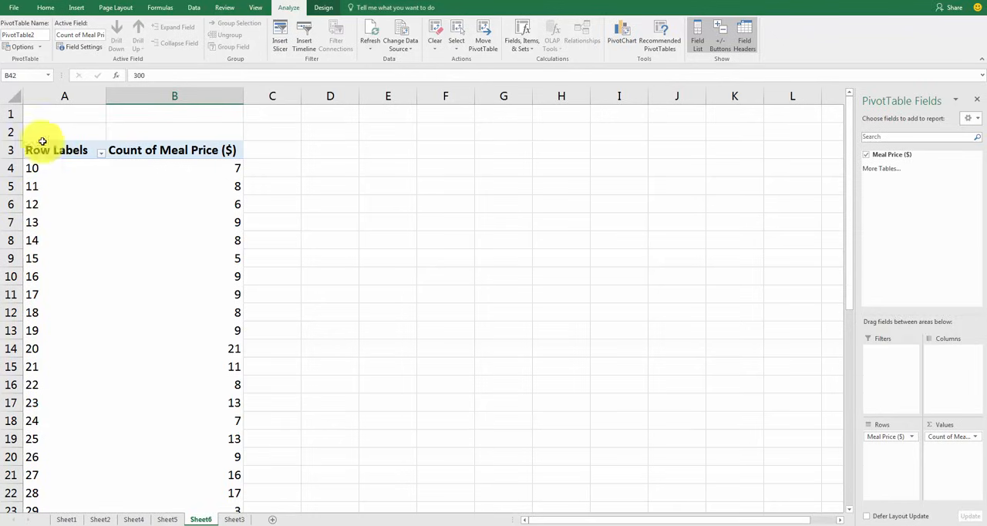
Group the price row labels from 10 to 48 in intervals of 10 and review the grouped rows
{"action": "right_click", "coordinate": [36, 206]}
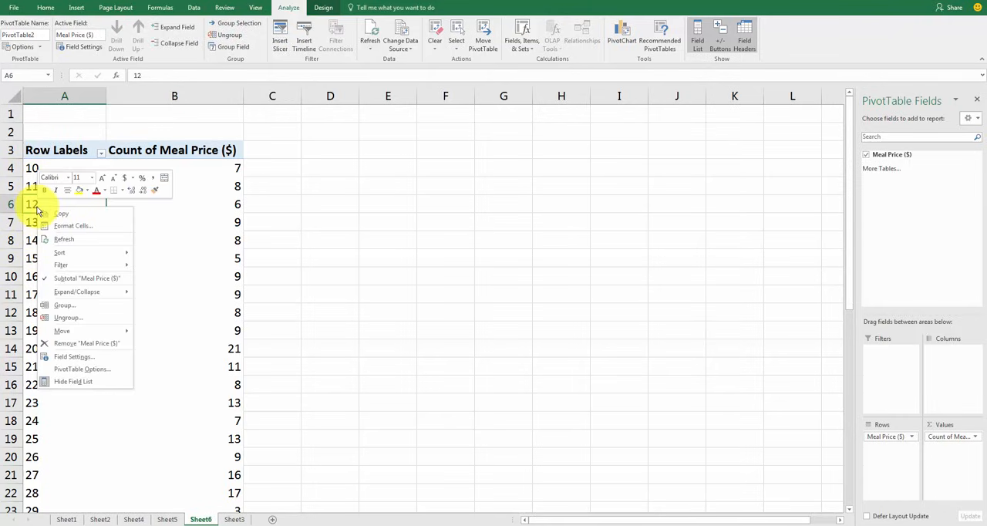
{"action": "left_click", "coordinate": [65, 307]}
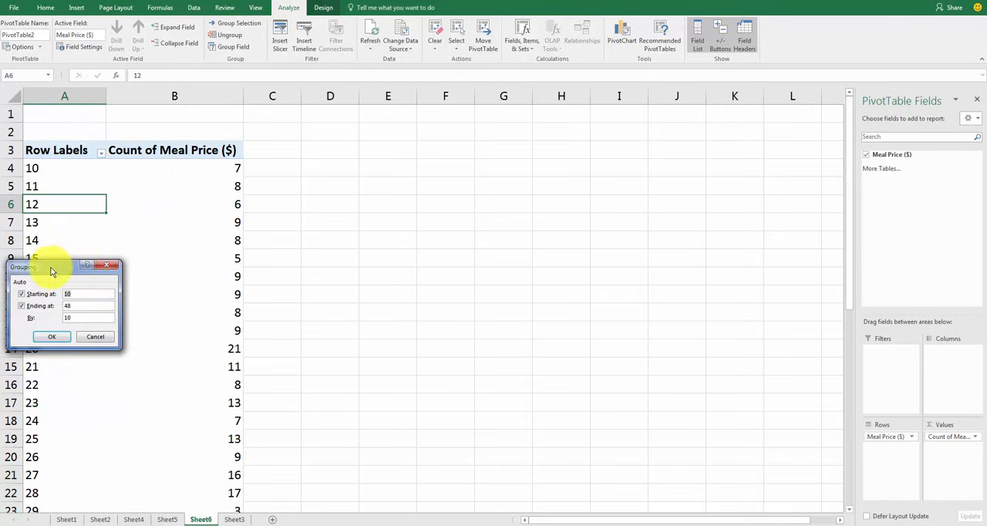
{"action": "left_click_drag", "start_coordinate": [58, 265], "coordinate": [305, 147]}
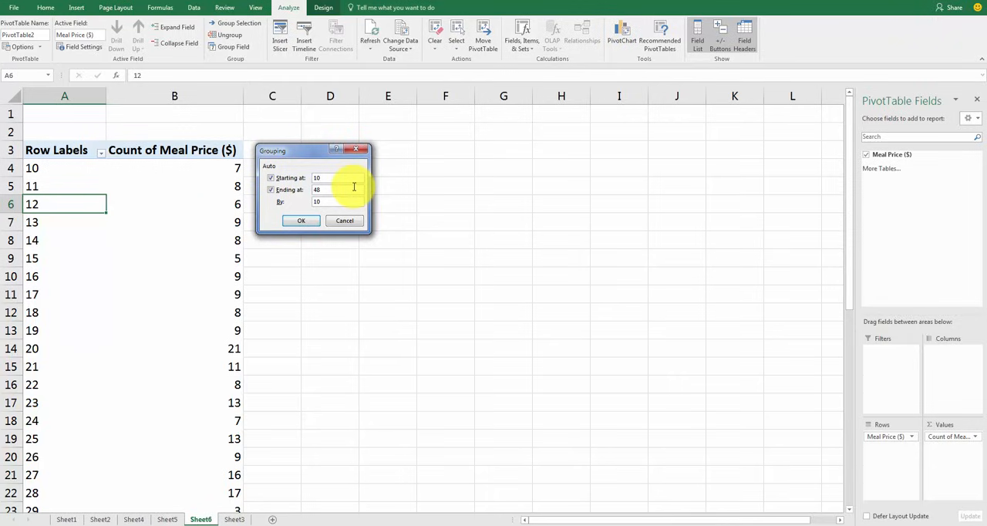
{"action": "left_click", "coordinate": [313, 221]}
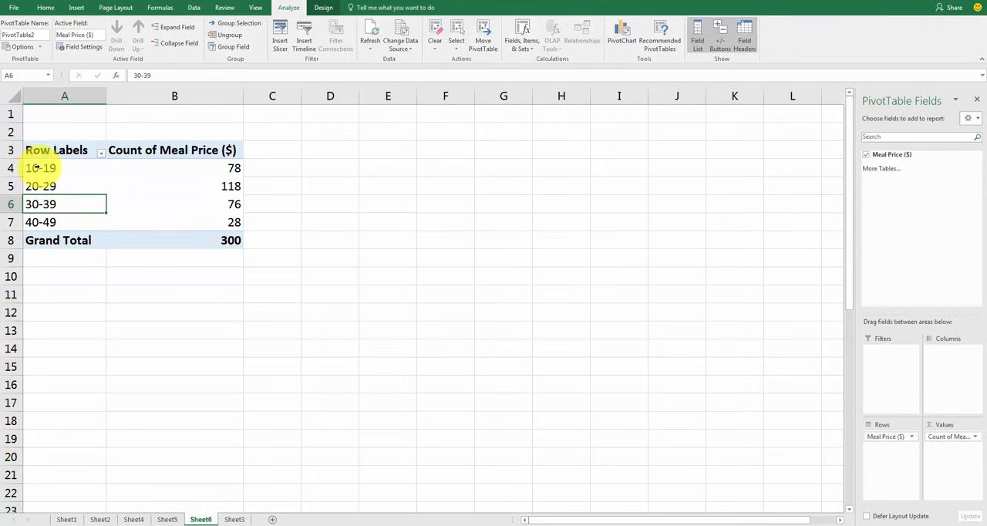
{"action": "left_click_drag", "start_coordinate": [35, 168], "coordinate": [48, 222]}
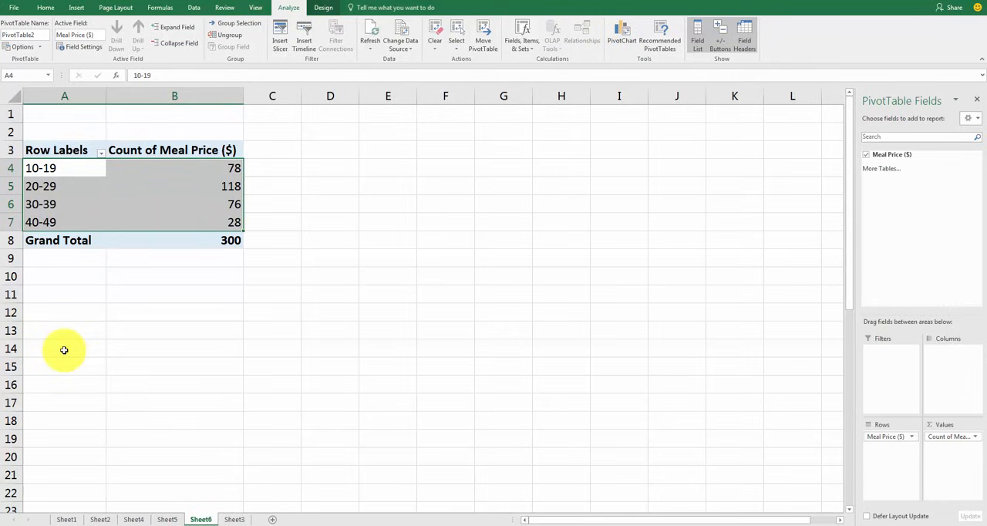
{"action": "left_click", "coordinate": [73, 294]}
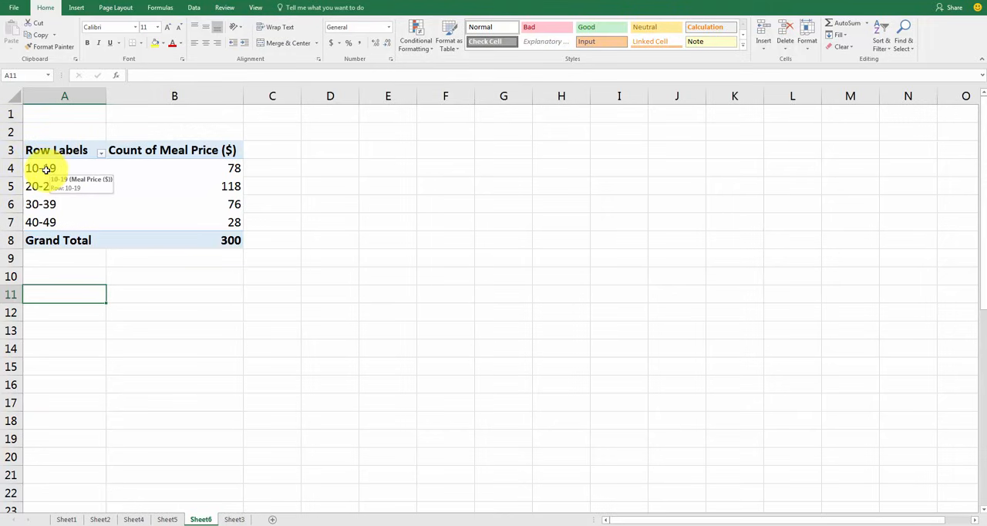
Select the 10-19 row label in the grouped PivotTable, leaving its grouping unchanged
{"action": "left_click", "coordinate": [46, 169]}
{"action": "right_click", "coordinate": [44, 170]}
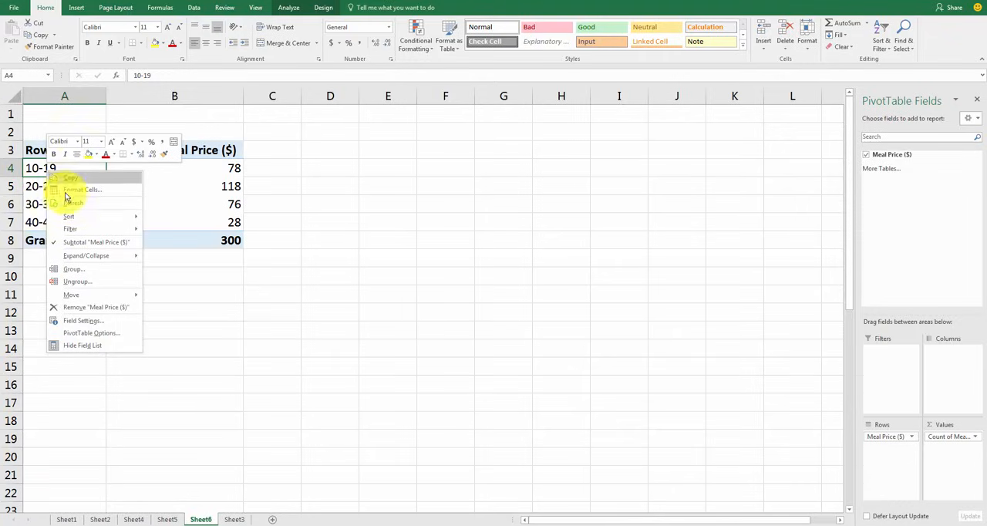
{"action": "left_click", "coordinate": [32, 168]}
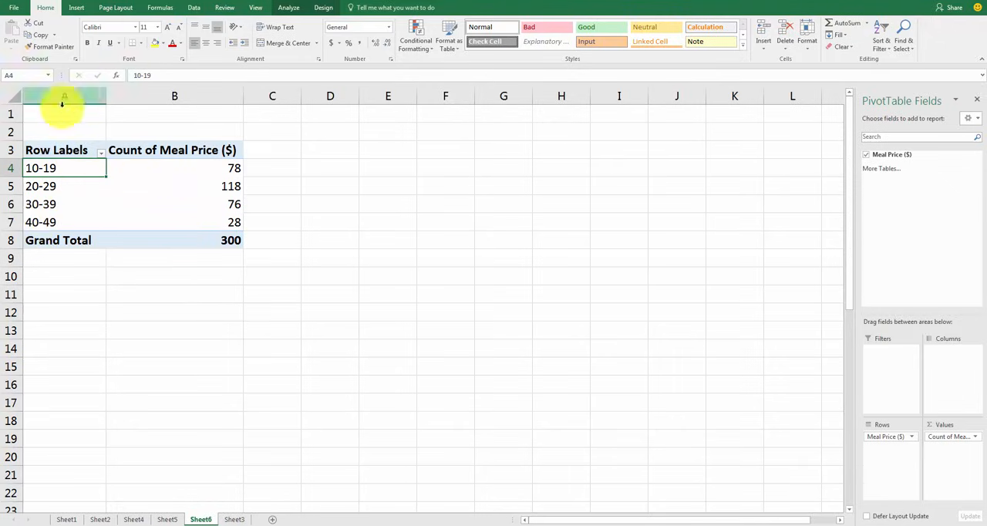
Regroup the price row labels of the PivotTable in intervals of 5
{"action": "right_click", "coordinate": [35, 167]}
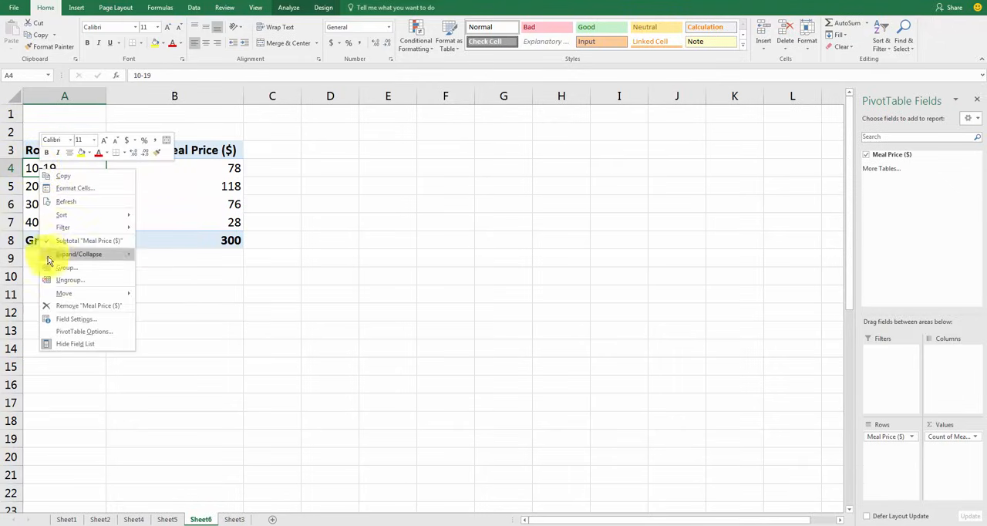
{"action": "left_click", "coordinate": [75, 265]}
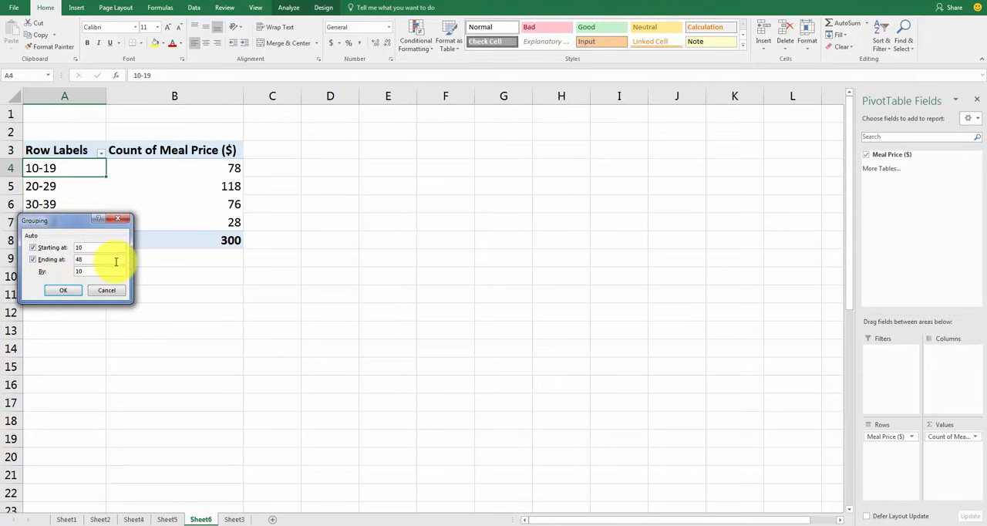
{"action": "key", "text": "BackSpace"}
{"action": "key", "text": "BackSpace"}
{"action": "type", "text": "5"}
{"action": "left_click", "coordinate": [62, 290]}
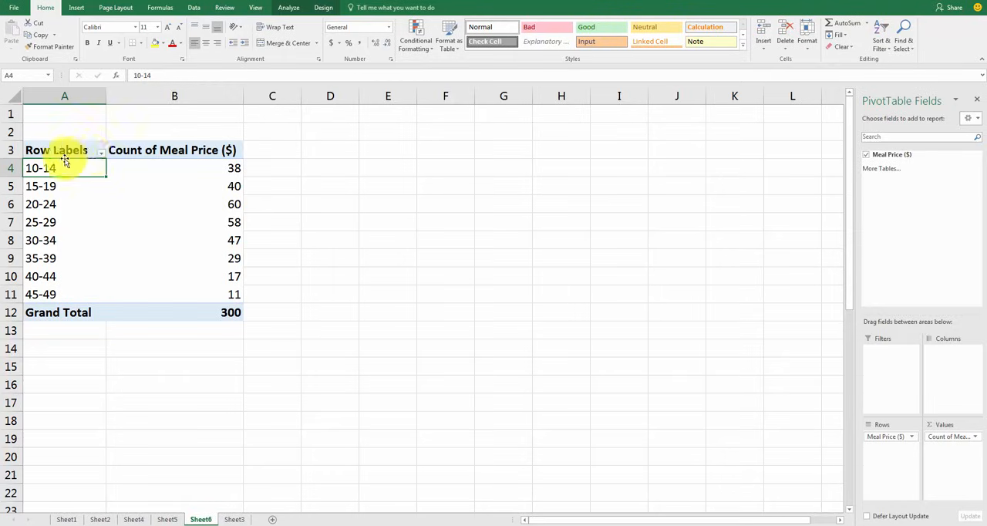
{"action": "left_click", "coordinate": [46, 314]}
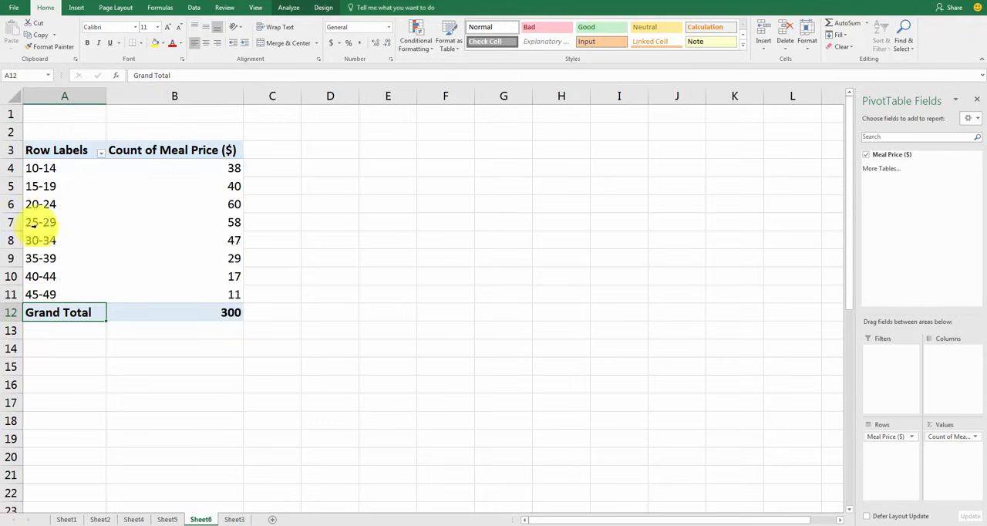
{"action": "left_click", "coordinate": [220, 344]}
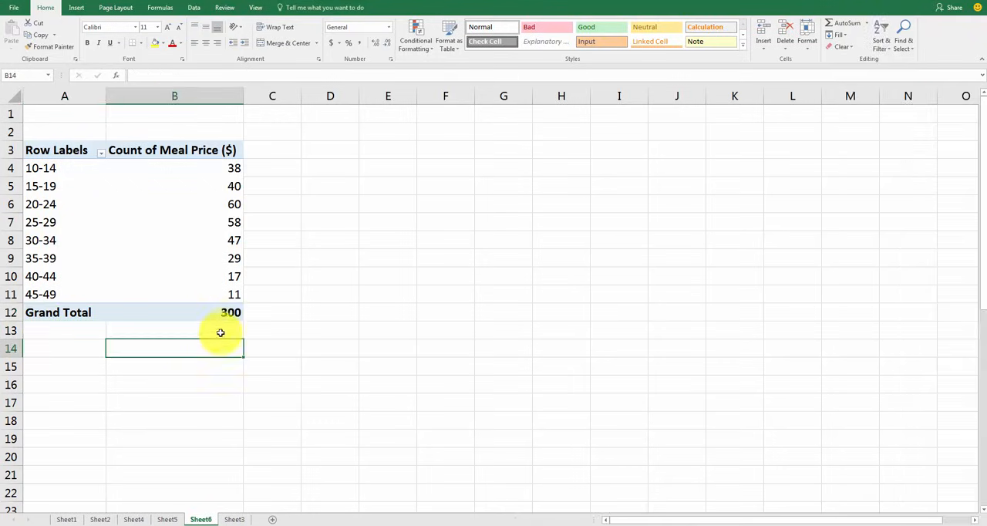
Copy the grouped price rows with their counts and the grand total, cells A4:B12
{"action": "left_click", "coordinate": [221, 313]}
{"action": "left_click_drag", "start_coordinate": [221, 312], "coordinate": [16, 168]}
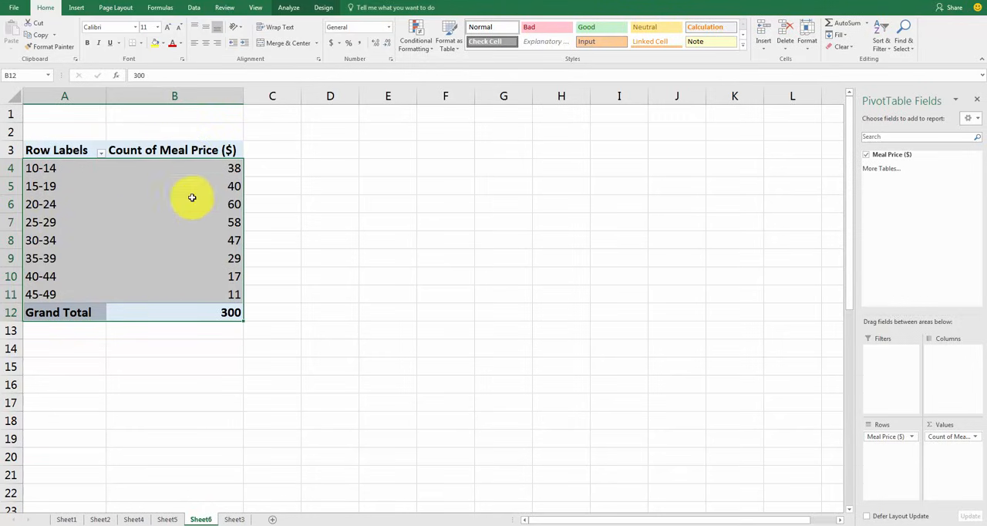
{"action": "mouse_move", "coordinate": [192, 318]}
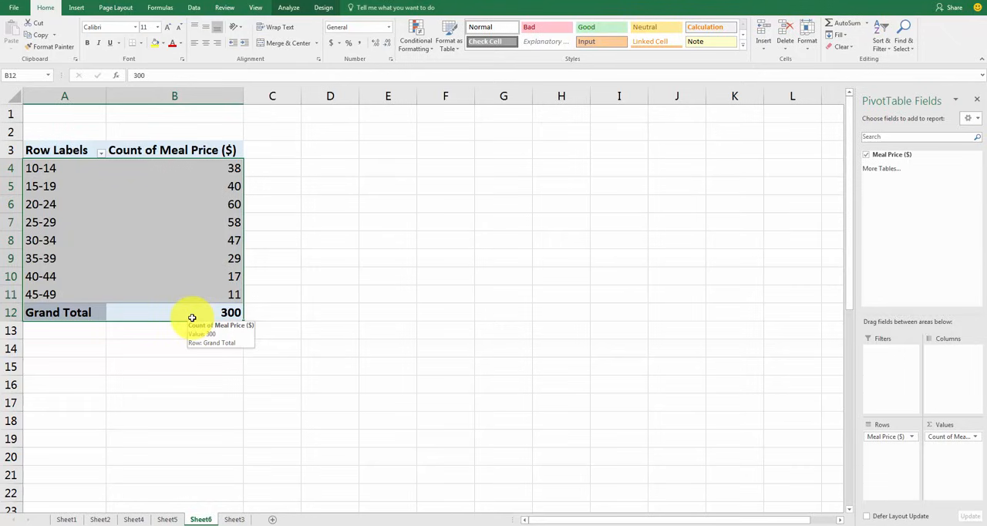
{"action": "key", "text": "ctrl+c"}
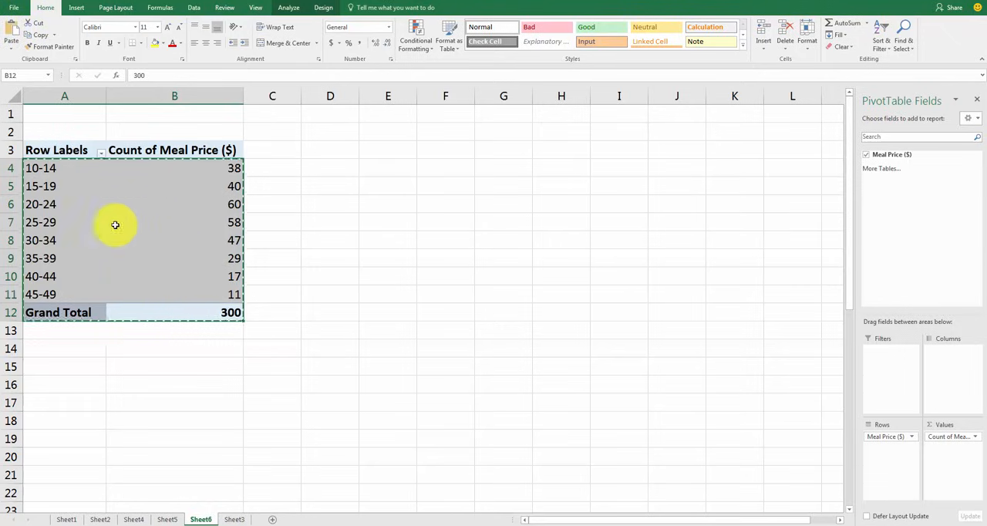
{"action": "right_click", "coordinate": [51, 169]}
{"action": "left_click", "coordinate": [347, 250]}
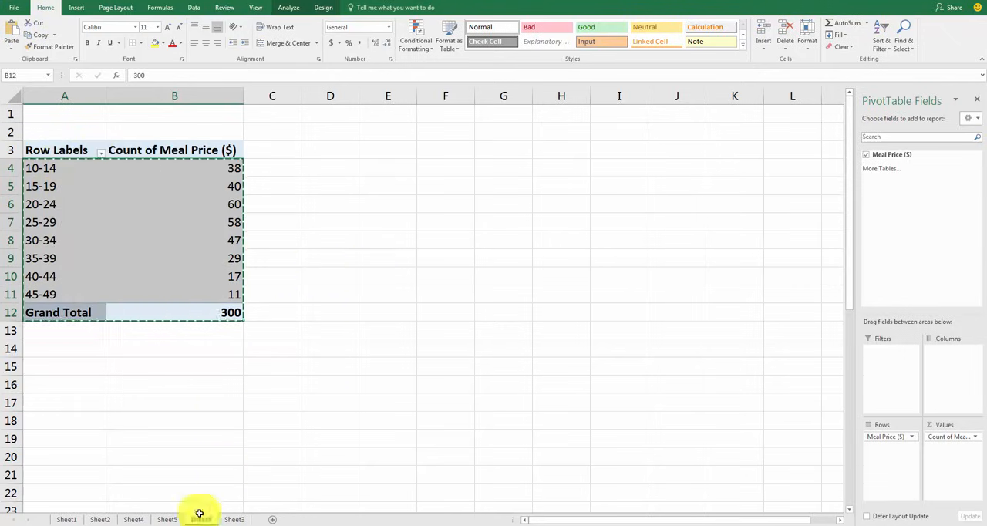
On Sheet3, move the pie chart and the column chart over to about column L to clear space beside the frequency table
{"action": "left_click", "coordinate": [175, 519]}
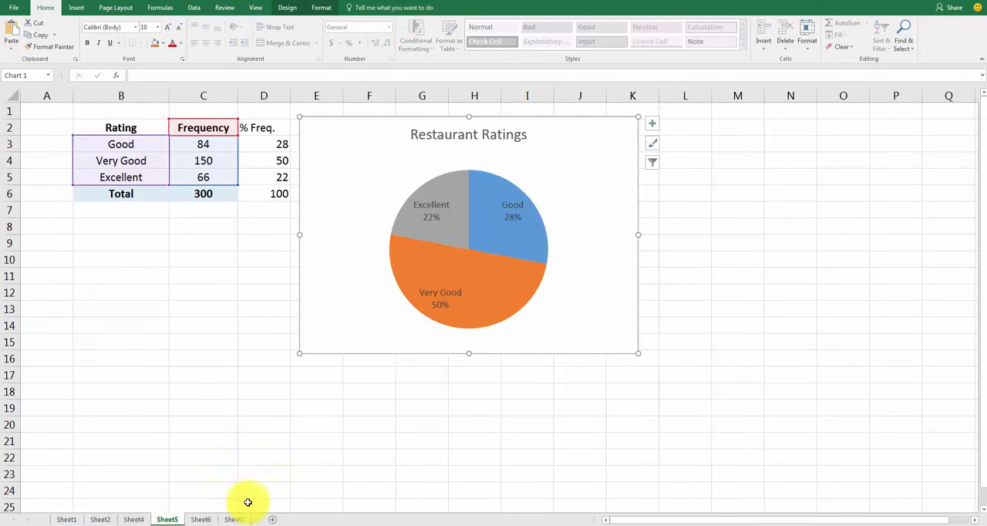
{"action": "left_click", "coordinate": [234, 520]}
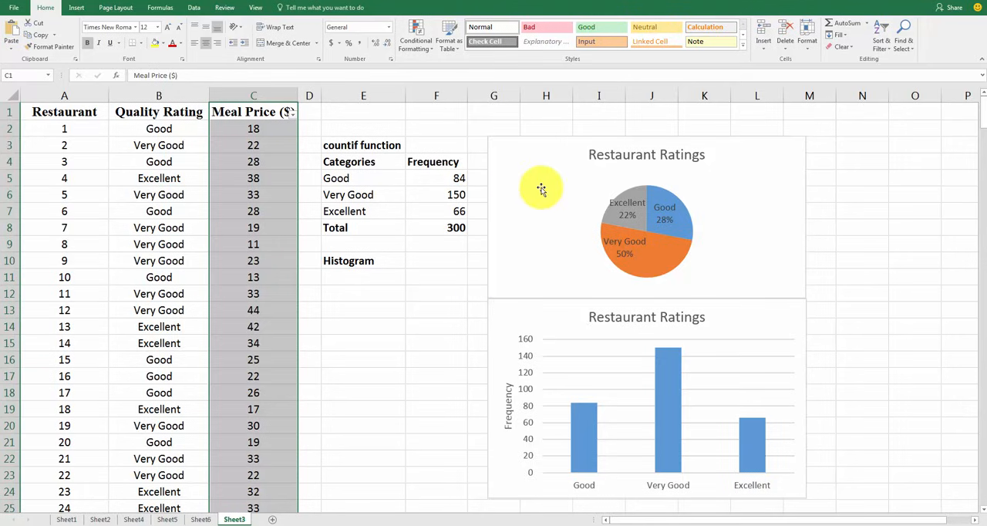
{"action": "left_click_drag", "start_coordinate": [537, 192], "coordinate": [629, 152]}
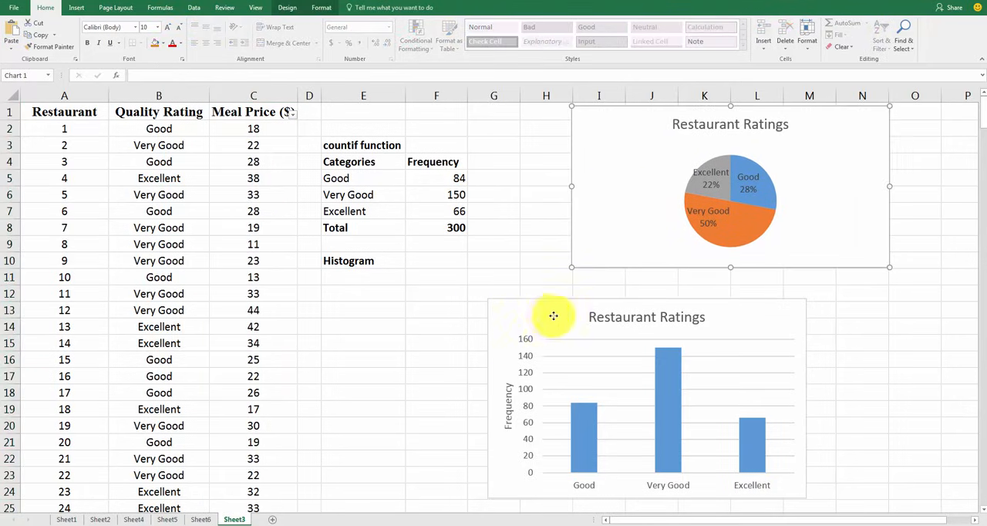
{"action": "left_click_drag", "start_coordinate": [552, 307], "coordinate": [795, 292]}
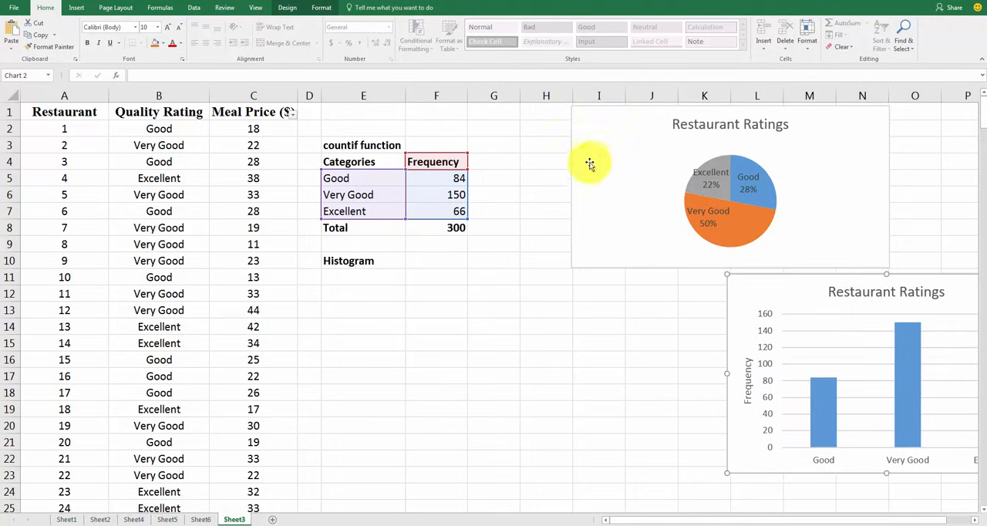
{"action": "left_click_drag", "start_coordinate": [621, 166], "coordinate": [749, 164]}
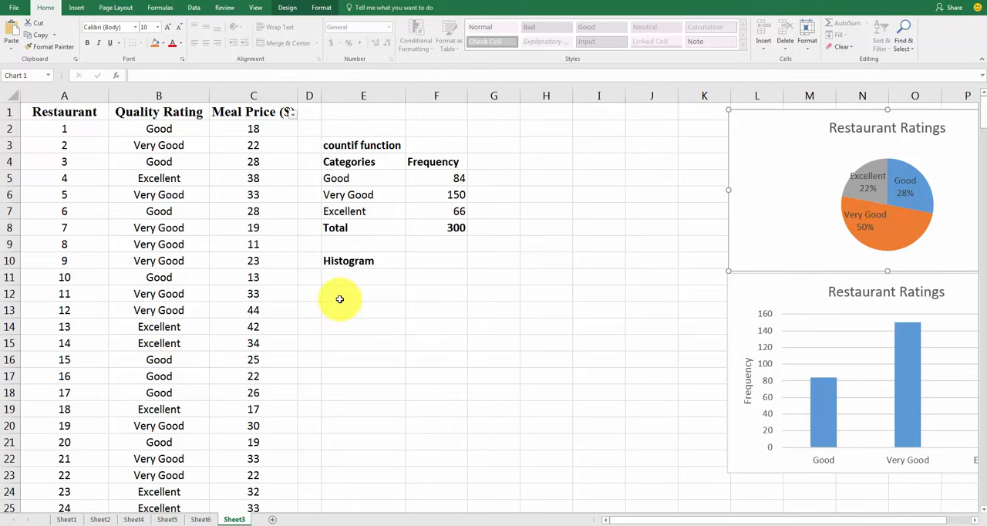
Paste the copied price groups and counts at E12, and move the Histogram label from E10 to H4
{"action": "left_click", "coordinate": [359, 286]}
{"action": "key", "text": "ctrl+v"}
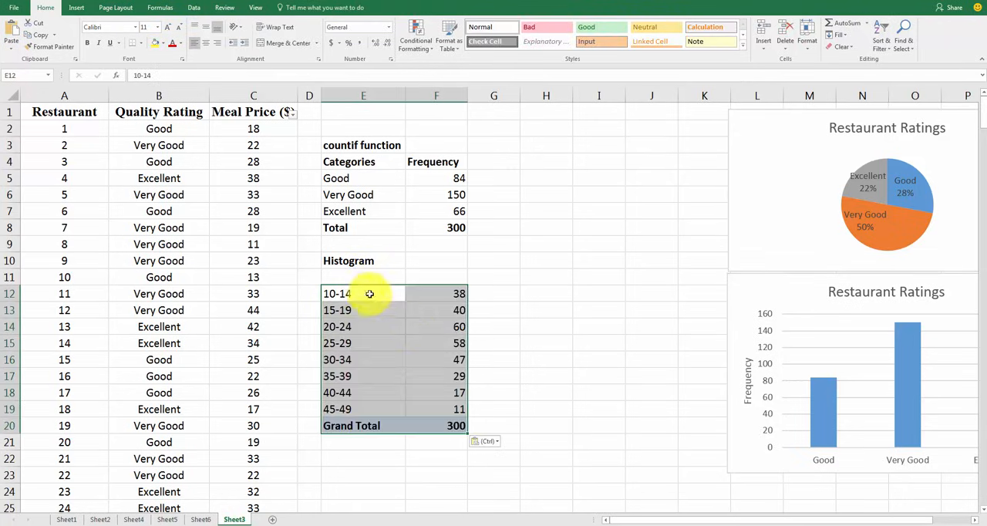
{"action": "left_click", "coordinate": [349, 262]}
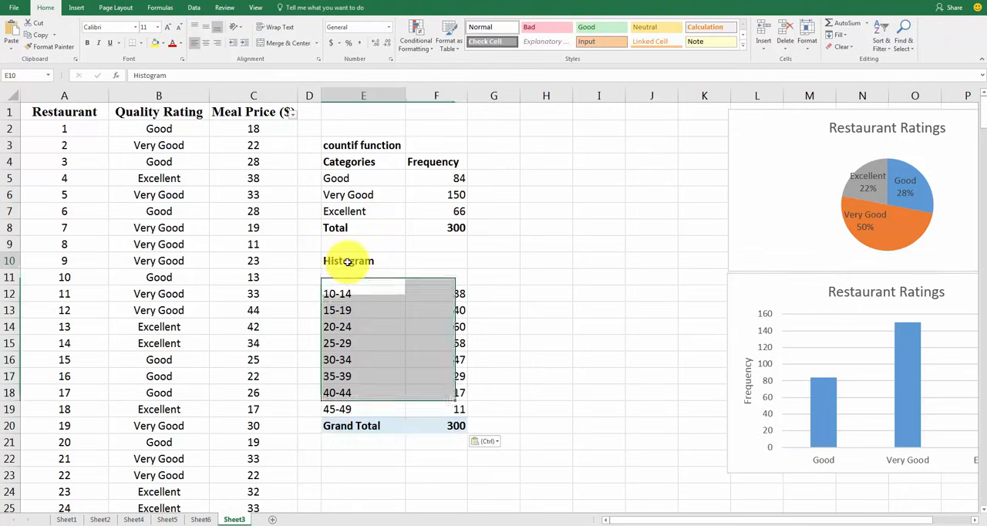
{"action": "left_click_drag", "start_coordinate": [350, 260], "coordinate": [544, 161]}
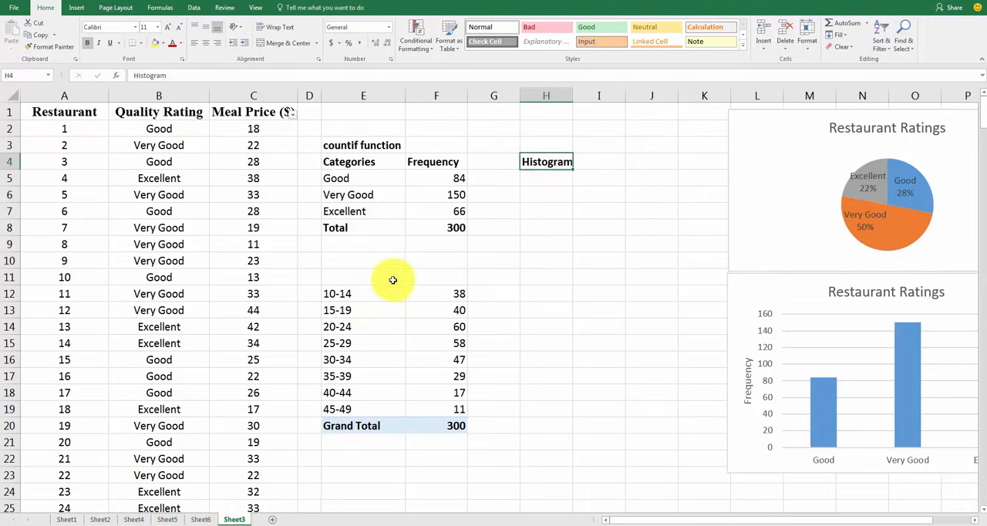
Enter the headings Price Bins in E11 and Frequency in F11 and make both bold
{"action": "left_click", "coordinate": [384, 274]}
{"action": "type", "text": "Price Bins"}
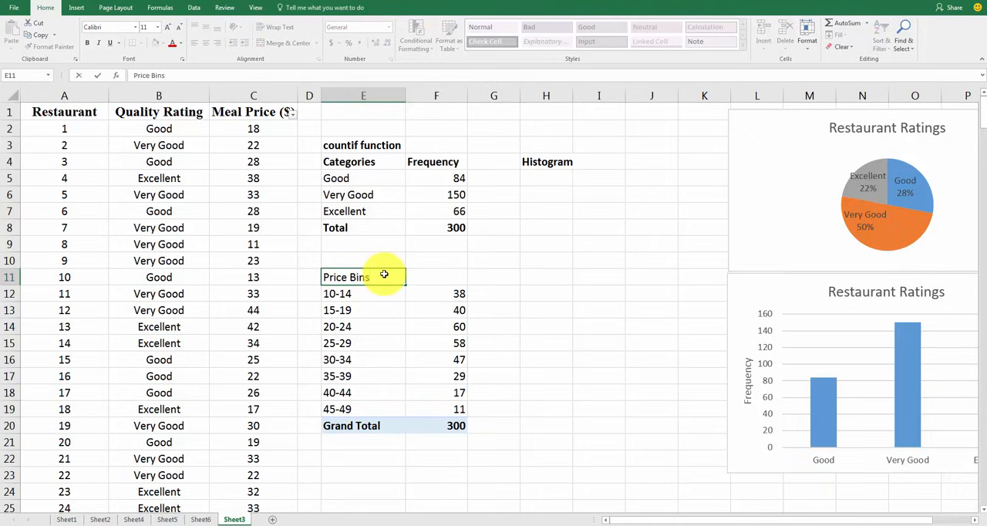
{"action": "key", "text": "Tab"}
{"action": "type", "text": "F"}
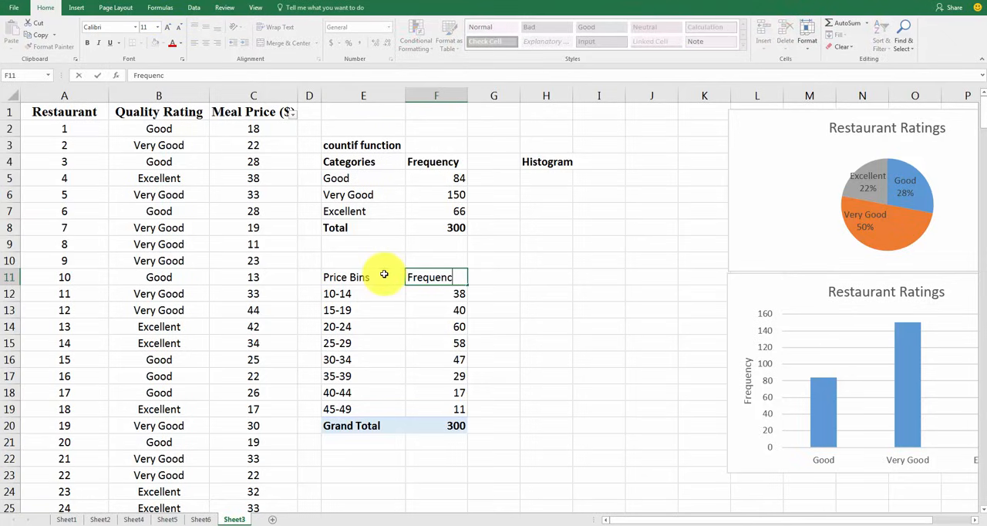
{"action": "type", "text": "requency"}
{"action": "key", "text": "Return"}
{"action": "key", "text": "Up"}
{"action": "key", "text": "shift+Left"}
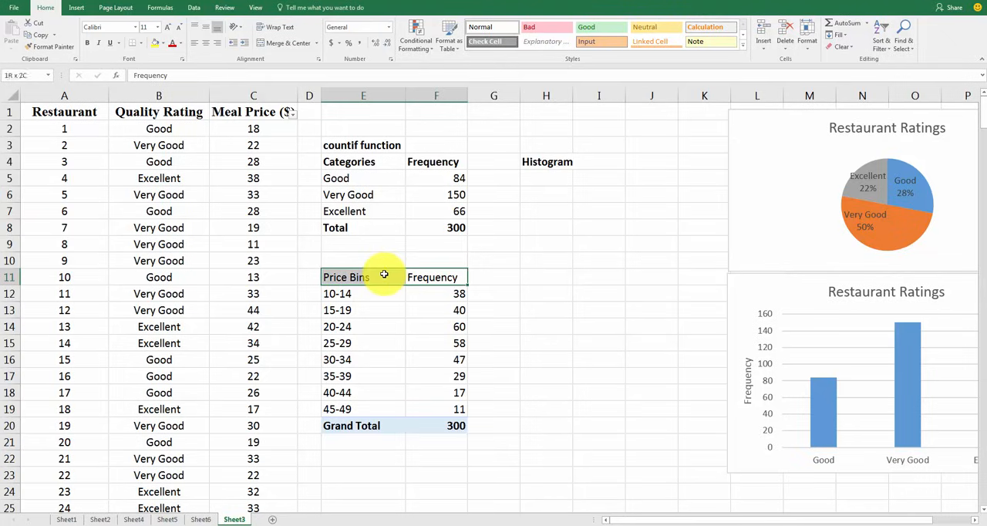
{"action": "key", "text": "ctrl+b"}
{"action": "key", "text": "Down"}
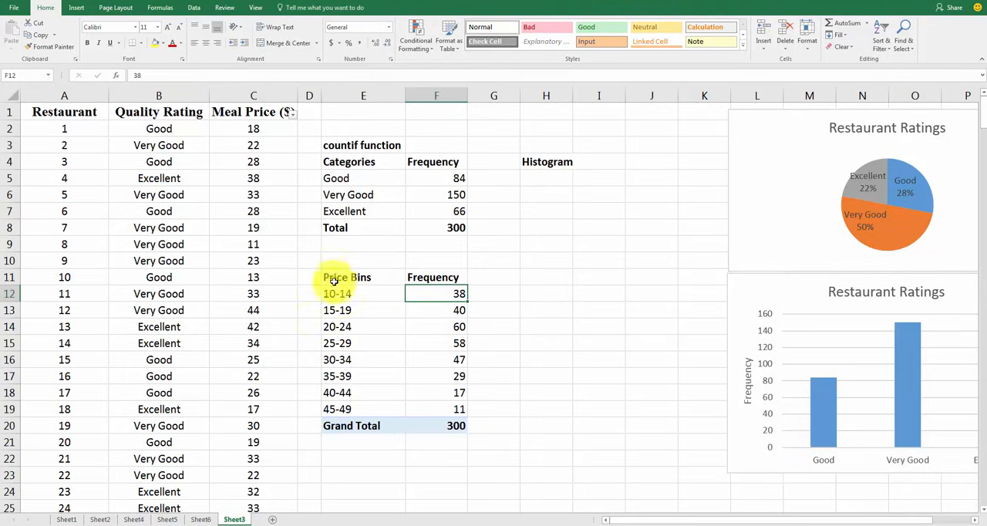
Center the price bins table in E11:F20 and the rating frequencies in F4:F8
{"action": "left_click_drag", "start_coordinate": [334, 281], "coordinate": [425, 424]}
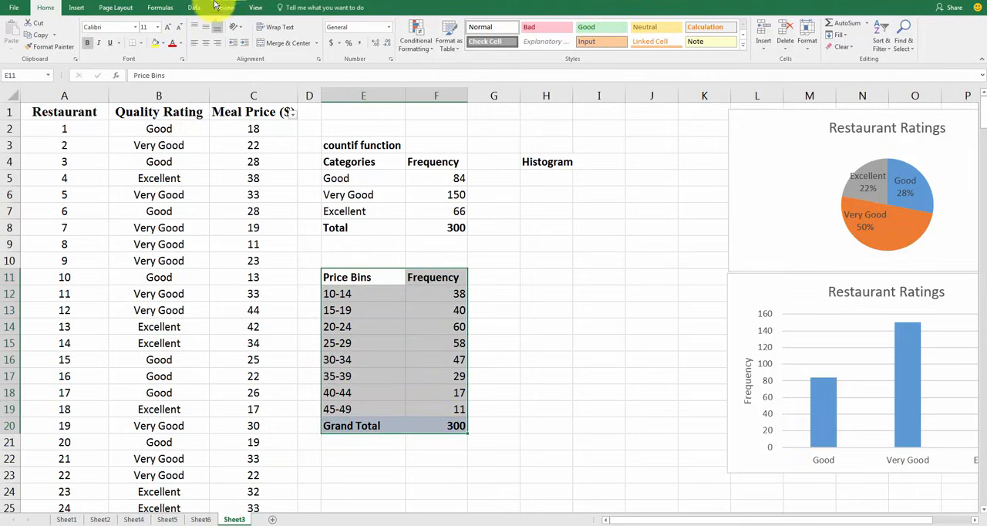
{"action": "left_click", "coordinate": [516, 399]}
{"action": "left_click_drag", "start_coordinate": [348, 163], "coordinate": [431, 229]}
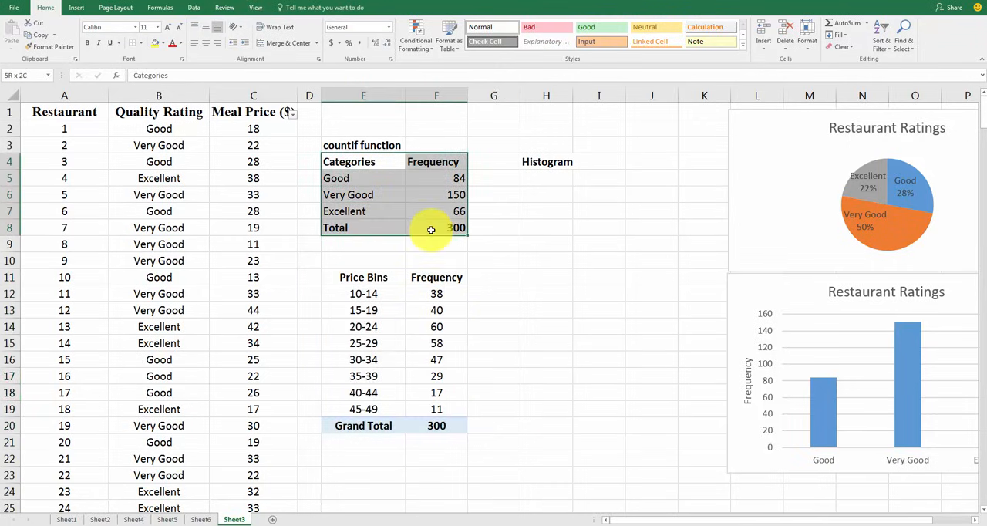
{"action": "left_click_drag", "start_coordinate": [429, 163], "coordinate": [440, 232]}
{"action": "left_click", "coordinate": [206, 43]}
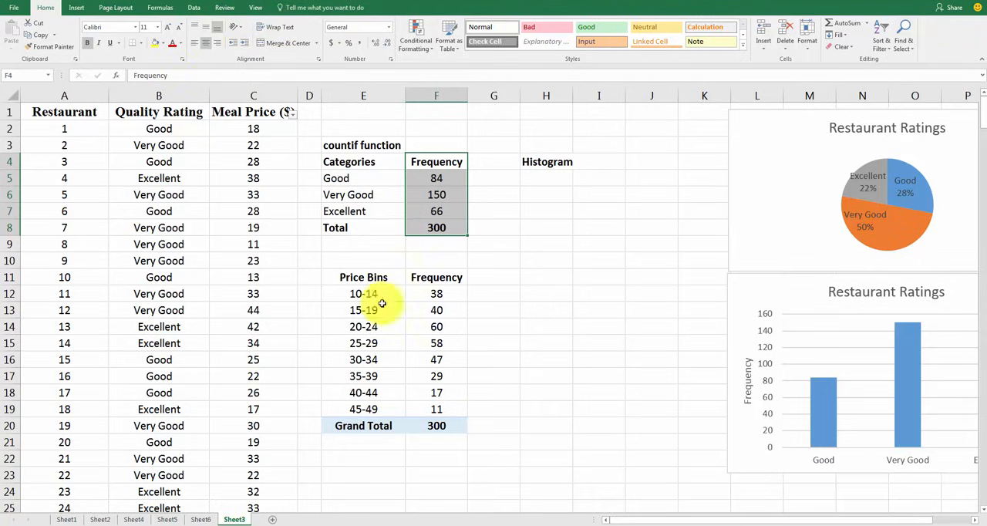
{"action": "left_click", "coordinate": [493, 228]}
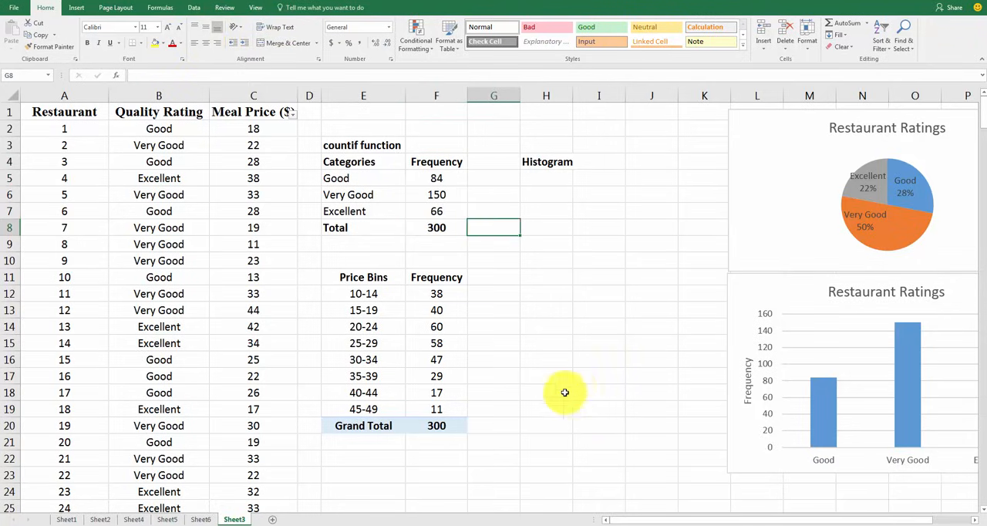
Shorten the Grand Total label in E20 to Total
{"action": "left_click", "coordinate": [353, 426]}
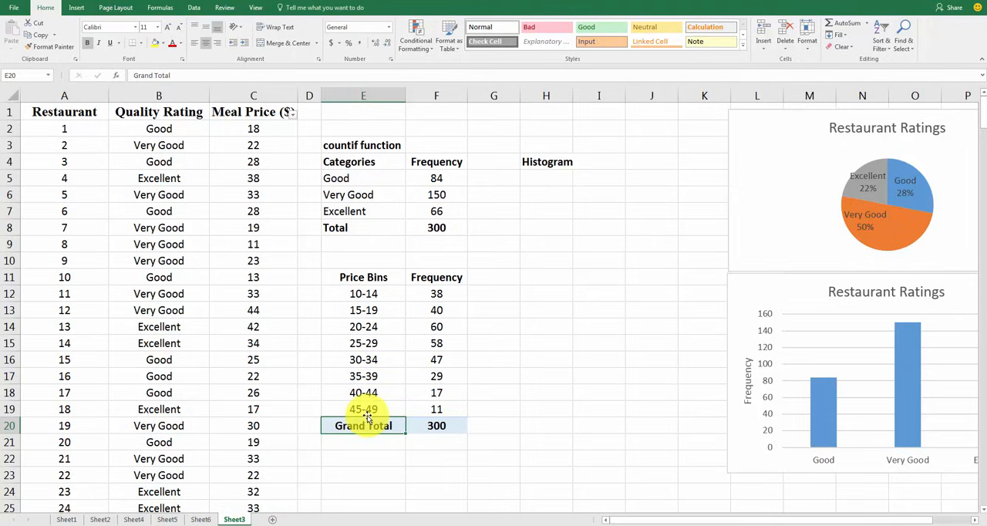
{"action": "key", "text": "F2"}
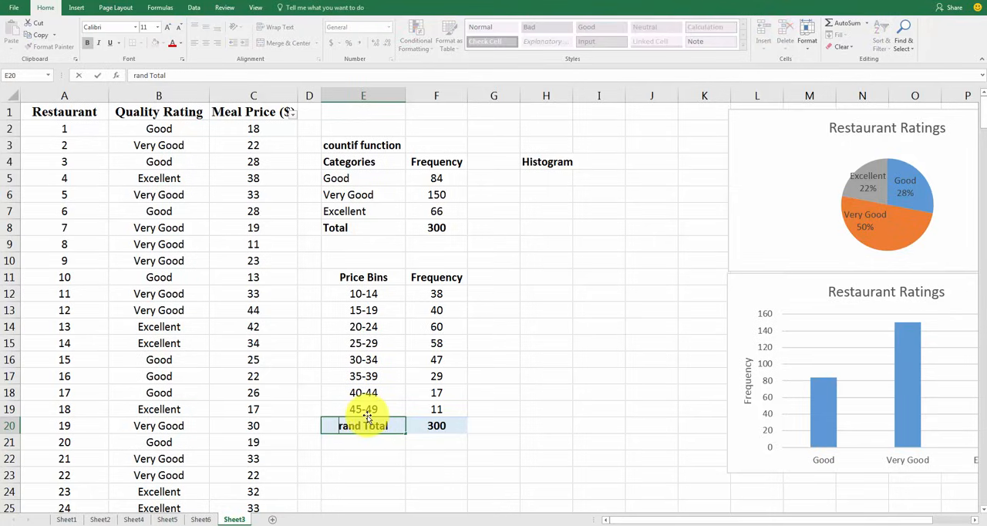
{"action": "key", "text": "Return"}
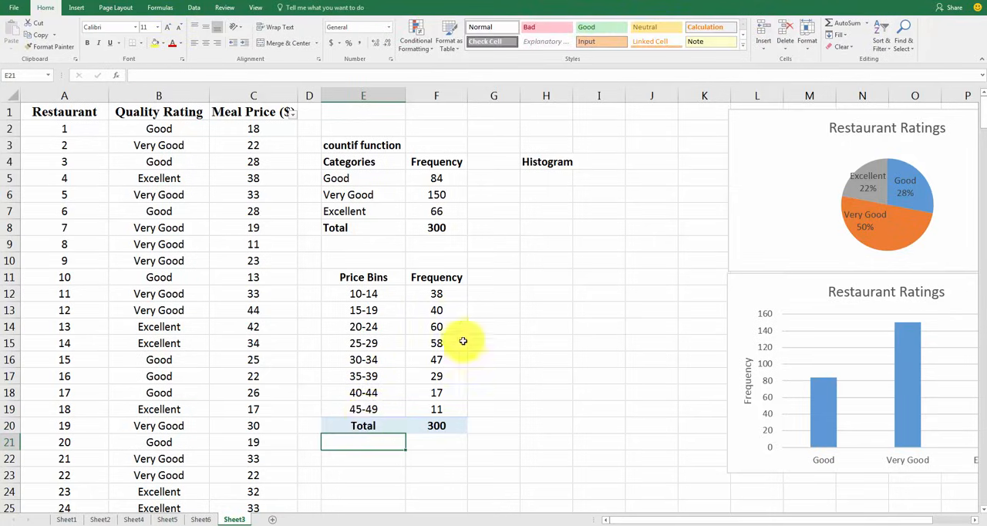
{"action": "left_click", "coordinate": [526, 309]}
{"action": "left_click", "coordinate": [444, 420]}
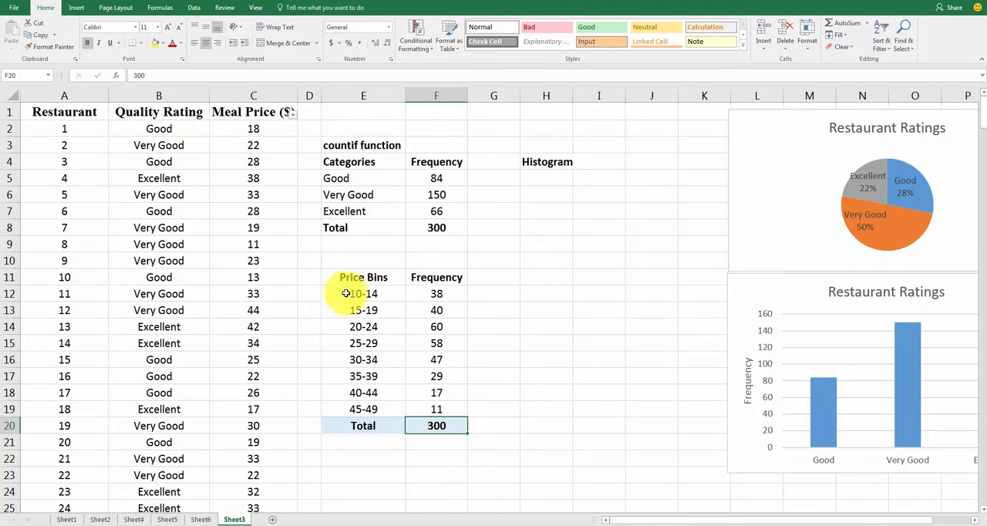
Insert a 2-D clustered column chart of the price bins in E11:F19, excluding the total, and move it just below the rating table
{"action": "left_click_drag", "start_coordinate": [341, 276], "coordinate": [433, 415]}
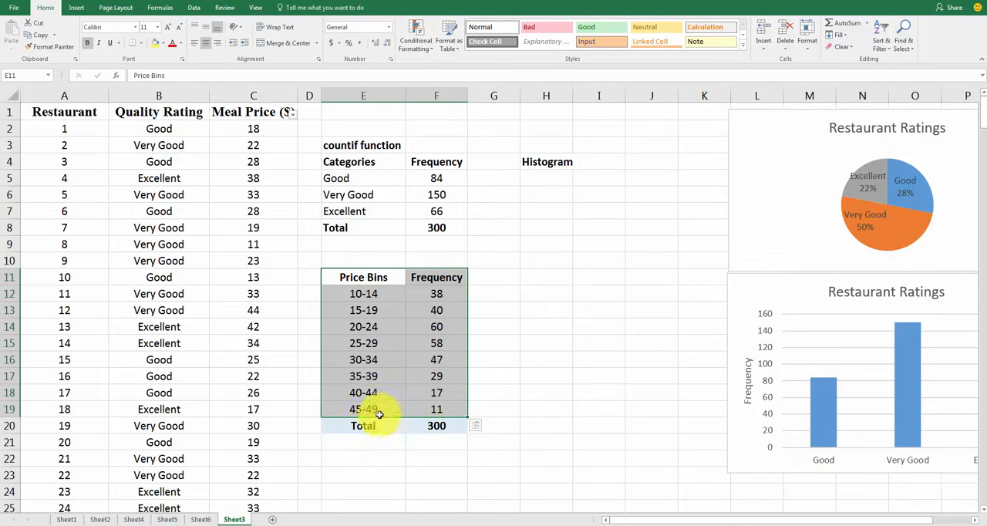
{"action": "left_click", "coordinate": [75, 9]}
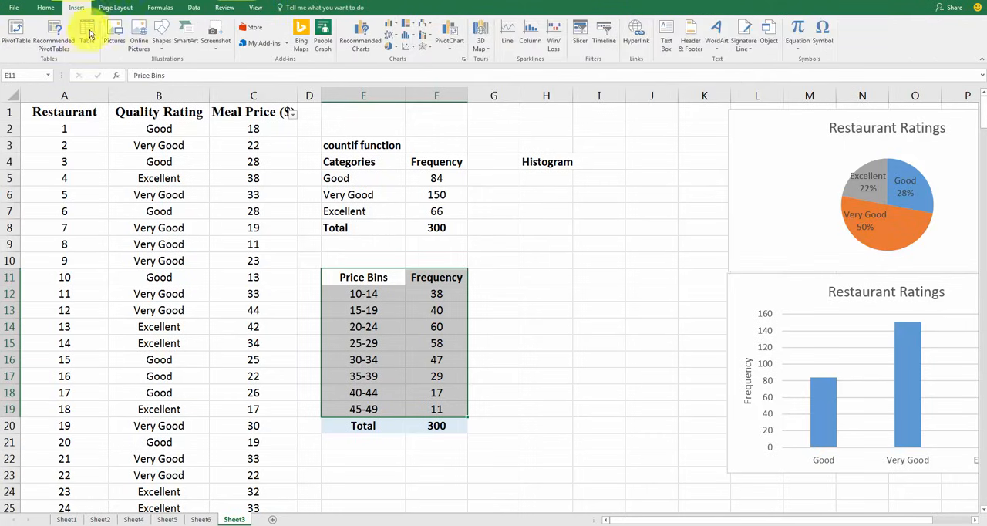
{"action": "left_click", "coordinate": [389, 25]}
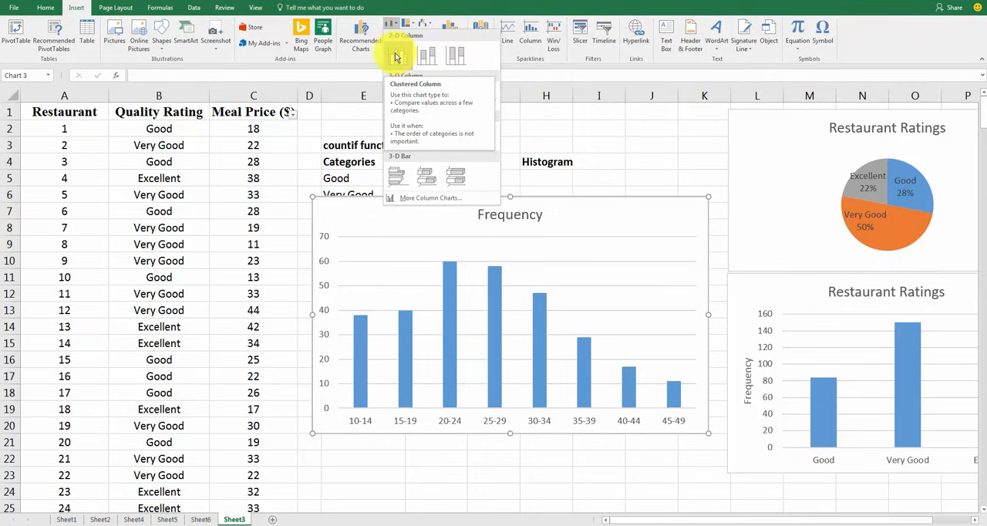
{"action": "left_click", "coordinate": [396, 56]}
{"action": "left_click", "coordinate": [482, 460]}
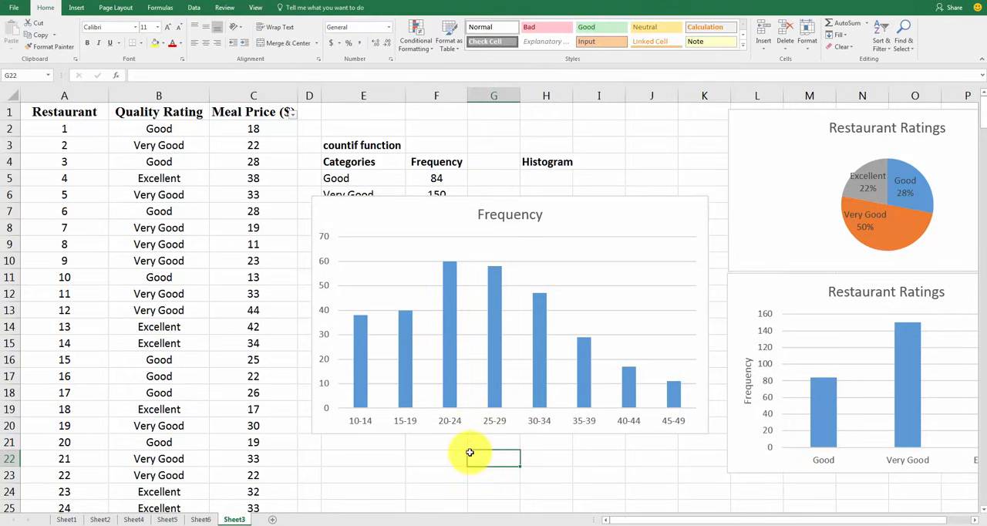
{"action": "left_click_drag", "start_coordinate": [429, 224], "coordinate": [423, 267]}
Increase the font size of the Histogram label in H4 to 18
{"action": "left_click", "coordinate": [540, 161]}
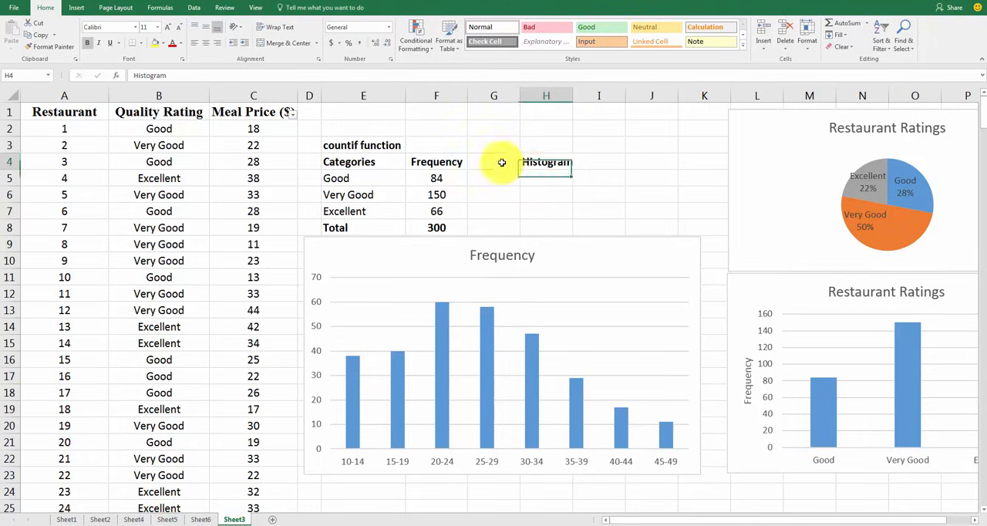
{"action": "left_click", "coordinate": [167, 27]}
{"action": "left_click", "coordinate": [167, 27]}
{"action": "left_click", "coordinate": [167, 27]}
{"action": "left_click", "coordinate": [168, 27]}
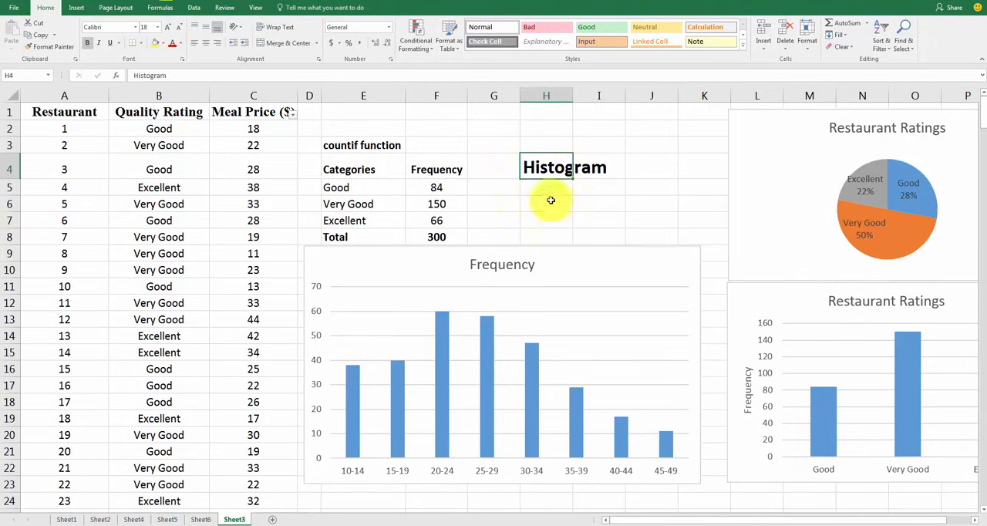
Move the Frequency chart off the price bins table to the empty cells beside it, below the Histogram label
{"action": "key", "text": "Return"}
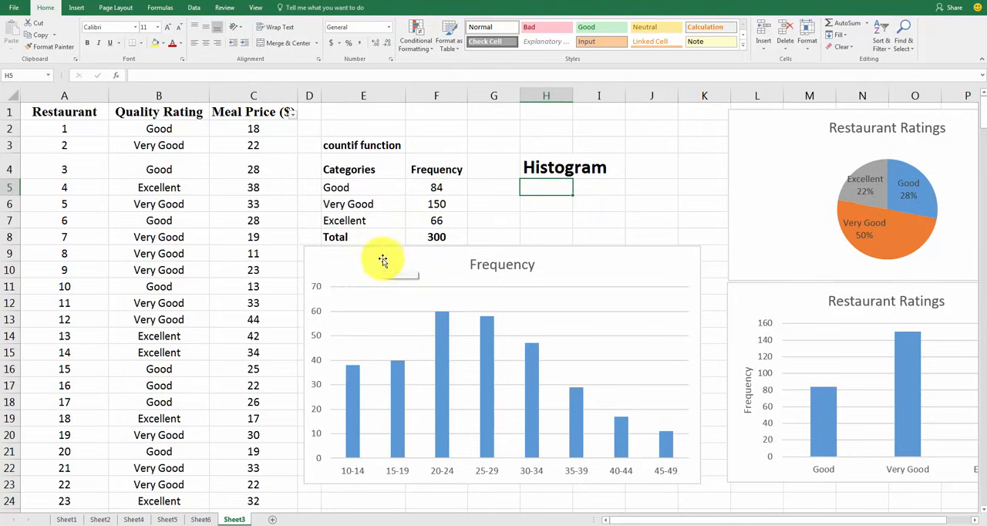
{"action": "left_click_drag", "start_coordinate": [381, 263], "coordinate": [549, 223]}
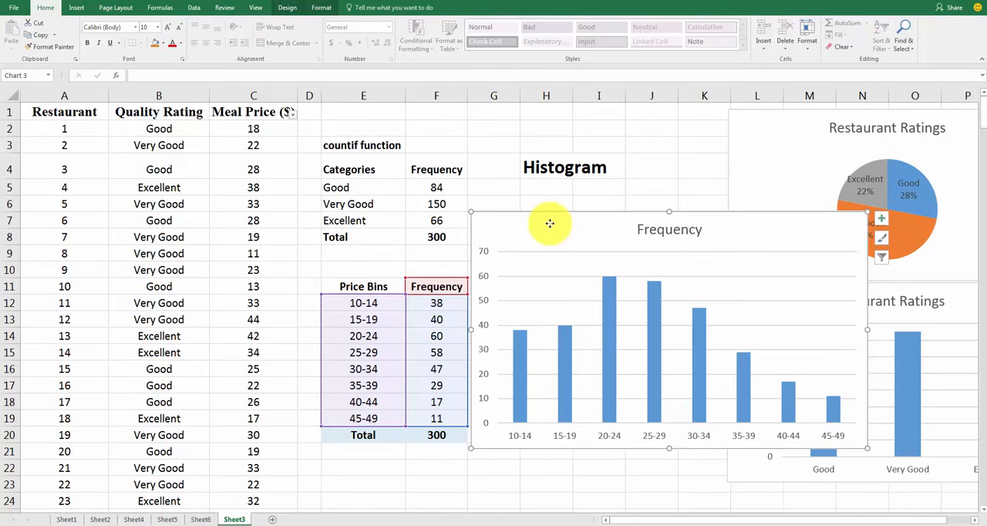
{"action": "left_click", "coordinate": [569, 168]}
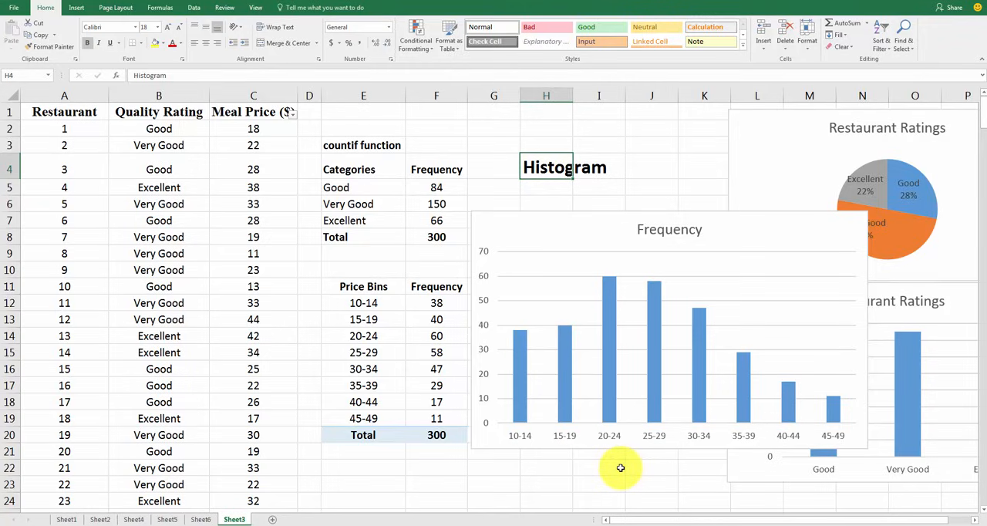
{"action": "mouse_move", "coordinate": [524, 359]}
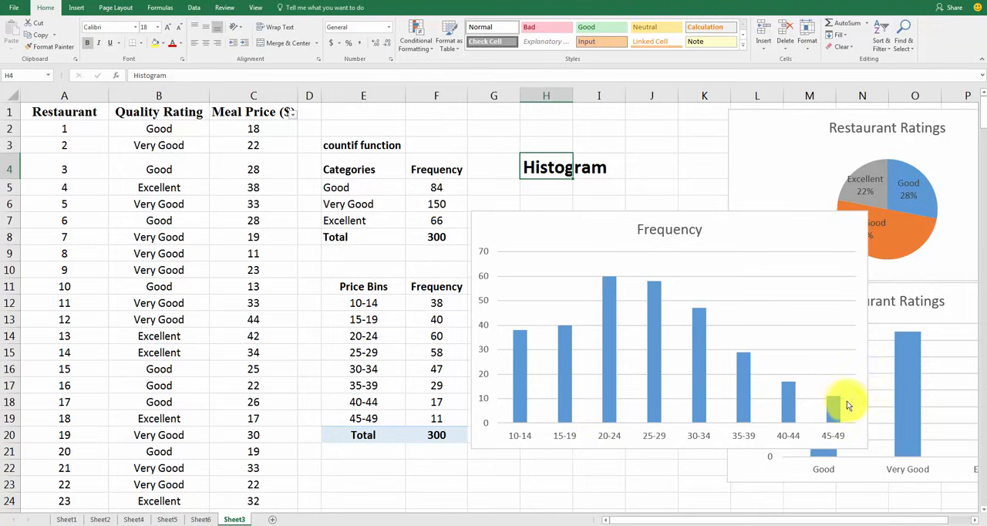
Compare the Frequency chart side by side with the Restaurant Ratings column chart, and return both charts to their places
{"action": "left_click_drag", "start_coordinate": [716, 235], "coordinate": [443, 241]}
{"action": "left_click_drag", "start_coordinate": [799, 306], "coordinate": [666, 241]}
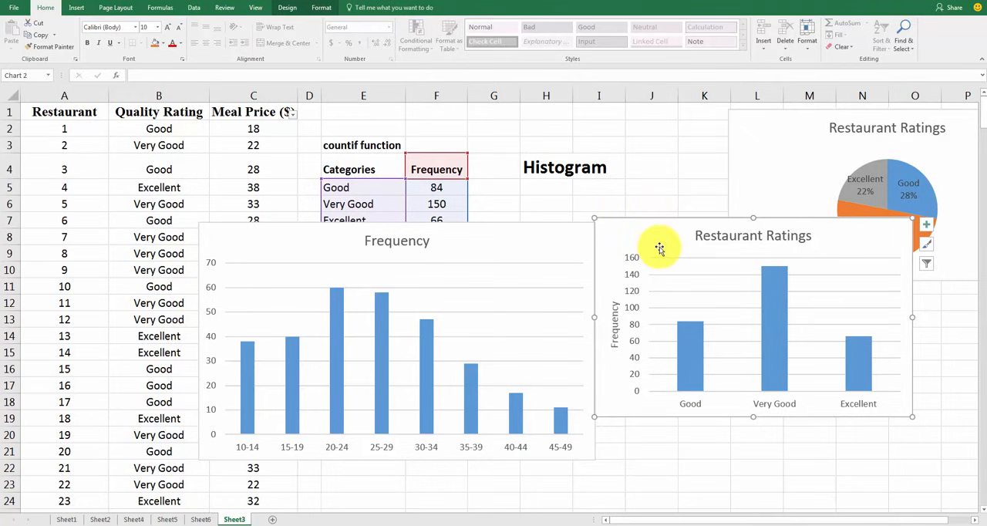
{"action": "left_click_drag", "start_coordinate": [659, 248], "coordinate": [798, 314]}
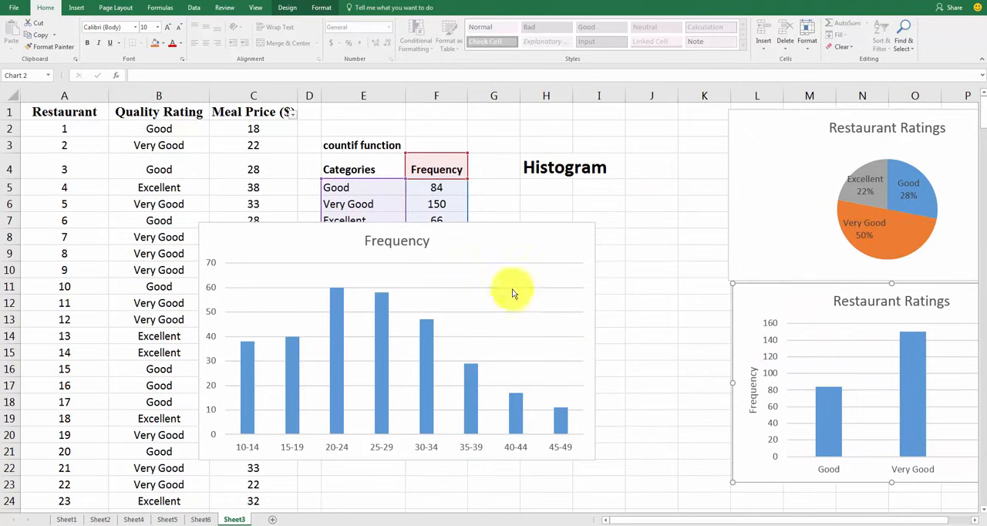
{"action": "left_click_drag", "start_coordinate": [486, 243], "coordinate": [753, 235]}
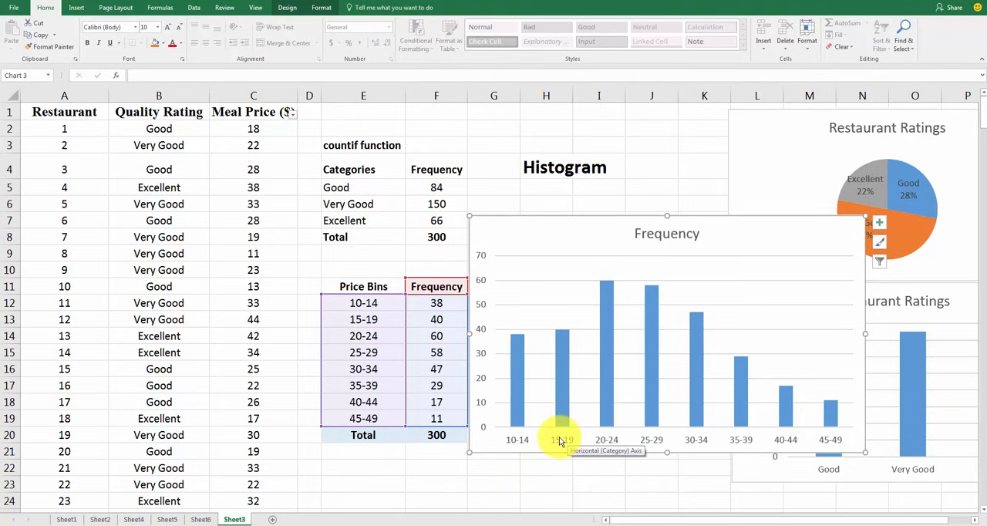
{"action": "left_click_drag", "start_coordinate": [238, 147], "coordinate": [225, 364]}
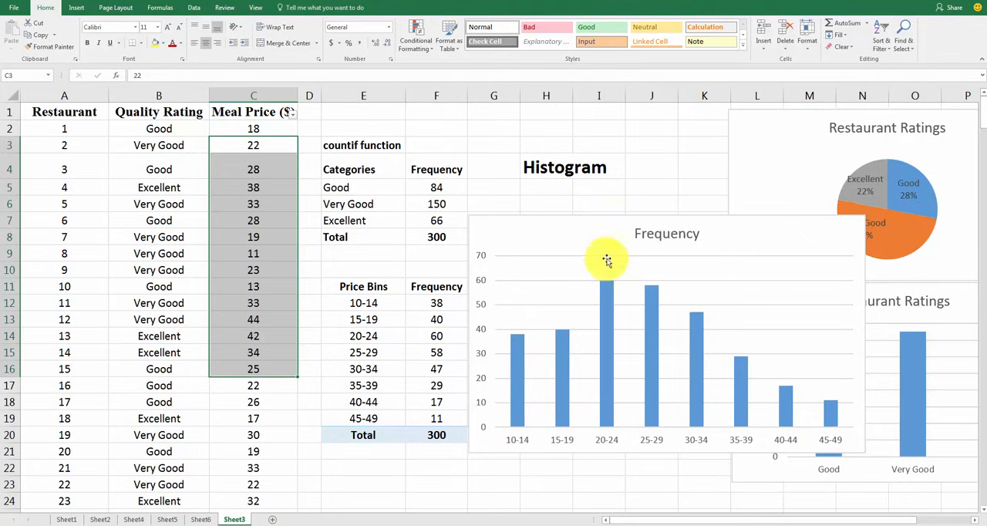
Set the gap width of the Frequency chart's data series to 0%
{"action": "mouse_move", "coordinate": [607, 299]}
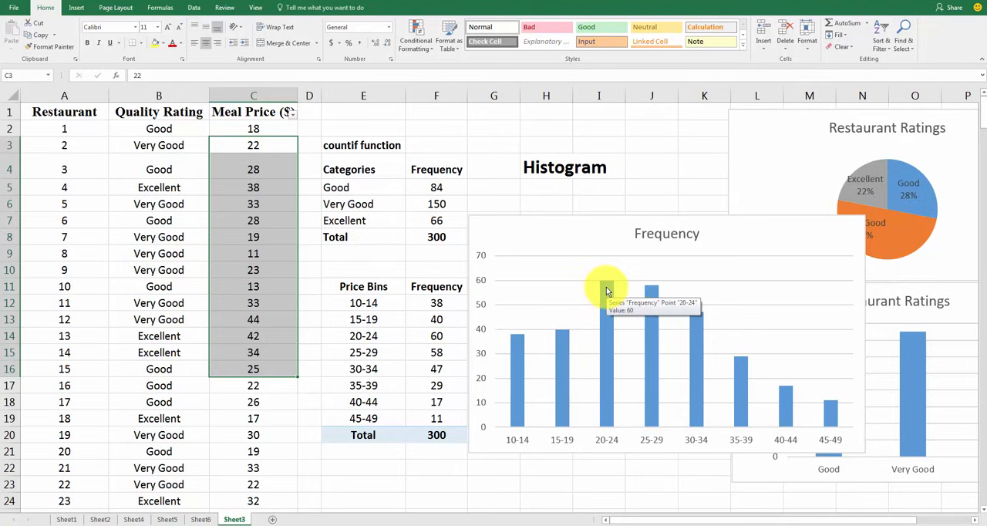
{"action": "right_click", "coordinate": [607, 290]}
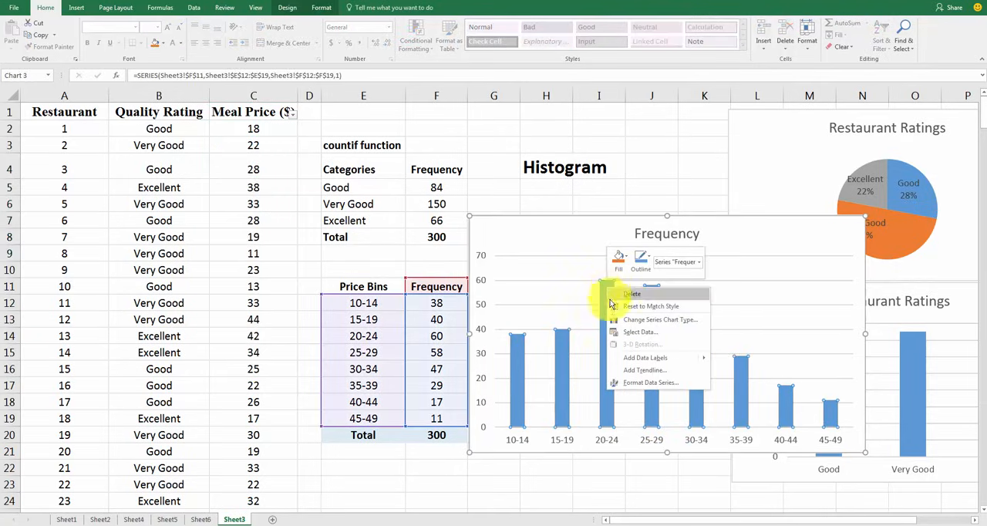
{"action": "left_click", "coordinate": [638, 383]}
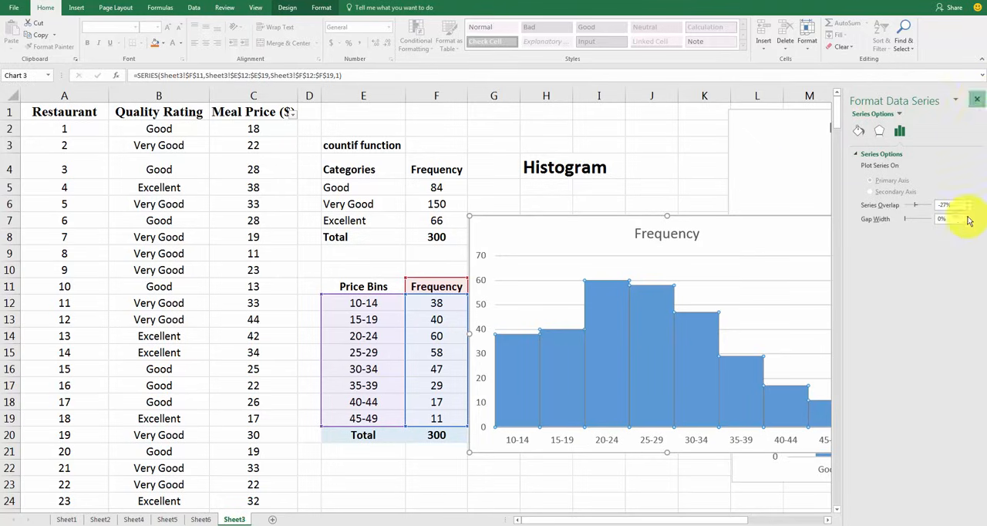
{"action": "left_click", "coordinate": [980, 100]}
{"action": "left_click", "coordinate": [622, 483]}
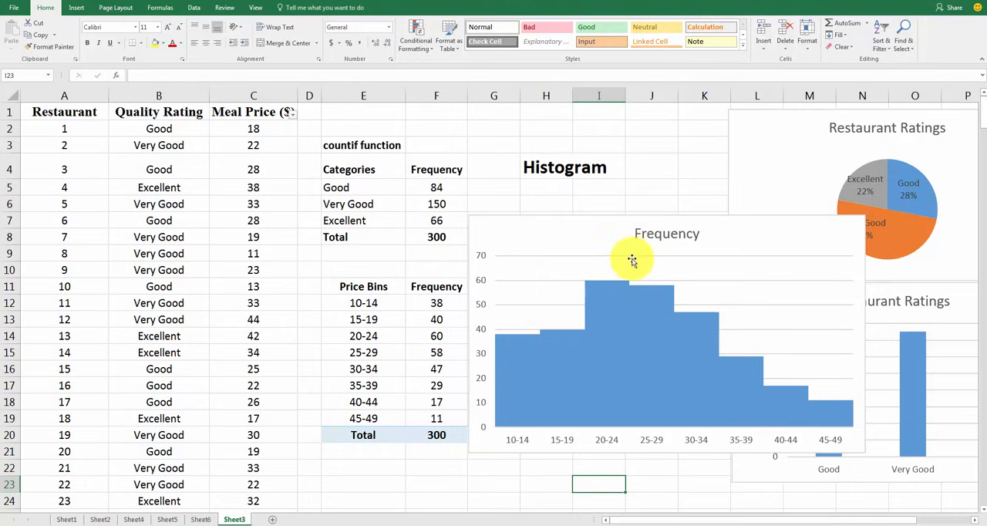
Compare the gapless Frequency chart with the Restaurant Ratings column chart side by side, and move both back beside the tables
{"action": "left_click_drag", "start_coordinate": [605, 233], "coordinate": [372, 199]}
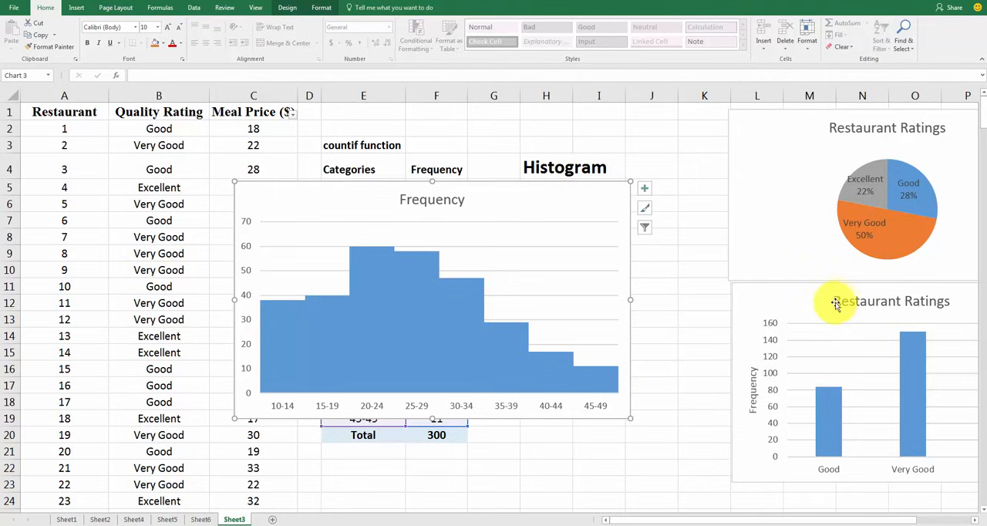
{"action": "left_click_drag", "start_coordinate": [818, 302], "coordinate": [774, 180]}
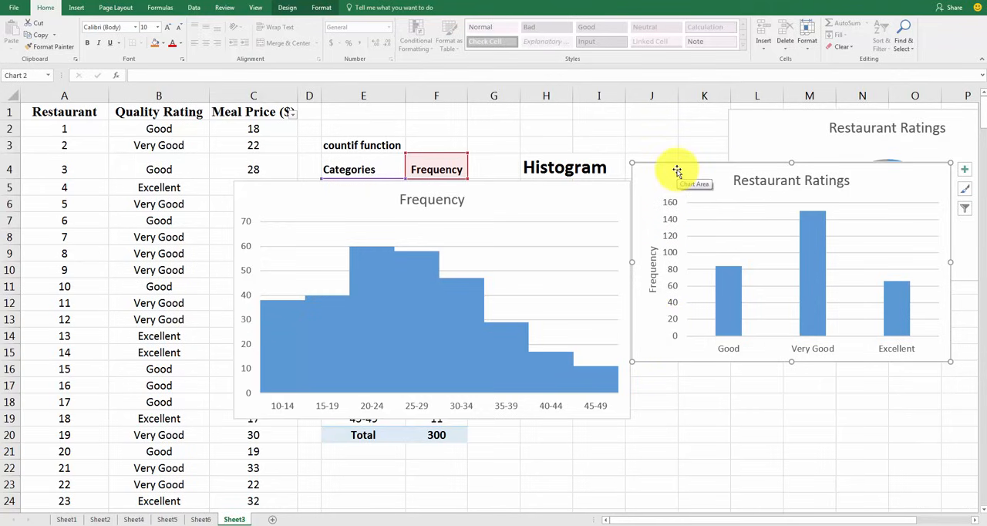
{"action": "left_click_drag", "start_coordinate": [684, 174], "coordinate": [806, 318]}
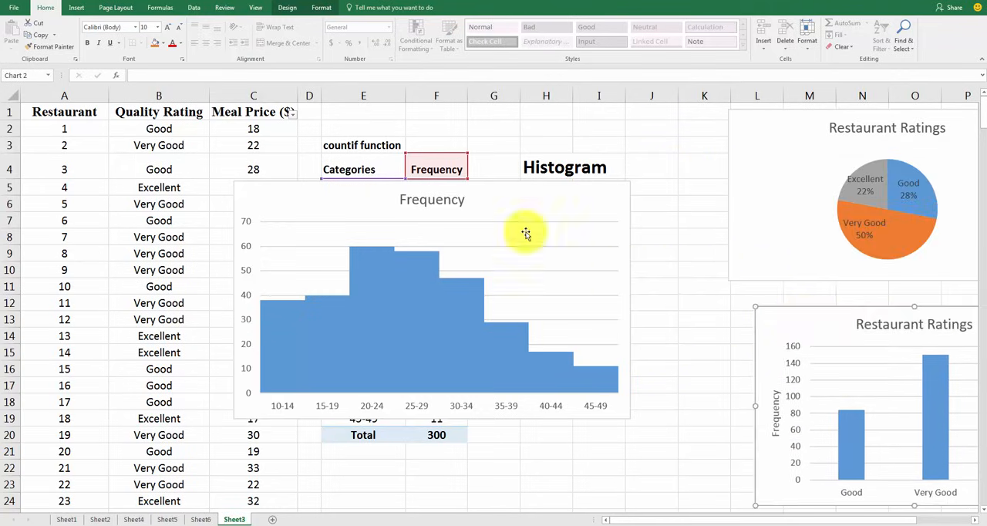
{"action": "left_click_drag", "start_coordinate": [485, 197], "coordinate": [727, 235]}
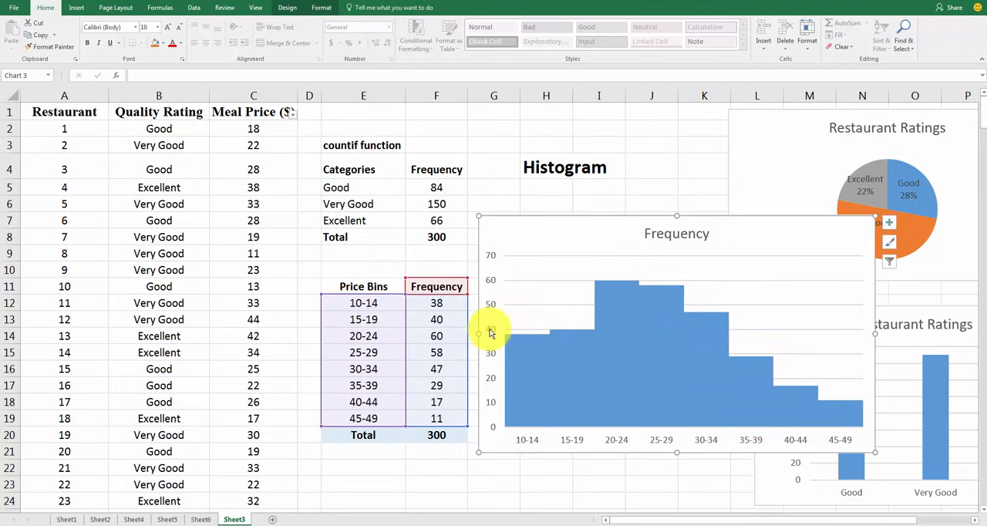
Change the title of the Frequency chart to Meal Price Histogram
{"action": "left_click", "coordinate": [491, 332]}
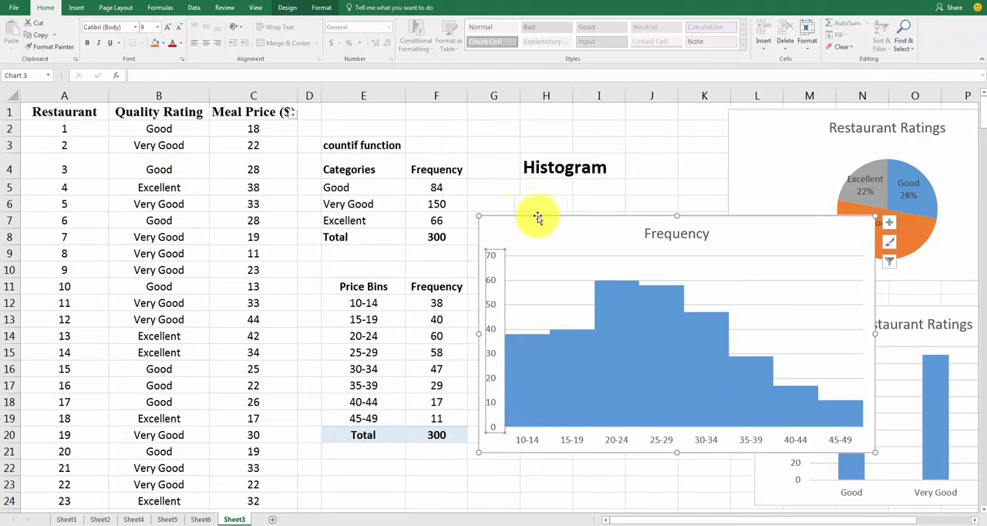
{"action": "left_click", "coordinate": [668, 238]}
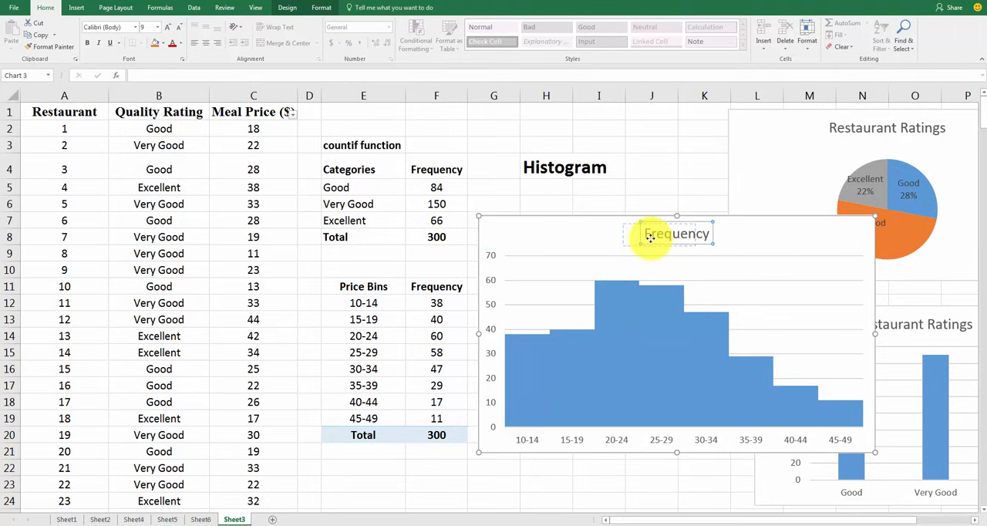
{"action": "left_click_drag", "start_coordinate": [650, 238], "coordinate": [650, 238]}
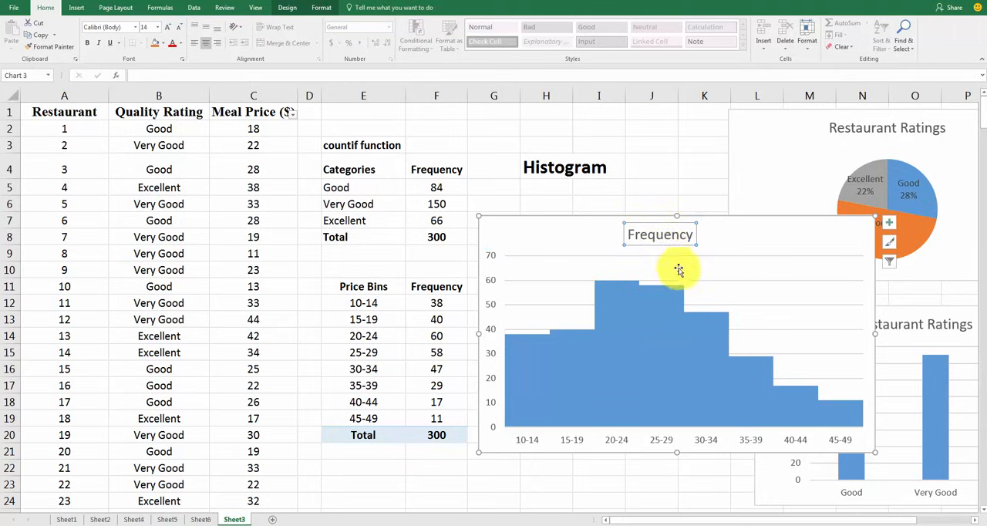
{"action": "double_click", "coordinate": [664, 233]}
{"action": "left_click", "coordinate": [664, 234]}
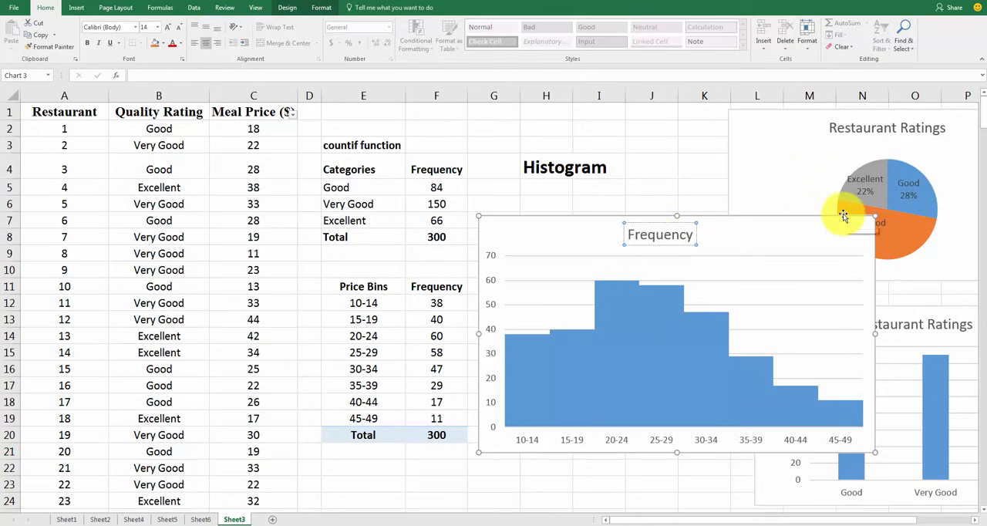
{"action": "key", "text": "BackSpace"}
{"action": "key", "text": "BackSpace"}
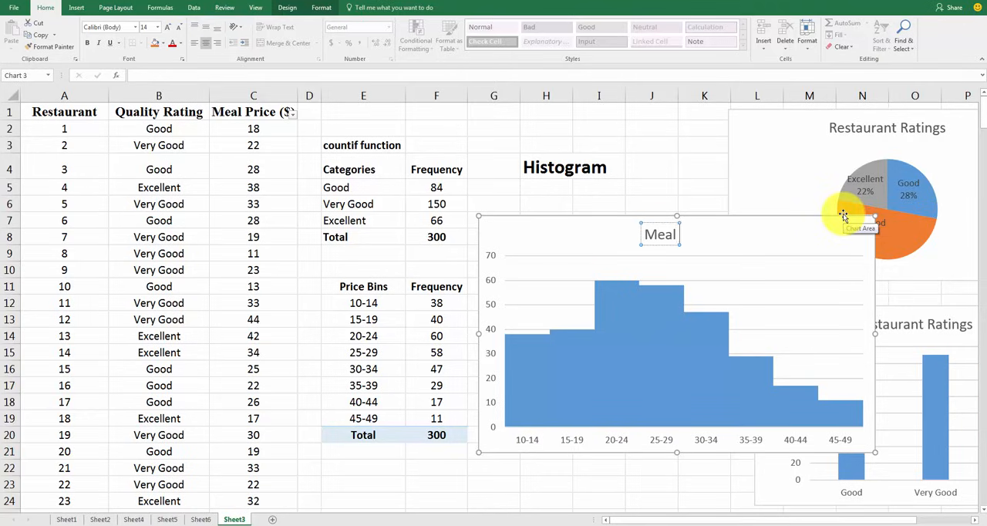
{"action": "type", "text": "ice His"}
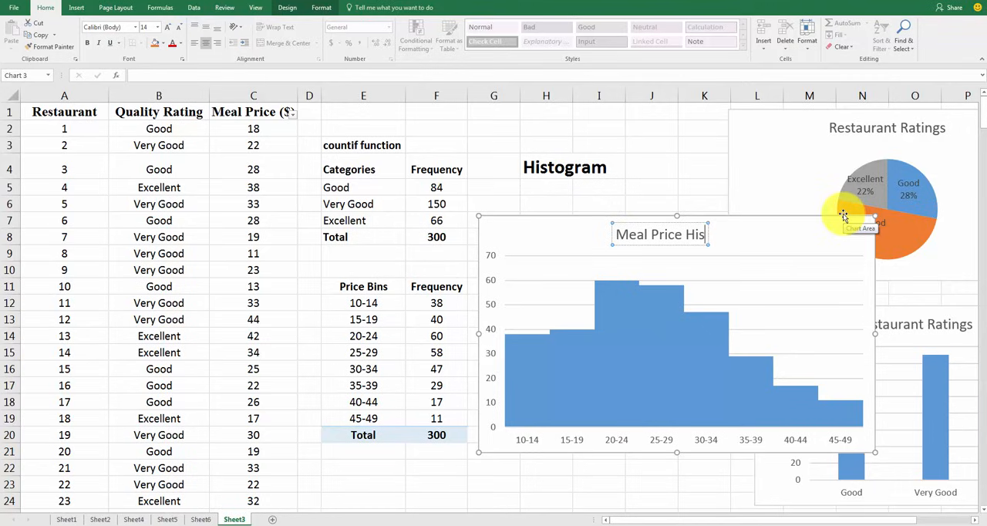
{"action": "type", "text": "togram"}
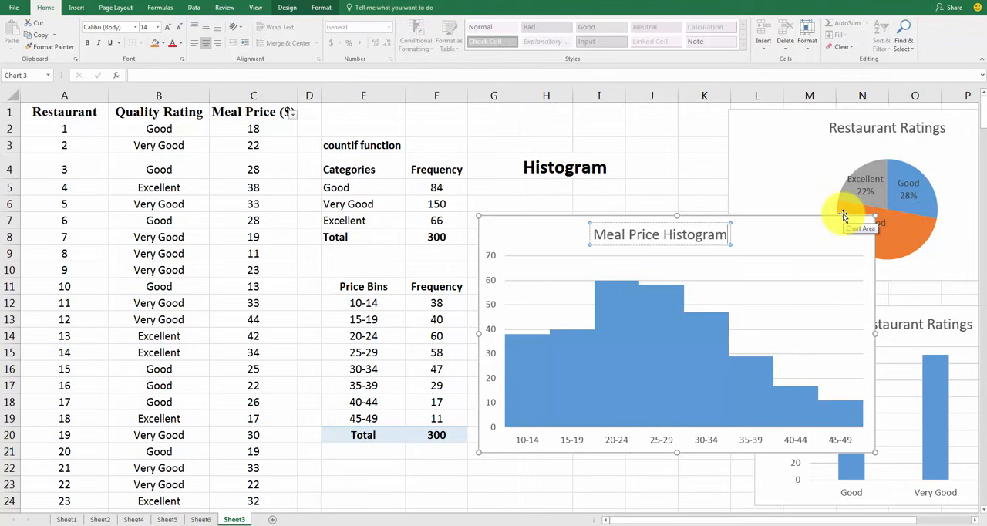
{"action": "left_click", "coordinate": [587, 203]}
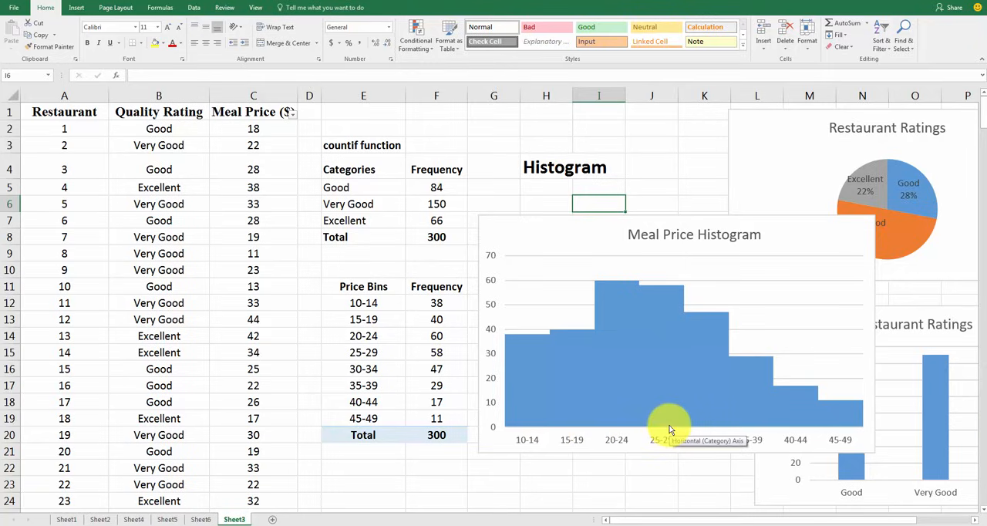
Add a primary vertical axis title reading Frequency to the Meal Price Histogram chart
{"action": "left_click", "coordinate": [493, 284]}
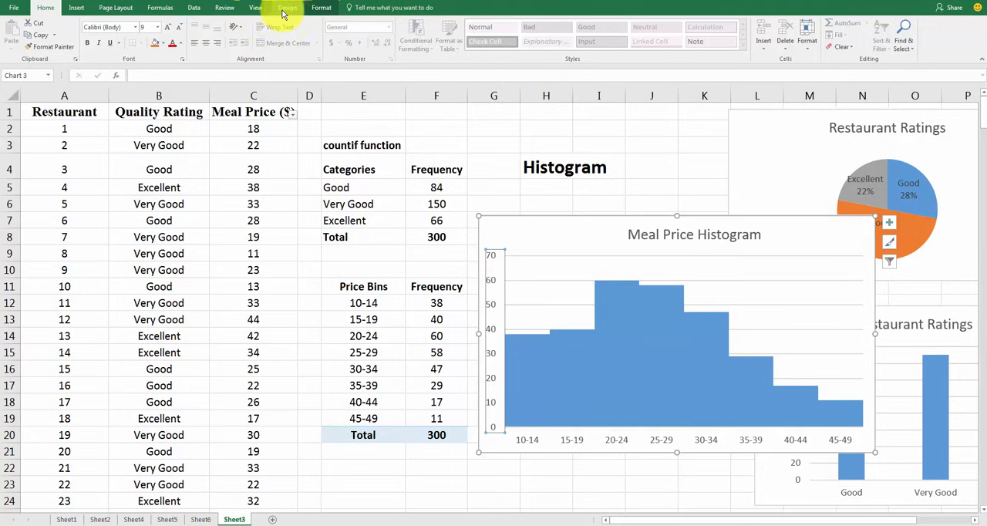
{"action": "left_click", "coordinate": [580, 236]}
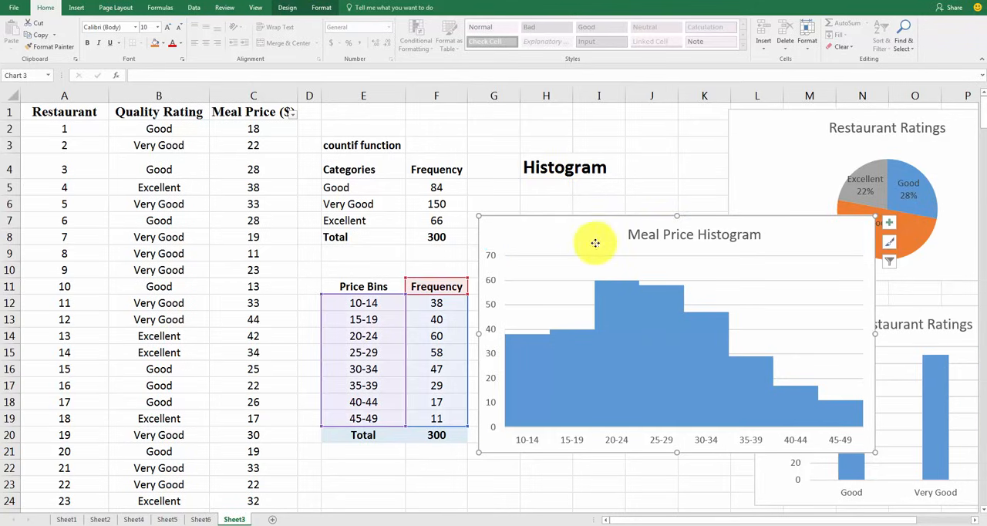
{"action": "left_click", "coordinate": [287, 9]}
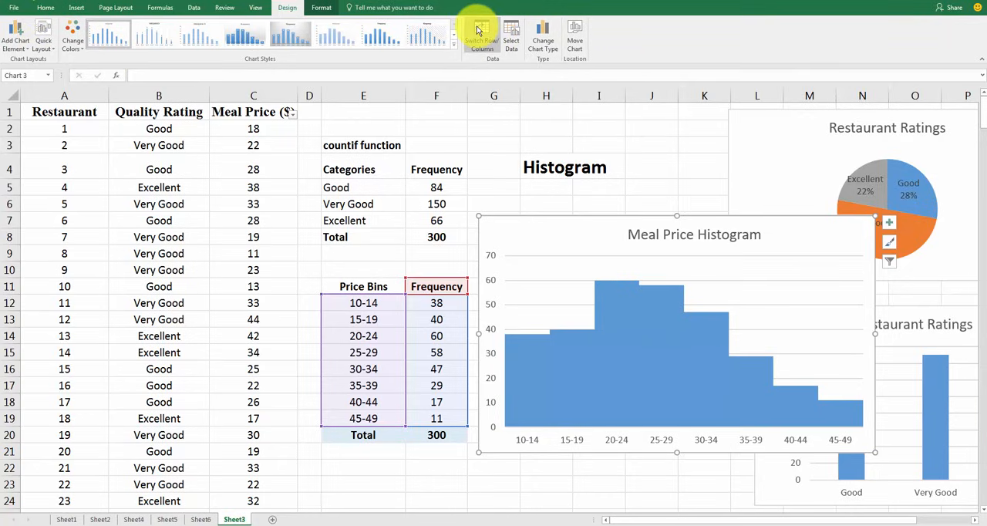
{"action": "left_click", "coordinate": [18, 44]}
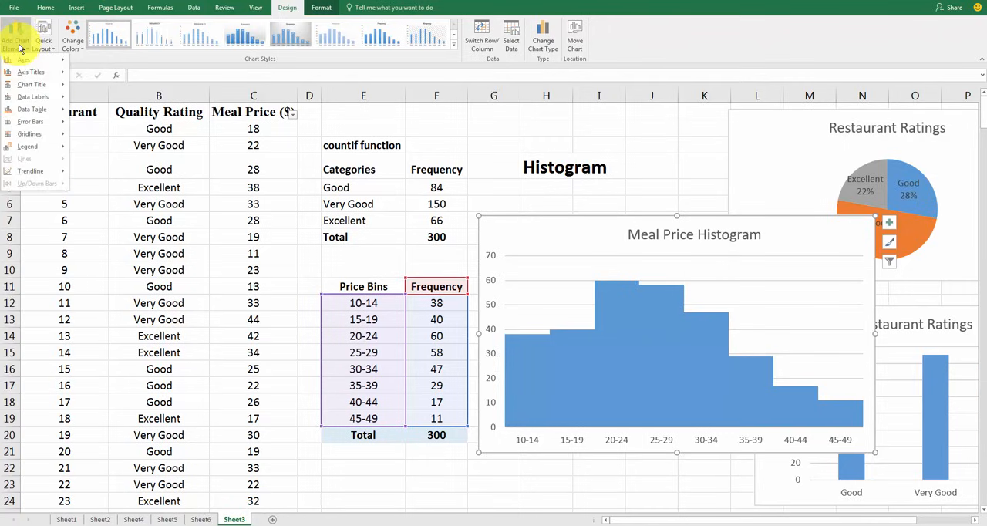
{"action": "mouse_move", "coordinate": [23, 77]}
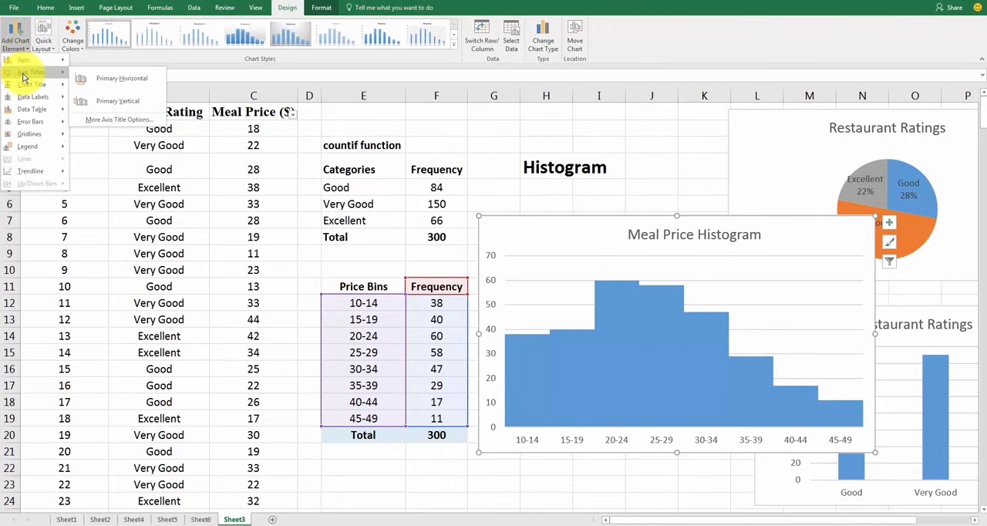
{"action": "left_click", "coordinate": [120, 103]}
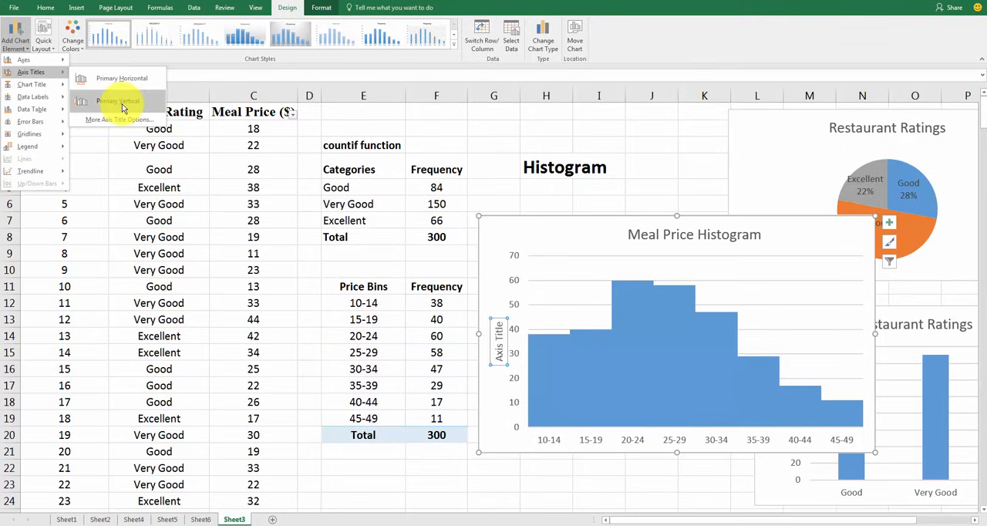
{"action": "left_click", "coordinate": [123, 108]}
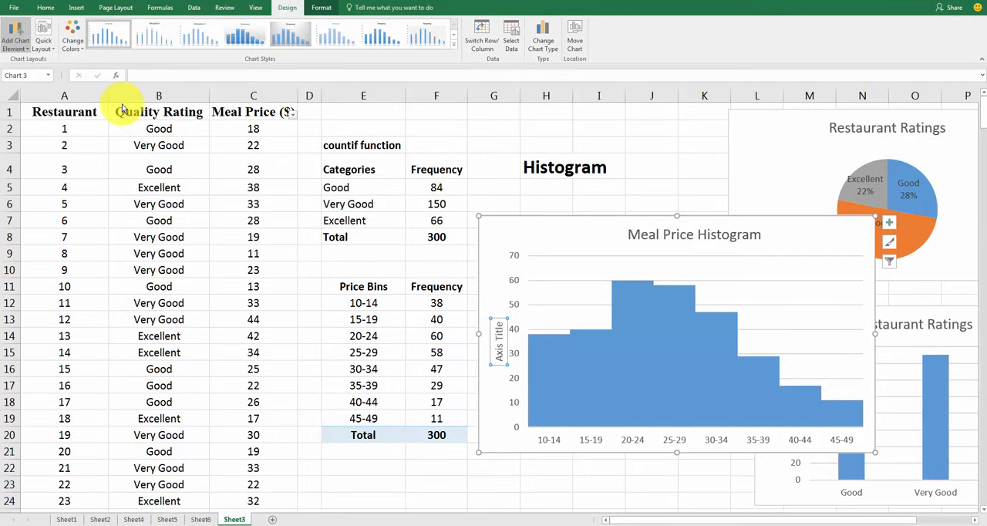
{"action": "left_click", "coordinate": [500, 345]}
{"action": "left_click_drag", "start_coordinate": [501, 345], "coordinate": [523, 384]}
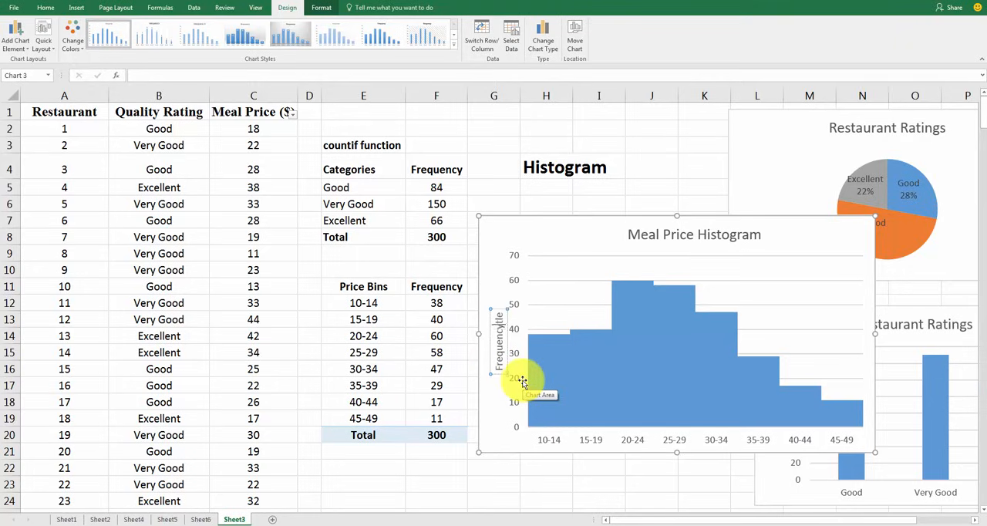
{"action": "left_click", "coordinate": [591, 236]}
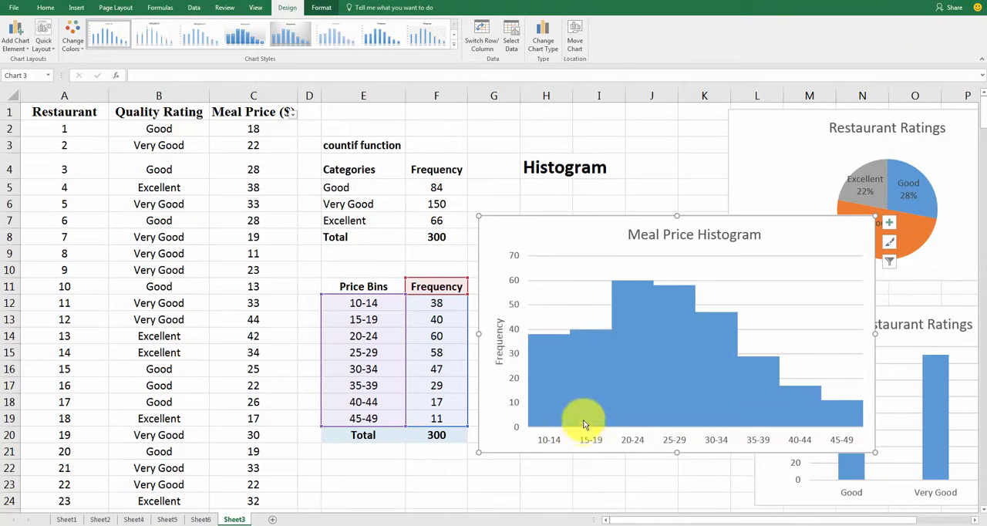
Move the Meal Price Histogram chart directly under the Histogram label, and select the price bins and frequencies in E12:F19
{"action": "left_click_drag", "start_coordinate": [558, 228], "coordinate": [607, 190]}
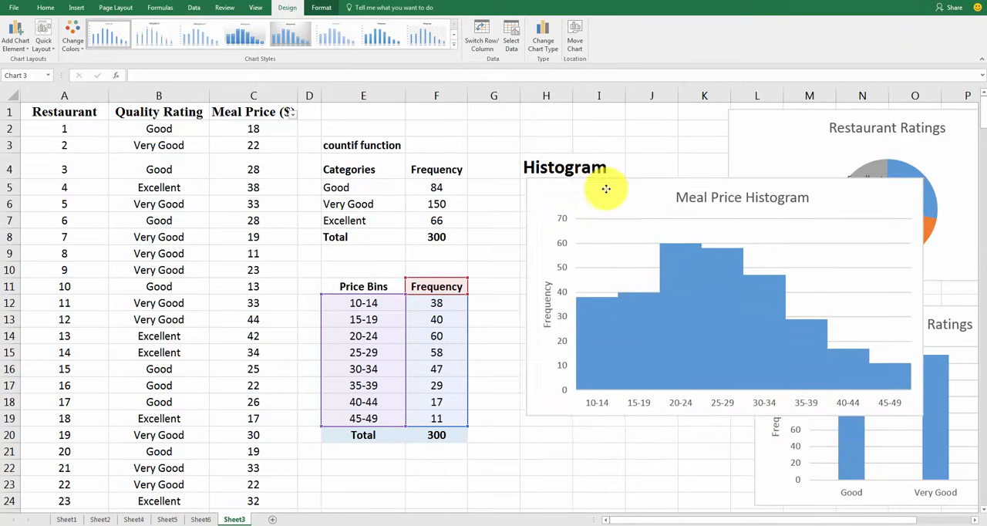
{"action": "left_click_drag", "start_coordinate": [372, 305], "coordinate": [420, 426]}
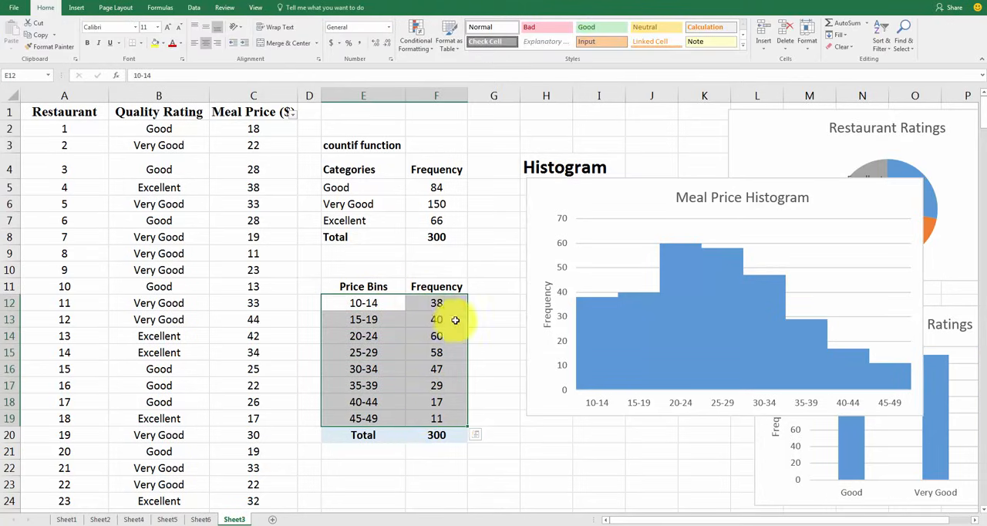
Select the frequencies in F12:F19, and move the Meal Price Histogram chart closer to the price bins table
{"action": "left_click", "coordinate": [484, 288]}
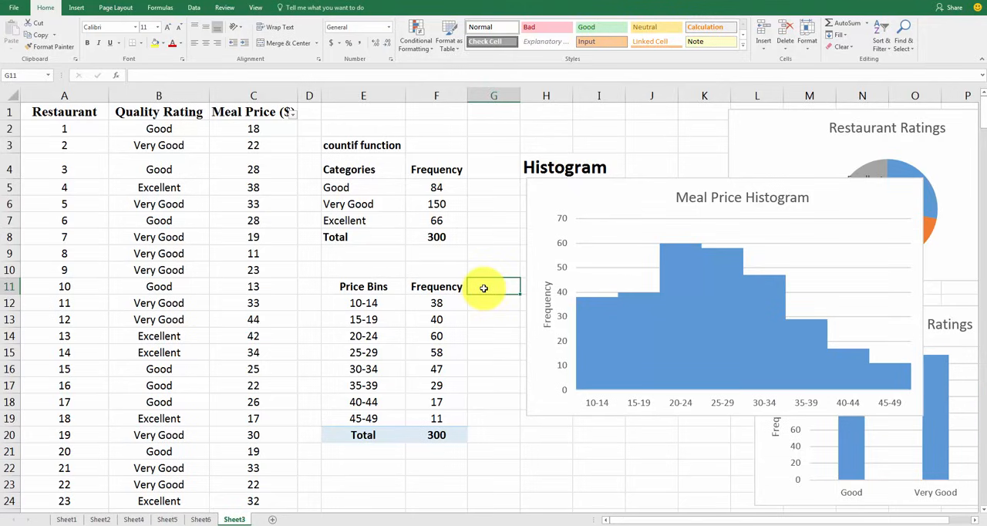
{"action": "left_click_drag", "start_coordinate": [441, 307], "coordinate": [446, 421]}
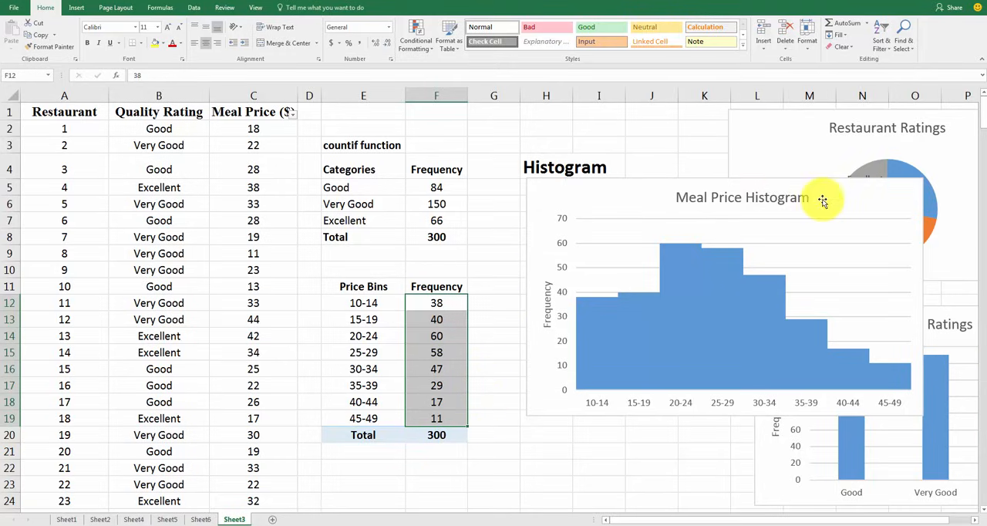
{"action": "left_click_drag", "start_coordinate": [823, 200], "coordinate": [793, 188]}
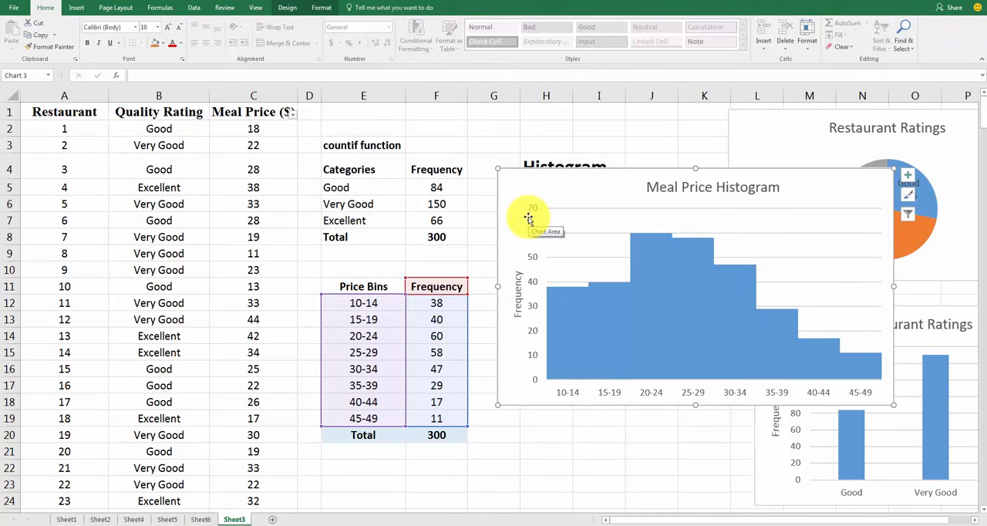
{"action": "left_click", "coordinate": [782, 236]}
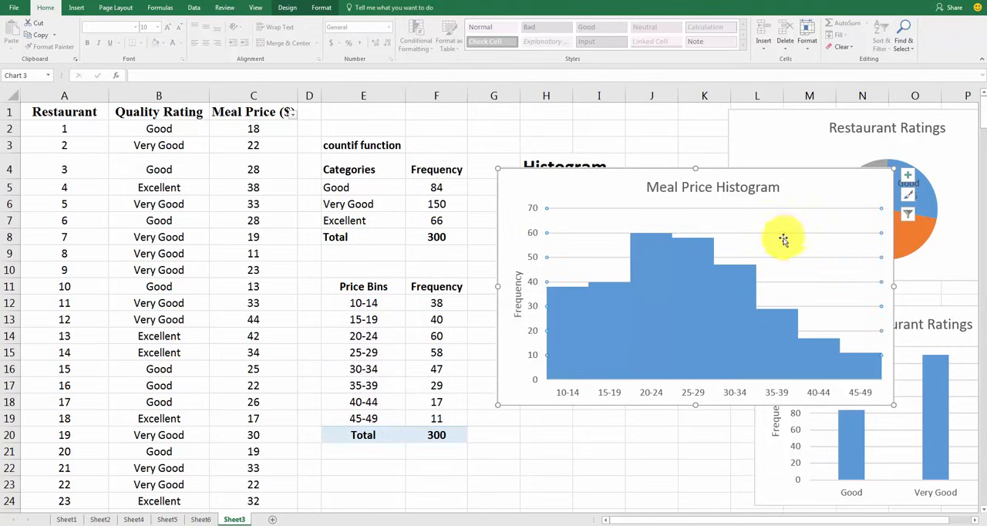
{"action": "left_click_drag", "start_coordinate": [817, 190], "coordinate": [782, 180]}
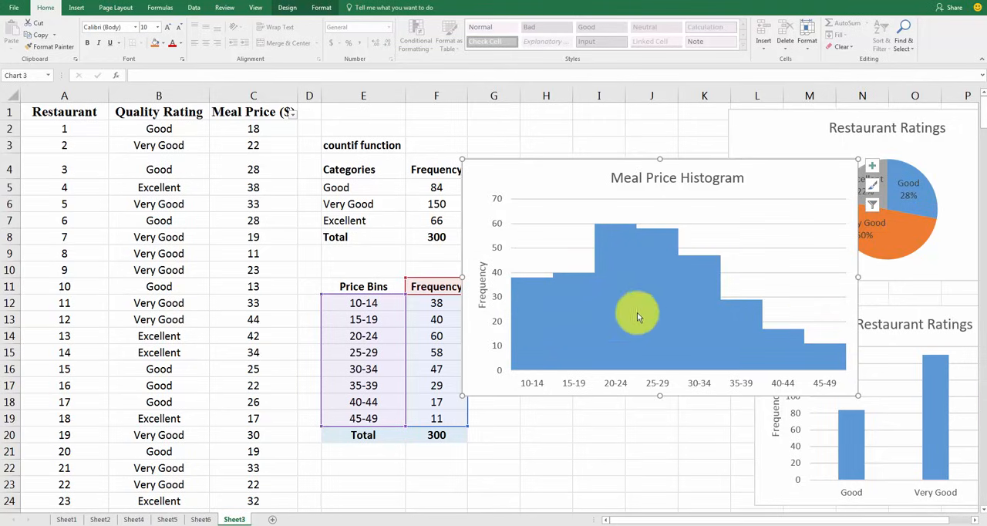
Give the bars of the Meal Price Histogram a solid dark border, and close the data series formatting options
{"action": "mouse_move", "coordinate": [535, 344]}
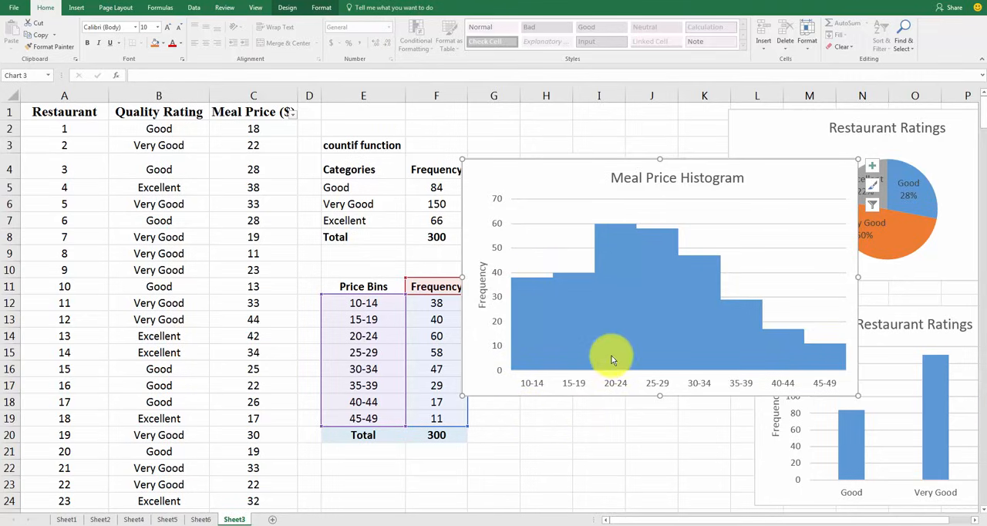
{"action": "mouse_move", "coordinate": [611, 359]}
{"action": "mouse_move", "coordinate": [529, 297]}
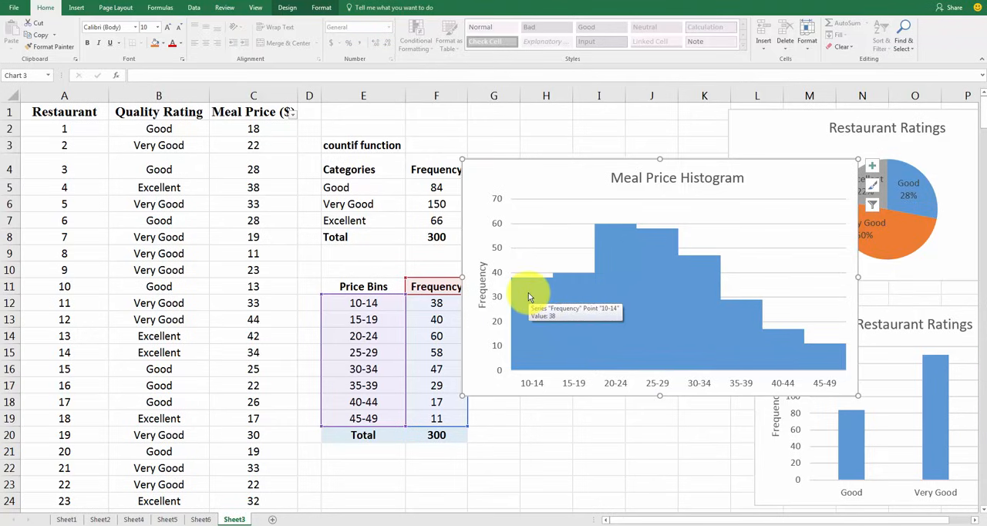
{"action": "right_click", "coordinate": [529, 296]}
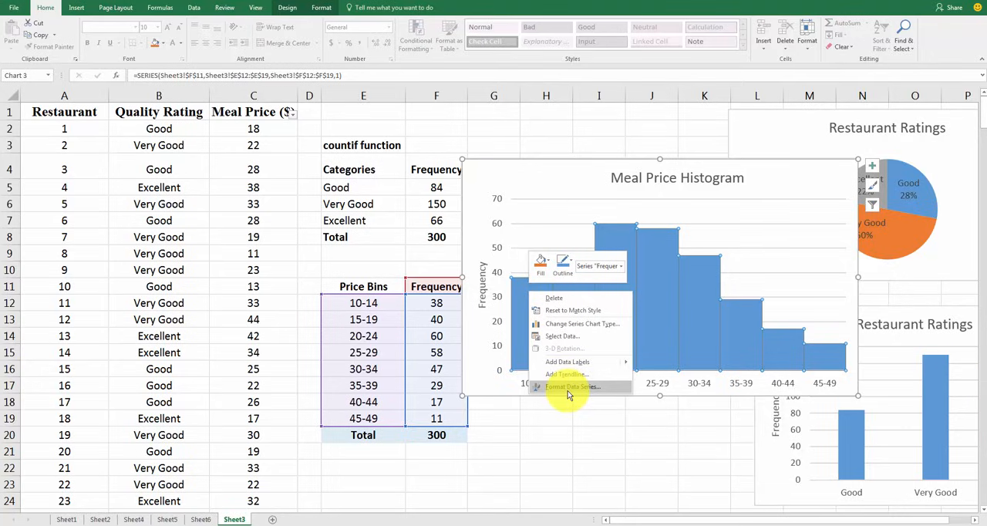
{"action": "left_click", "coordinate": [567, 388]}
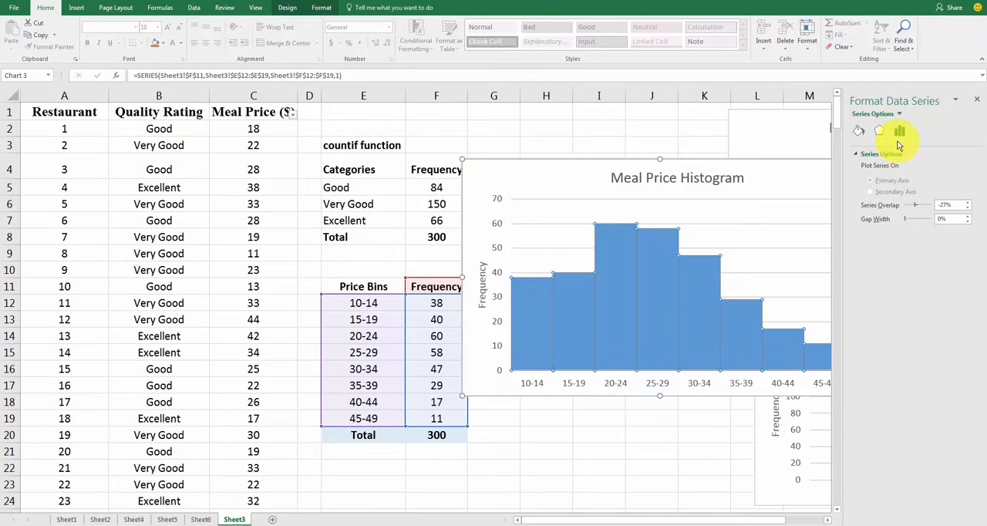
{"action": "left_click", "coordinate": [859, 131]}
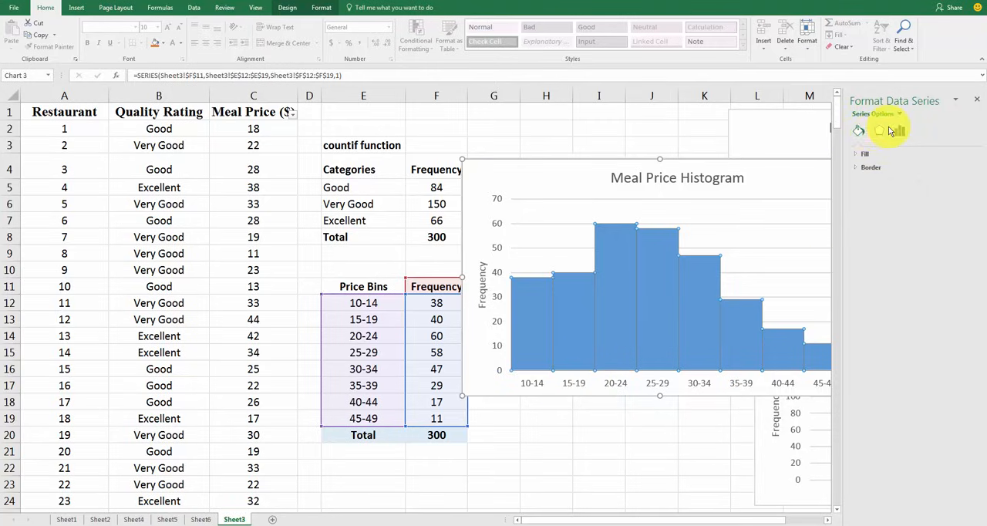
{"action": "left_click", "coordinate": [899, 131]}
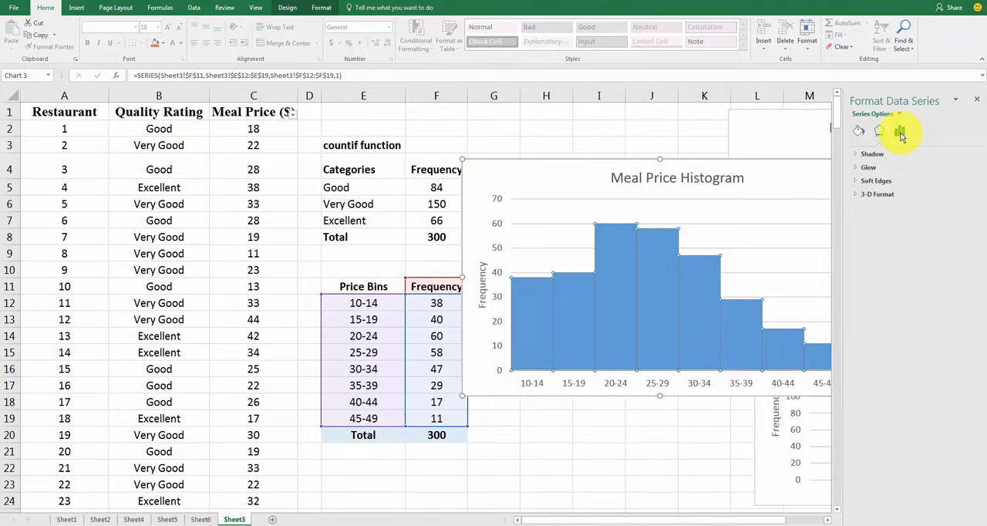
{"action": "left_click", "coordinate": [858, 134]}
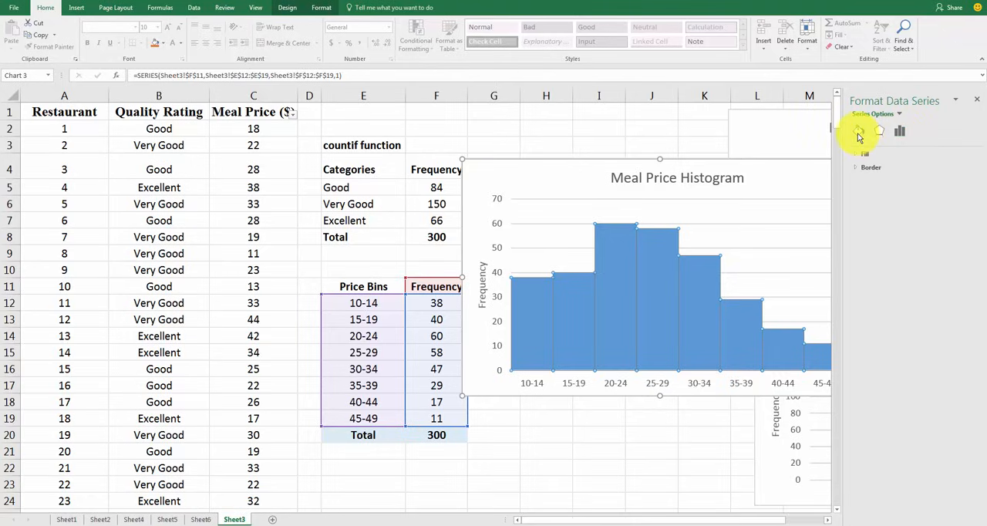
{"action": "left_click", "coordinate": [864, 155]}
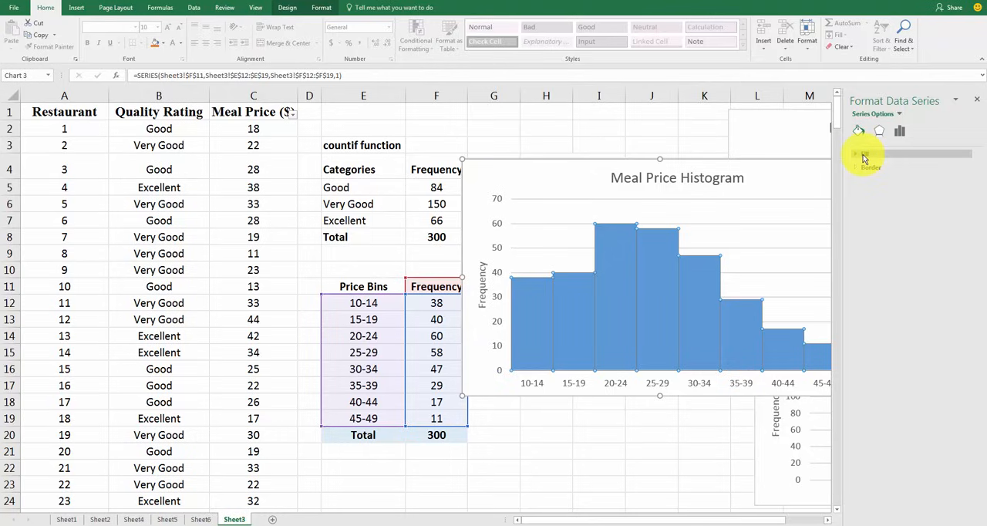
{"action": "left_click", "coordinate": [866, 168]}
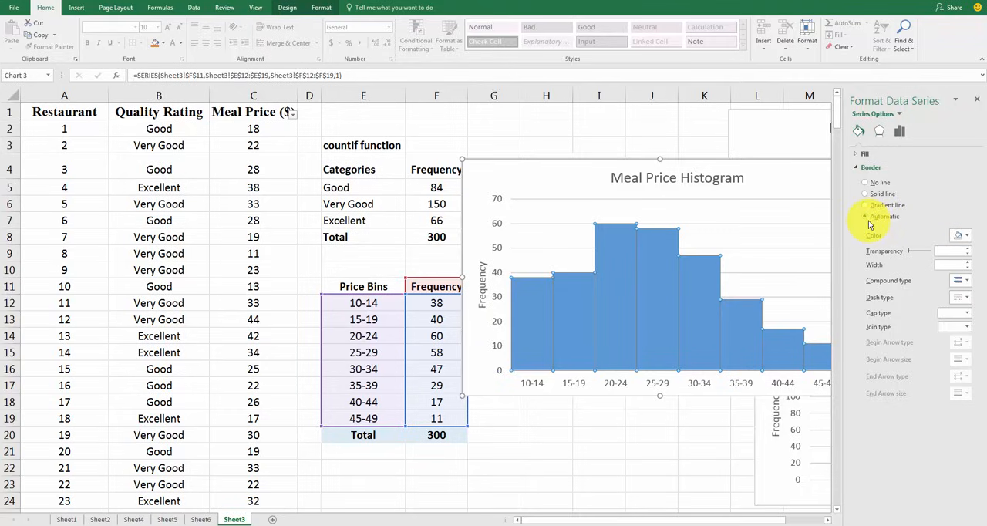
{"action": "left_click", "coordinate": [967, 237]}
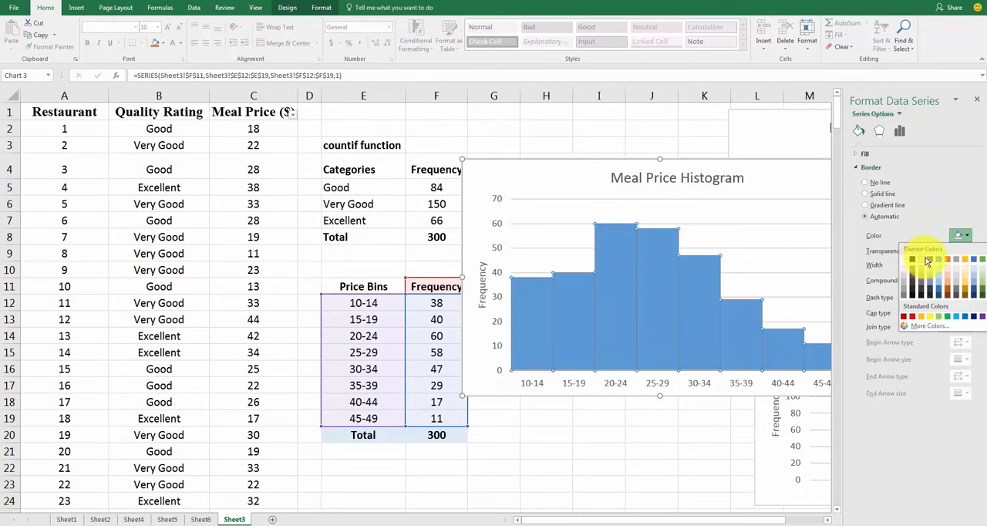
{"action": "left_click", "coordinate": [922, 287]}
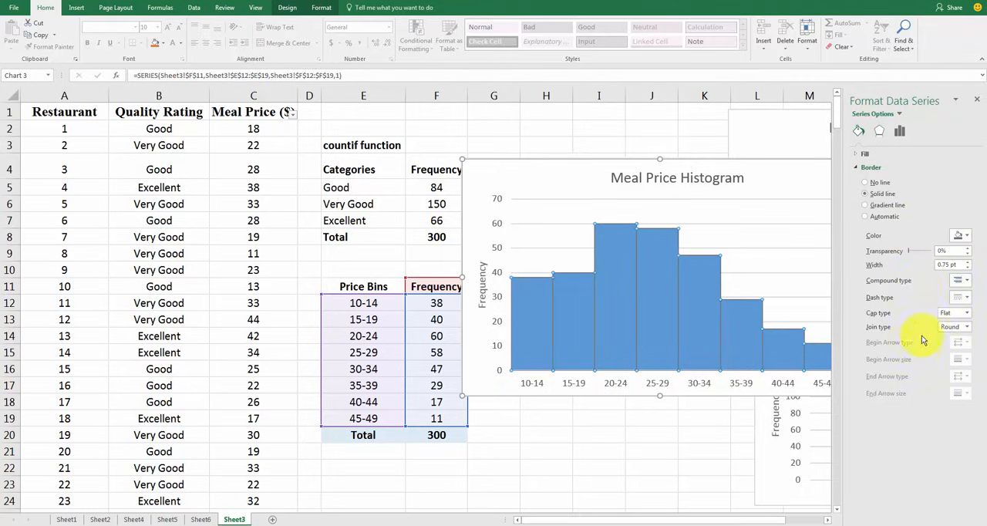
{"action": "left_click", "coordinate": [766, 199]}
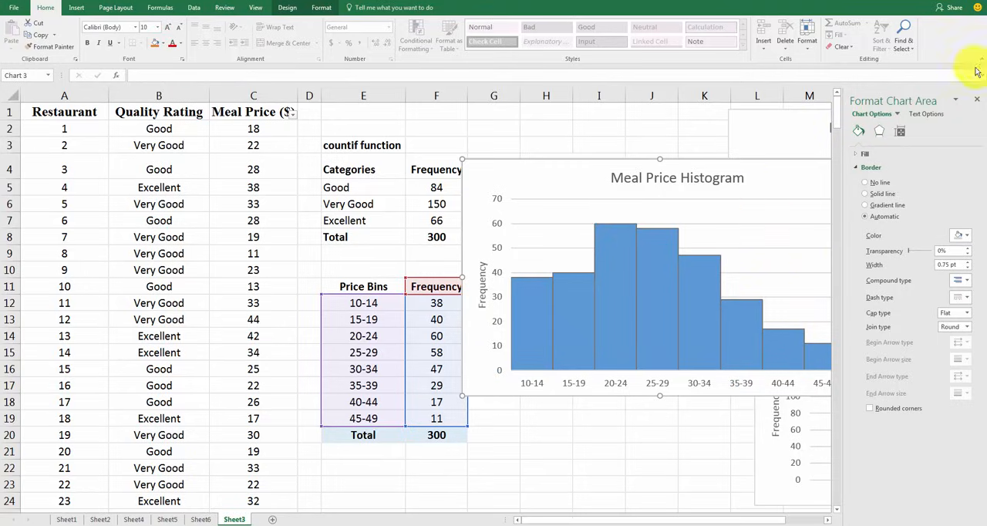
{"action": "left_click", "coordinate": [976, 102]}
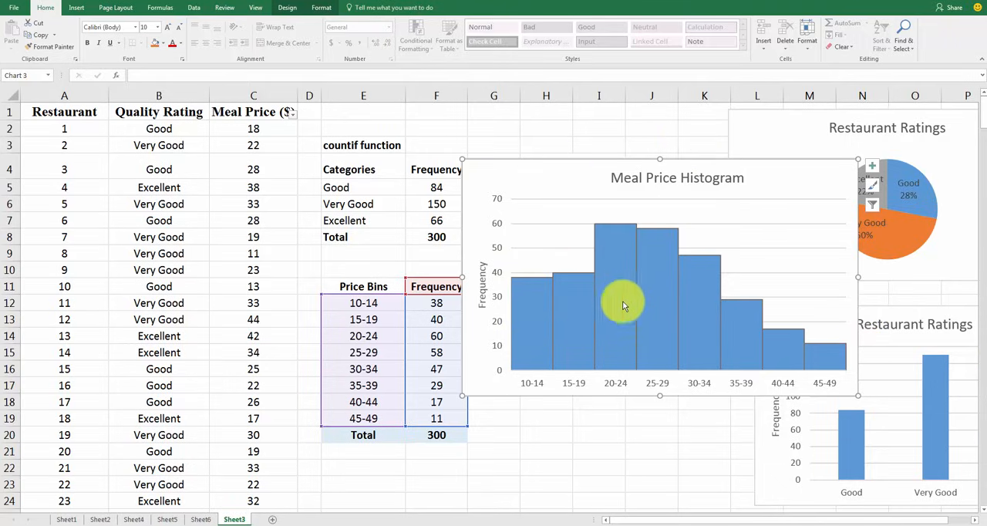
Move the Meal Price Histogram chart below the Histogram label, and highlight the raw meal prices followed by the binned table E11:F19
{"action": "mouse_move", "coordinate": [648, 312]}
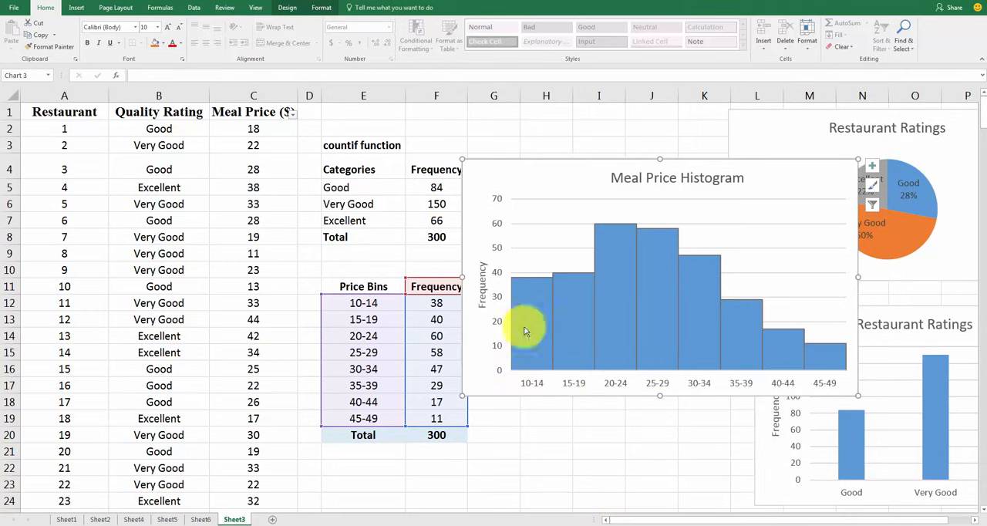
{"action": "left_click_drag", "start_coordinate": [568, 168], "coordinate": [573, 218]}
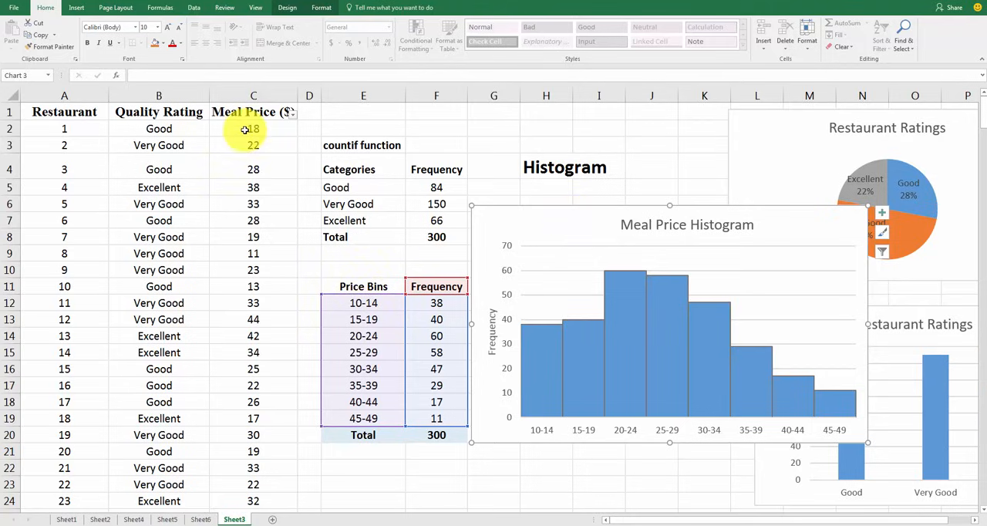
{"action": "left_click_drag", "start_coordinate": [248, 128], "coordinate": [262, 465]}
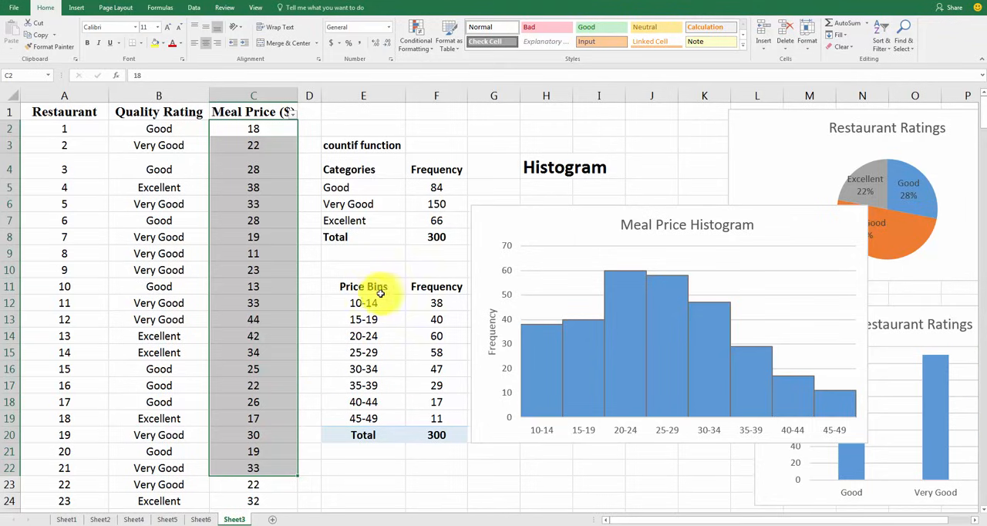
{"action": "left_click_drag", "start_coordinate": [362, 280], "coordinate": [437, 414]}
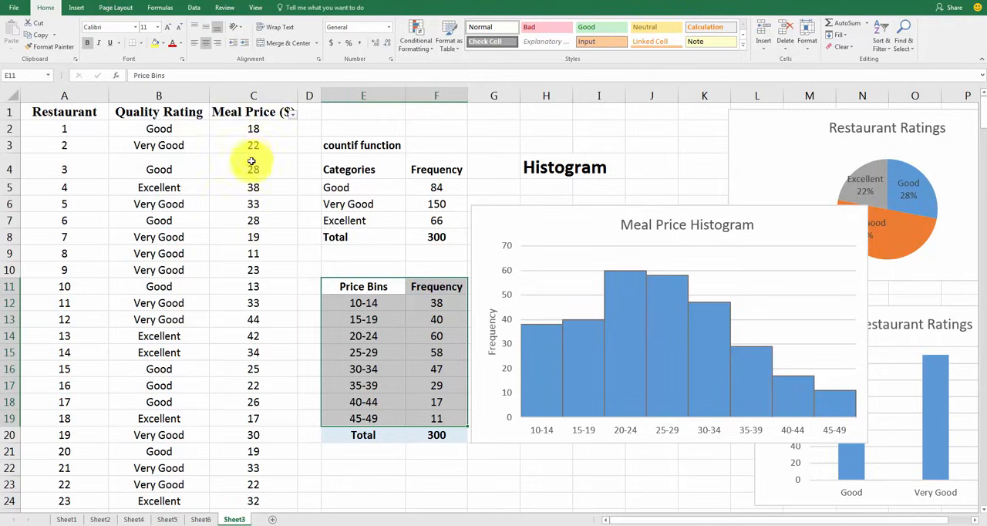
Try charting the ungrouped Meal Price ($) column as a 2-D clustered column chart, and delete that chart
{"action": "left_click", "coordinate": [253, 91]}
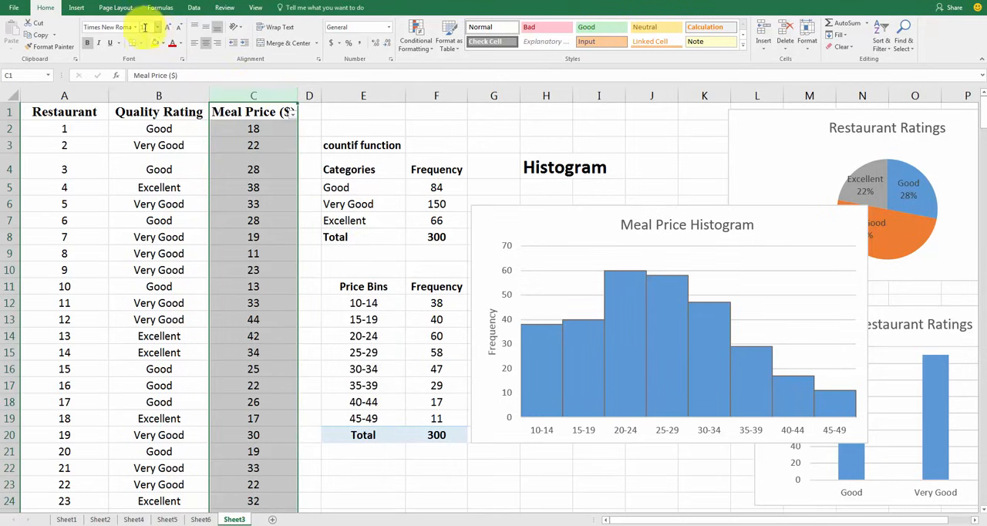
{"action": "left_click", "coordinate": [77, 8]}
{"action": "left_click", "coordinate": [390, 25]}
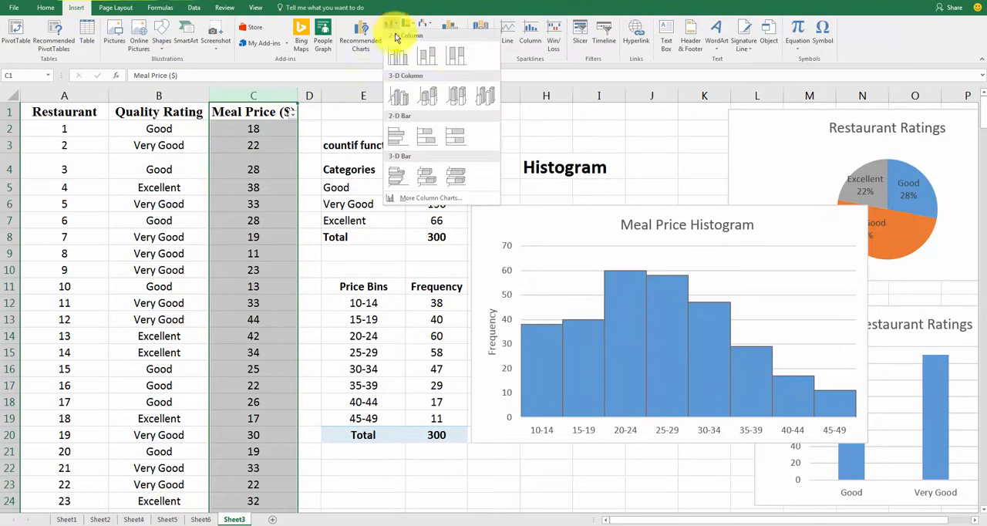
{"action": "left_click", "coordinate": [393, 59]}
{"action": "left_click_drag", "start_coordinate": [452, 227], "coordinate": [523, 157]}
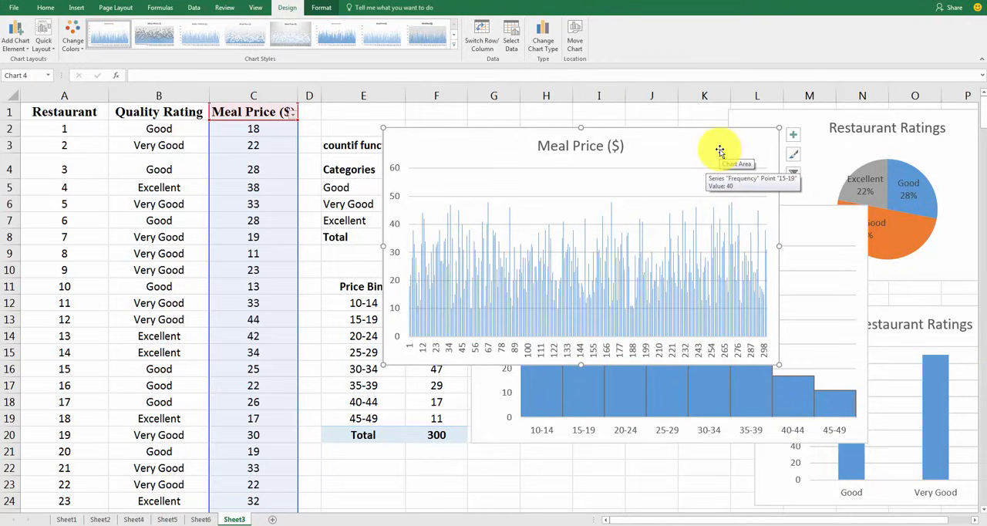
{"action": "left_click_drag", "start_coordinate": [719, 150], "coordinate": [644, 159]}
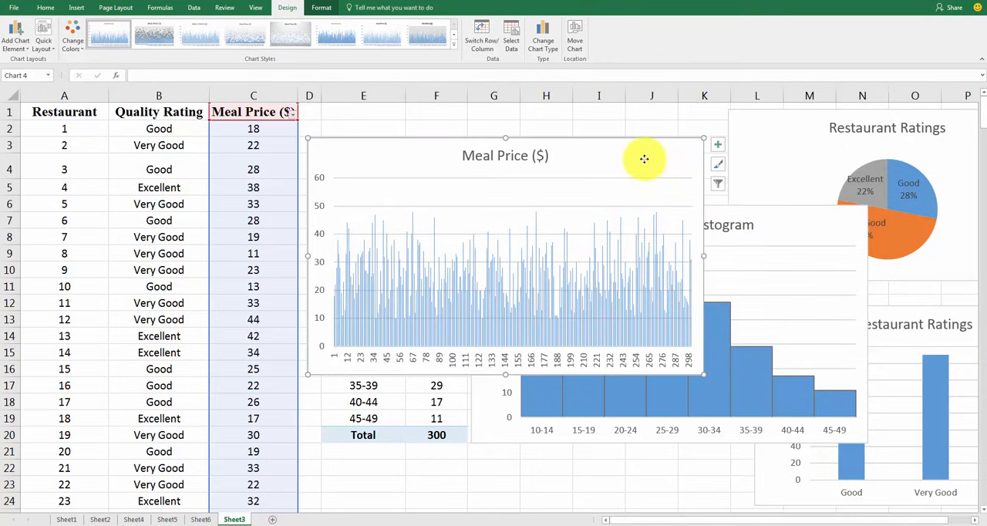
{"action": "key", "text": "Delete"}
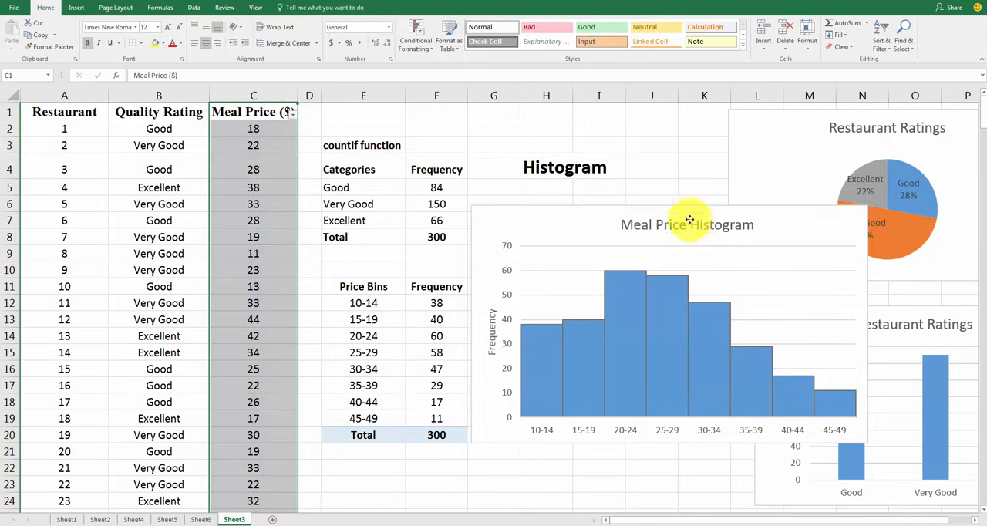
Shift the Meal Price Histogram title slightly upward, and reposition the chart beneath the Histogram label in H4
{"action": "left_click", "coordinate": [689, 216]}
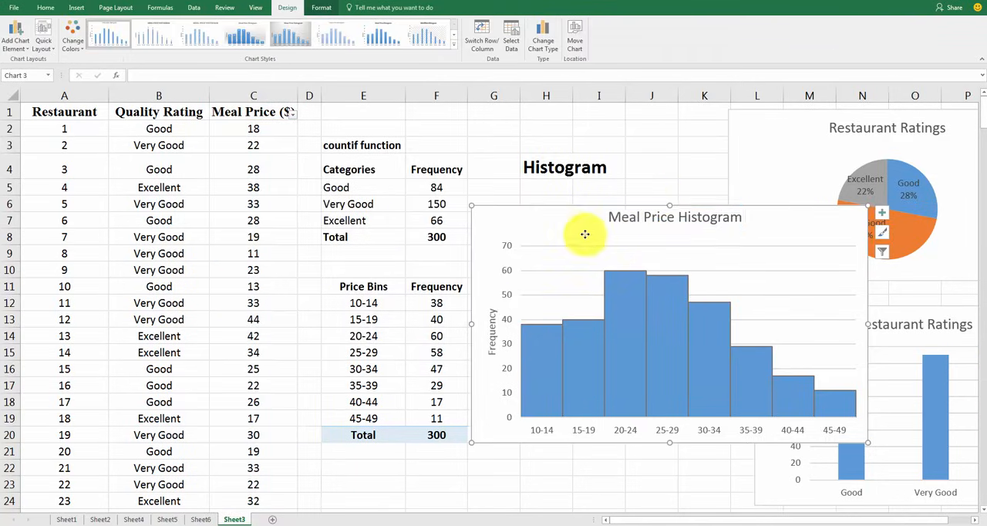
{"action": "left_click_drag", "start_coordinate": [582, 234], "coordinate": [573, 151]}
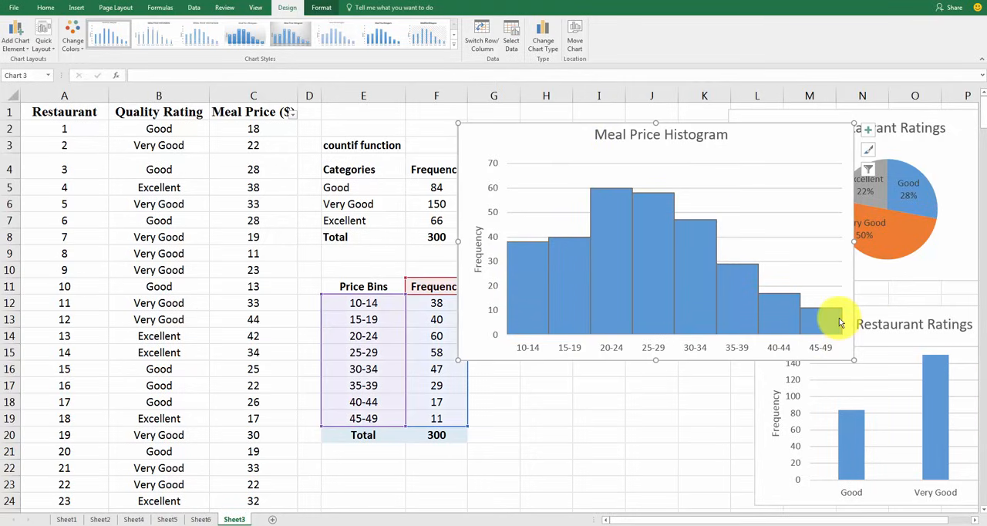
{"action": "mouse_move", "coordinate": [840, 323]}
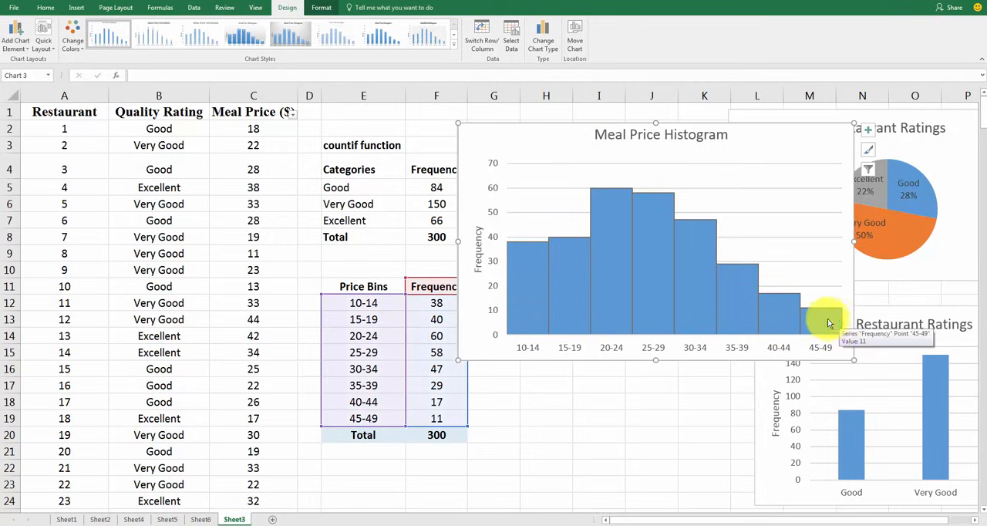
{"action": "left_click_drag", "start_coordinate": [568, 132], "coordinate": [580, 155]}
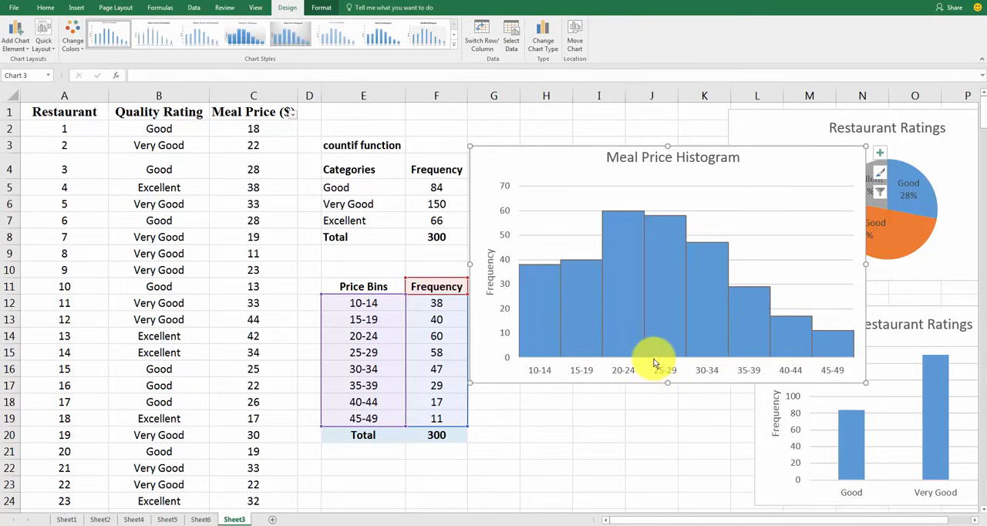
{"action": "mouse_move", "coordinate": [660, 360]}
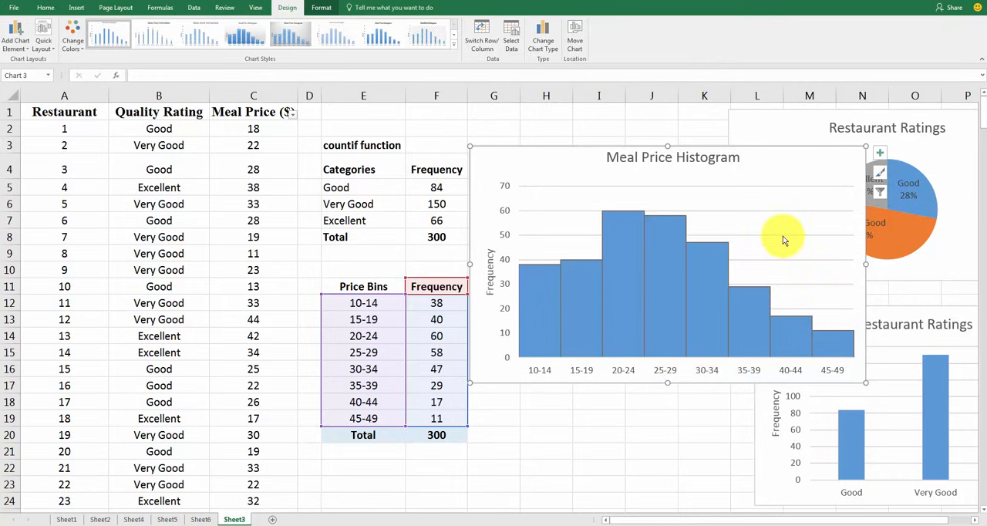
{"action": "left_click_drag", "start_coordinate": [789, 170], "coordinate": [793, 219]}
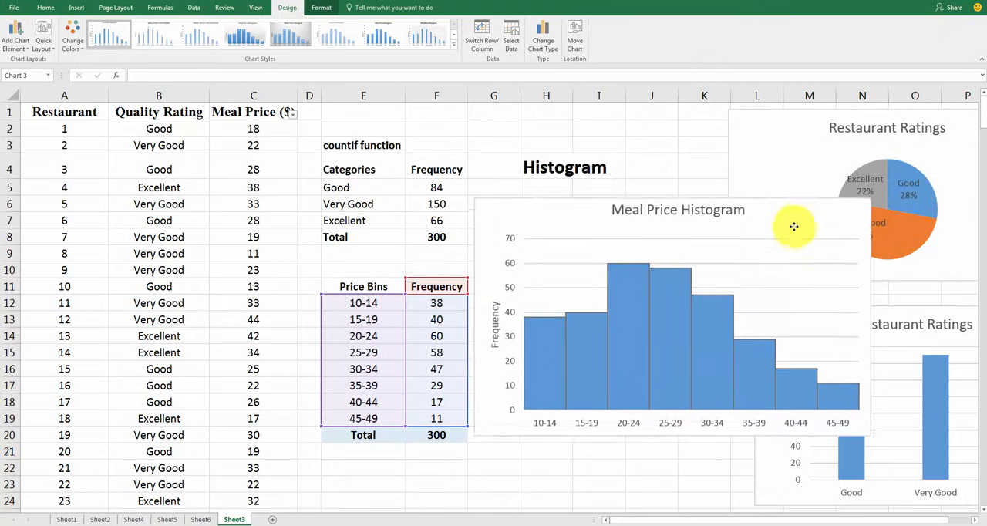
{"action": "left_click", "coordinate": [553, 164]}
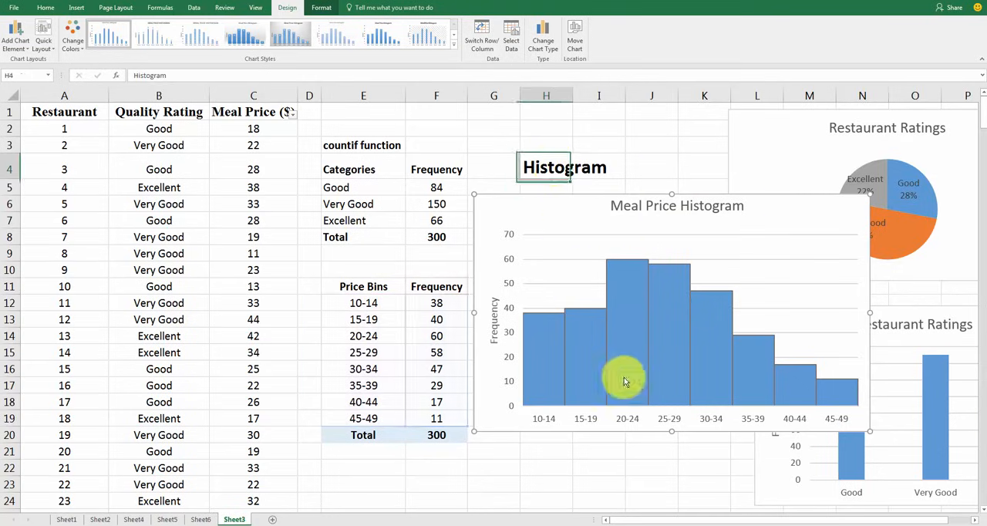
{"action": "left_click", "coordinate": [782, 244]}
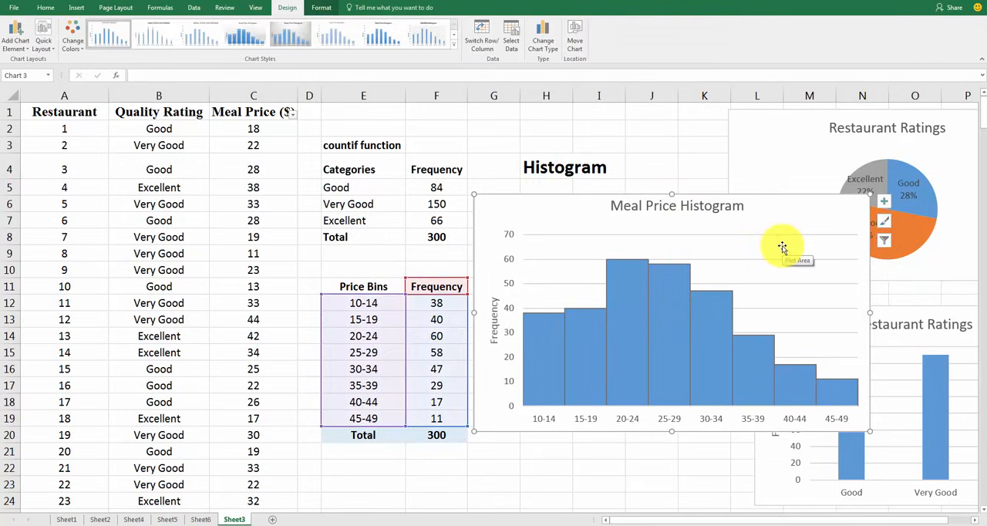